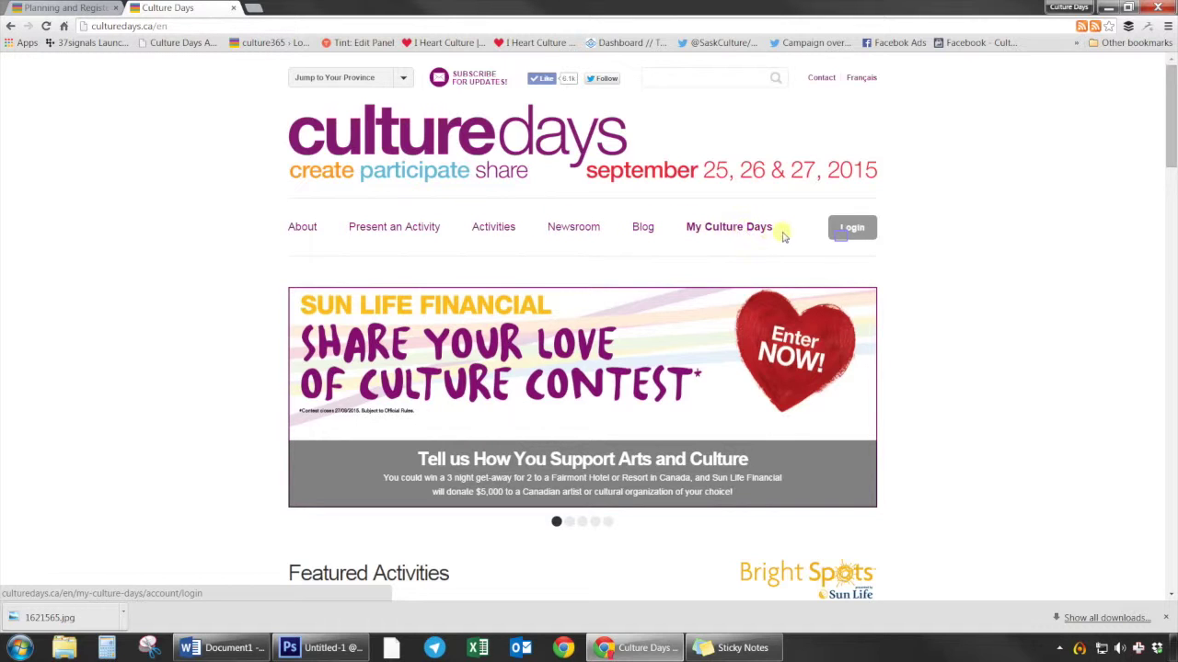
# Log in to the Culture Days account and go through My Culture Days to register an activity.
pyautogui.click(842, 232)
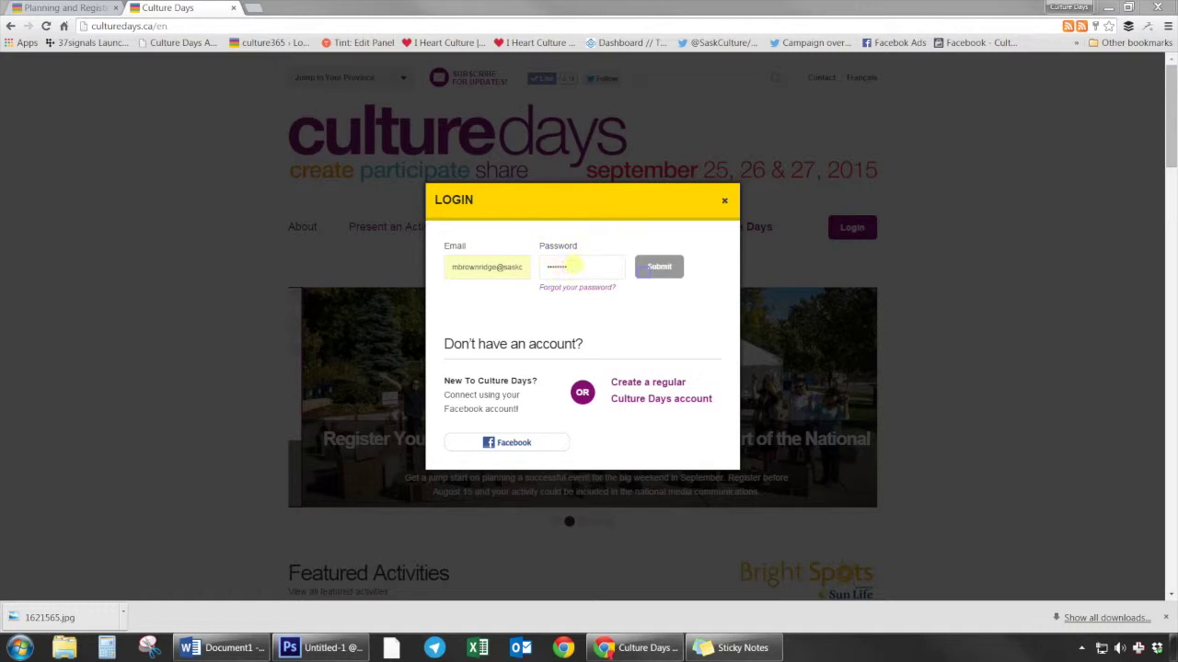
pyautogui.click(646, 276)
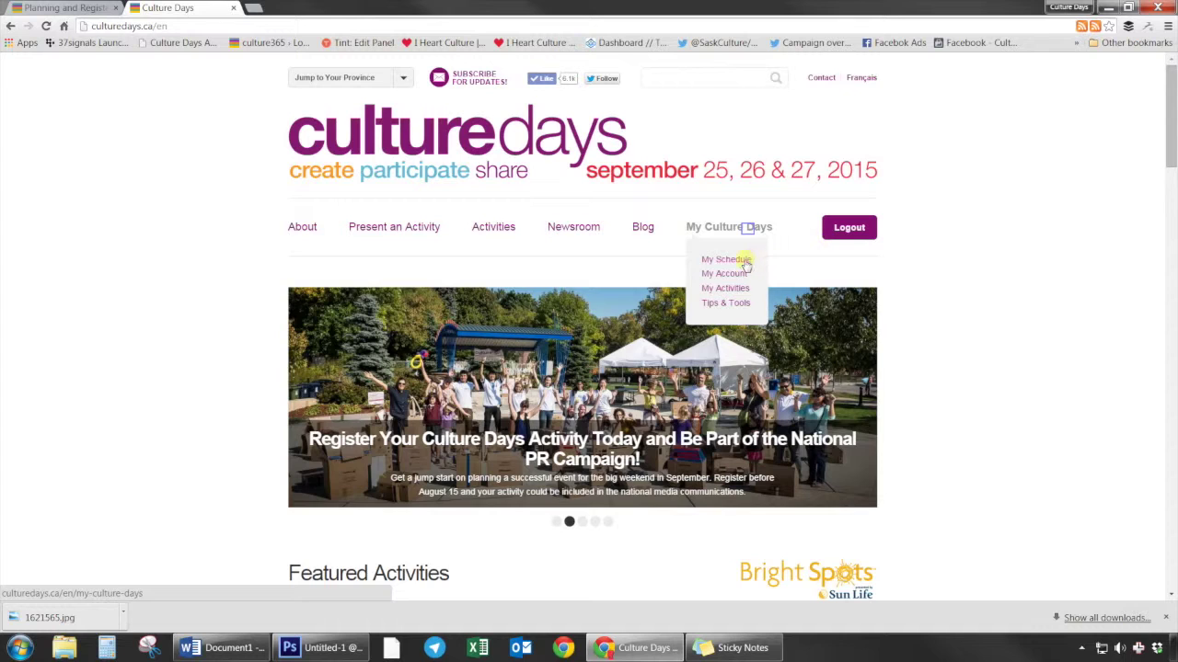
pyautogui.click(750, 230)
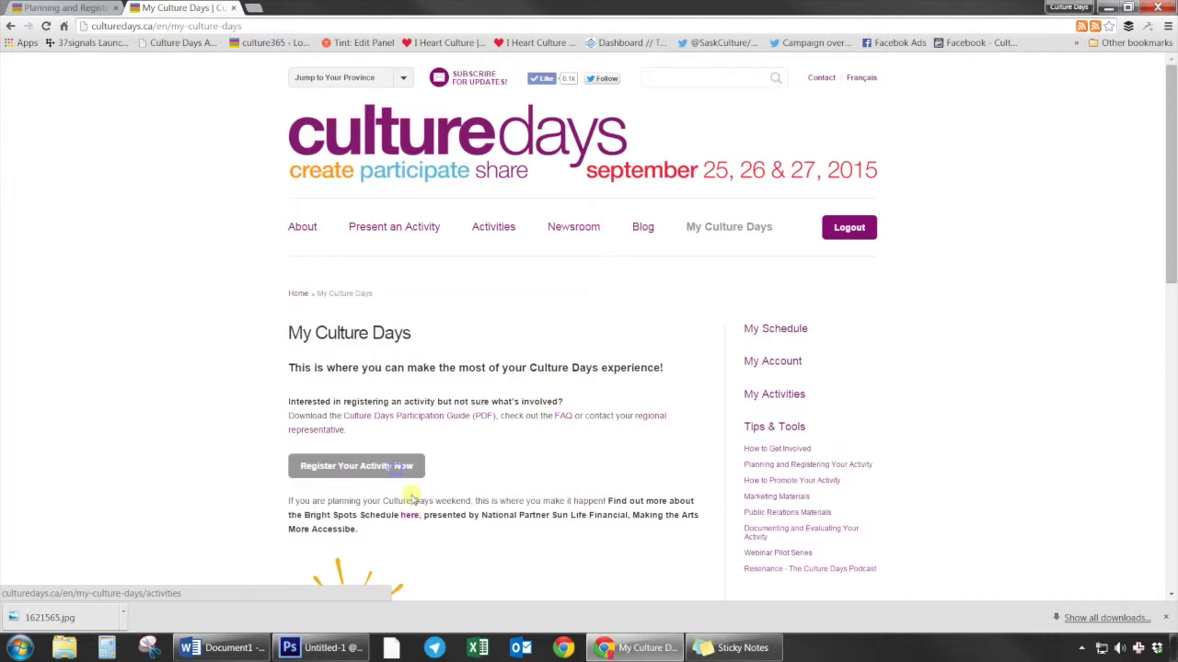
pyautogui.click(397, 468)
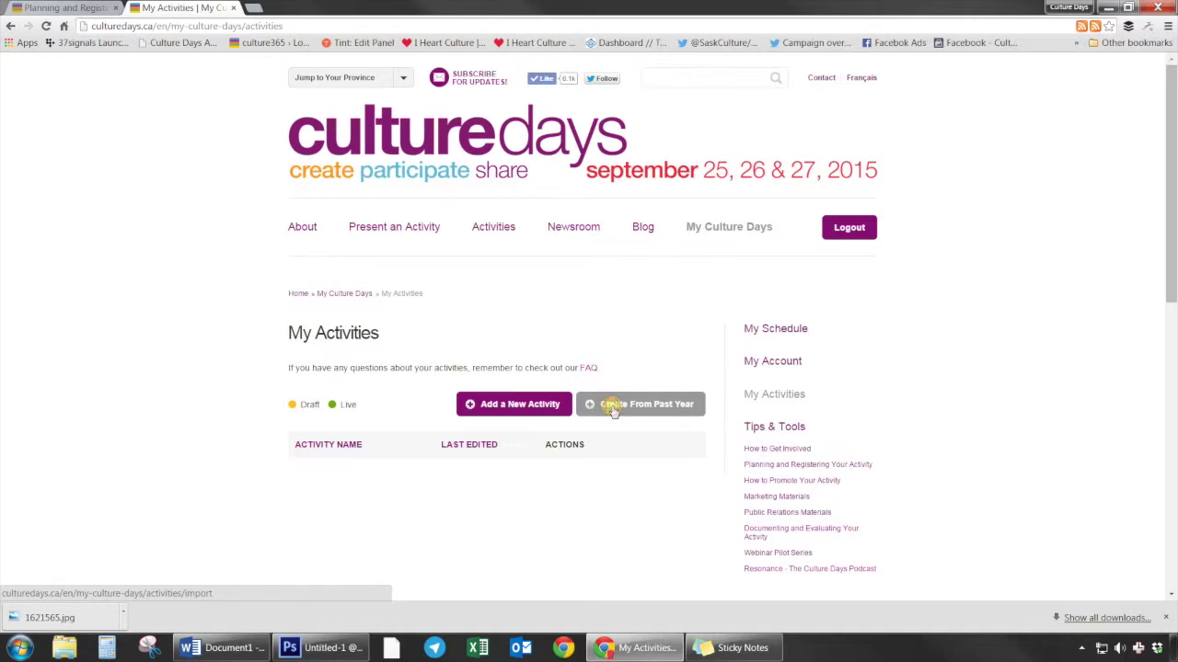
# Look through the previous years' activities available for import, and return to My Activities.
pyautogui.click(614, 405)
pyautogui.scroll(-3, 614, 414)
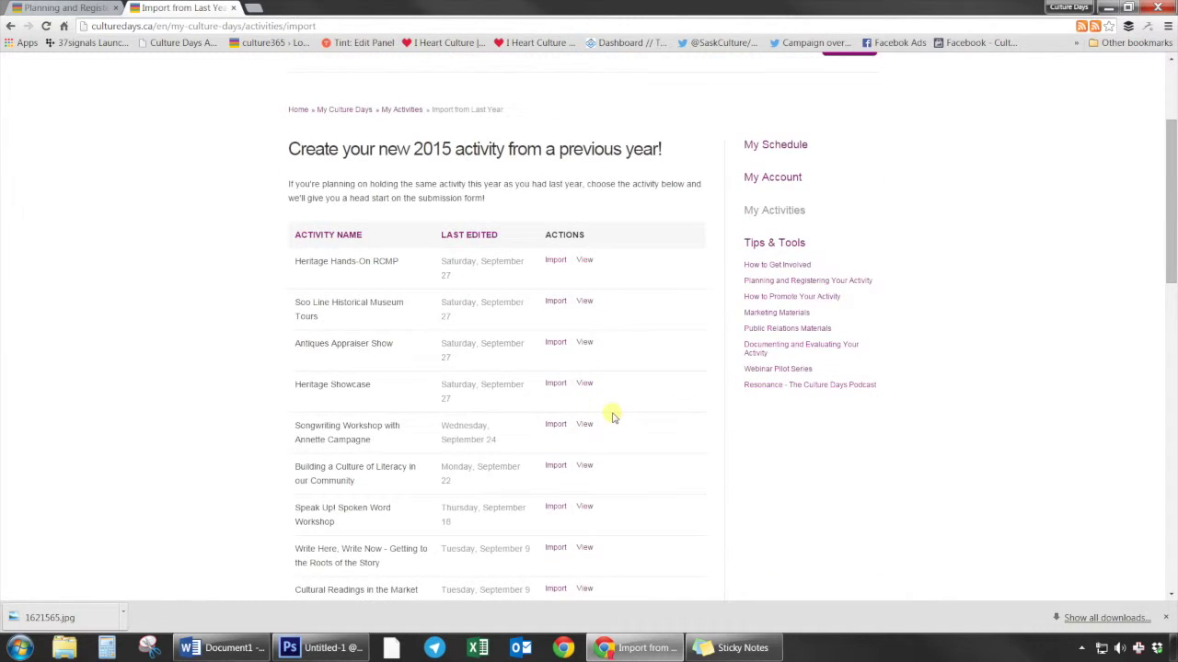
pyautogui.scroll(-4, 614, 417)
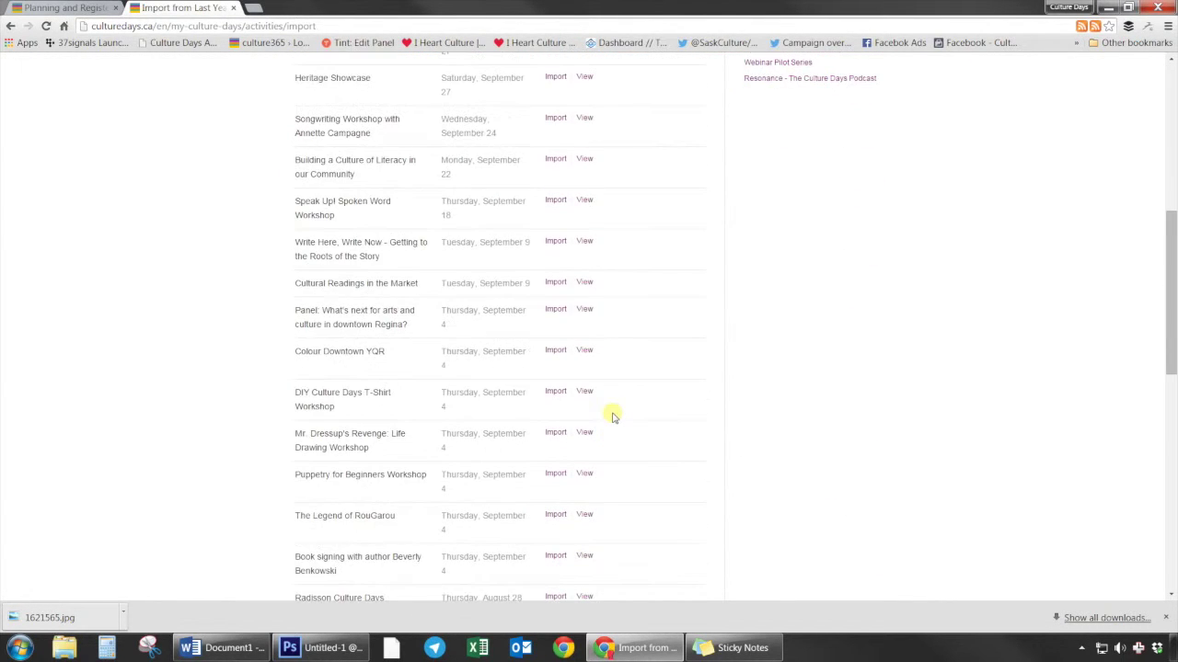
pyautogui.scroll(4, 614, 417)
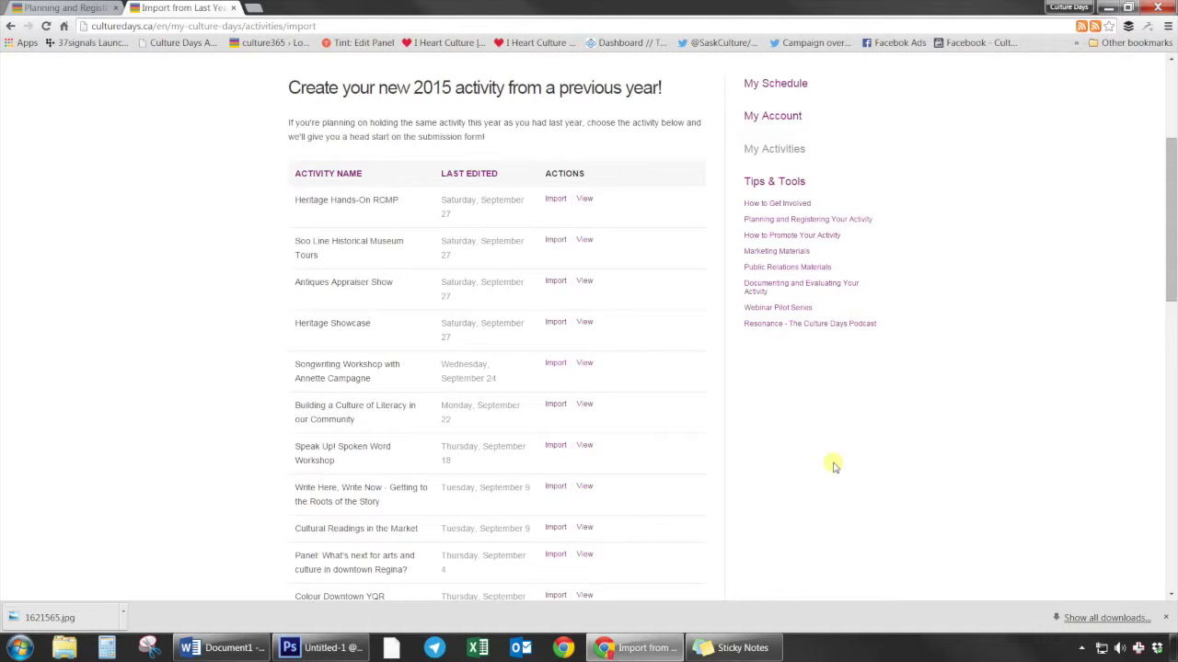
pyautogui.scroll(1, 834, 467)
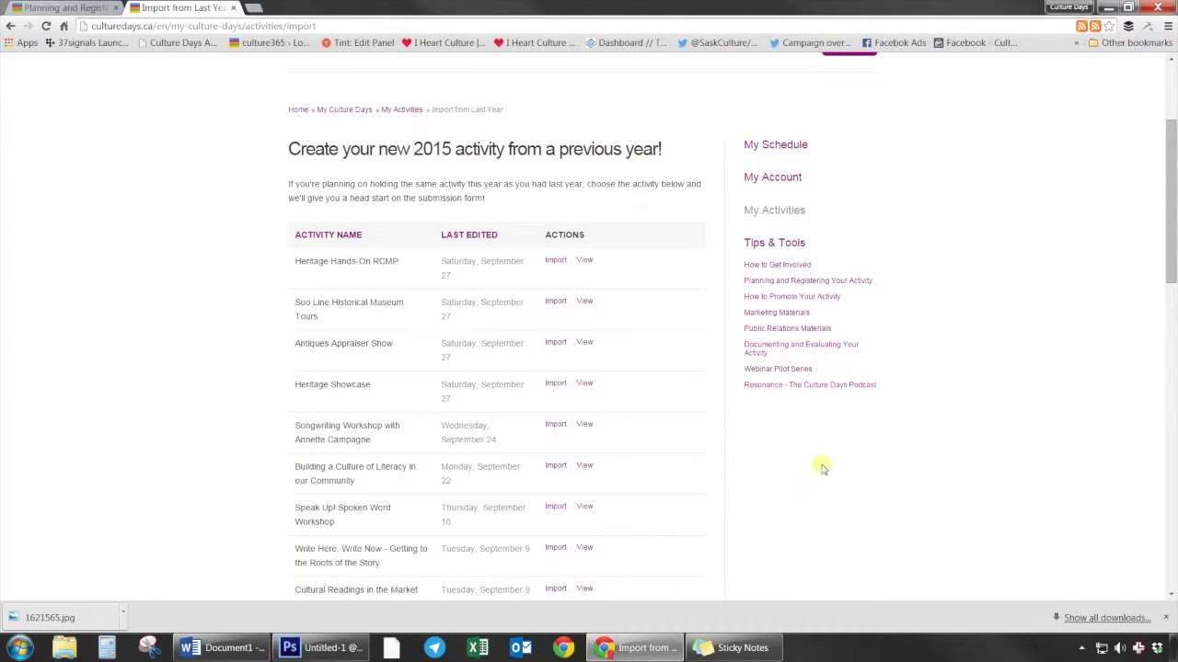
pyautogui.click(10, 25)
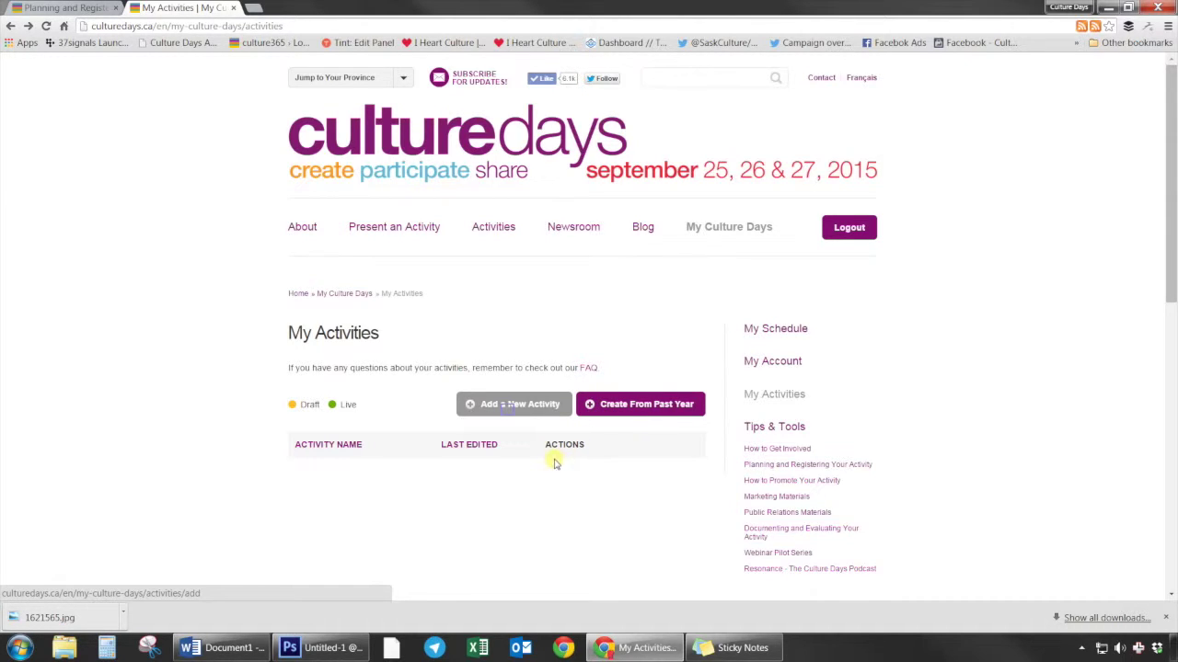
# Add a new activity and accept the organizer responsibilities and the Terms & Conditions.
pyautogui.click(509, 414)
pyautogui.scroll(-2, 509, 414)
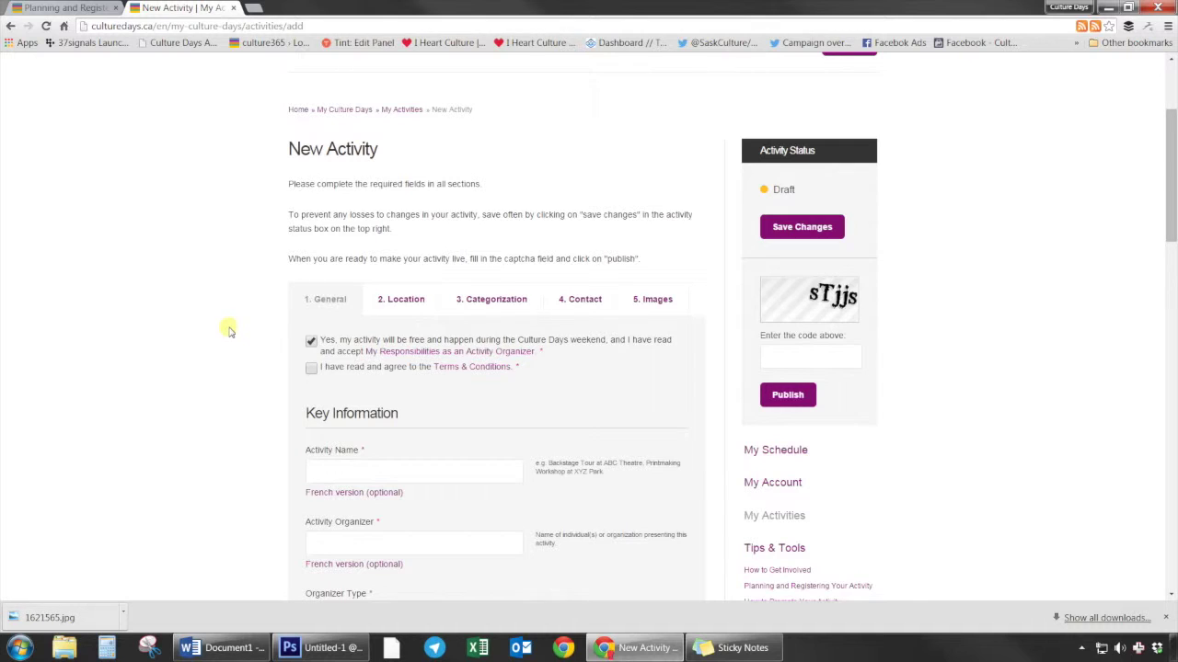
pyautogui.click(311, 367)
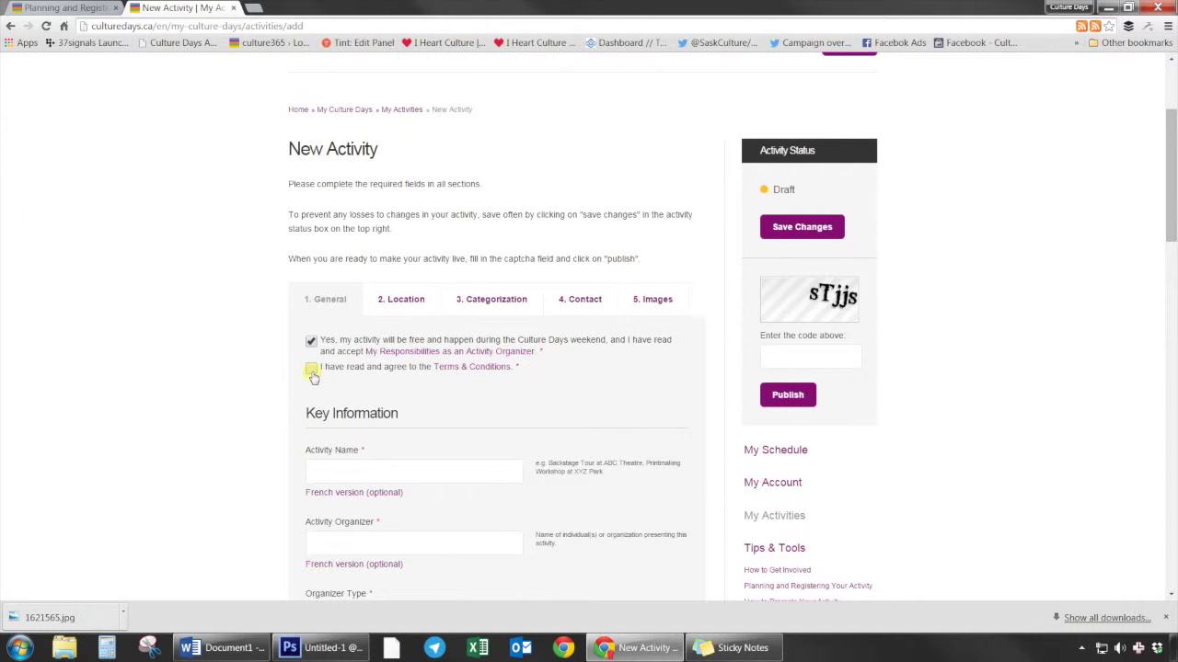
# Enter "Regina Culture Days Launch and Flag Raising Ceremony" as the activity name.
pyautogui.scroll(-1, 239, 384)
pyautogui.scroll(-4, 218, 388)
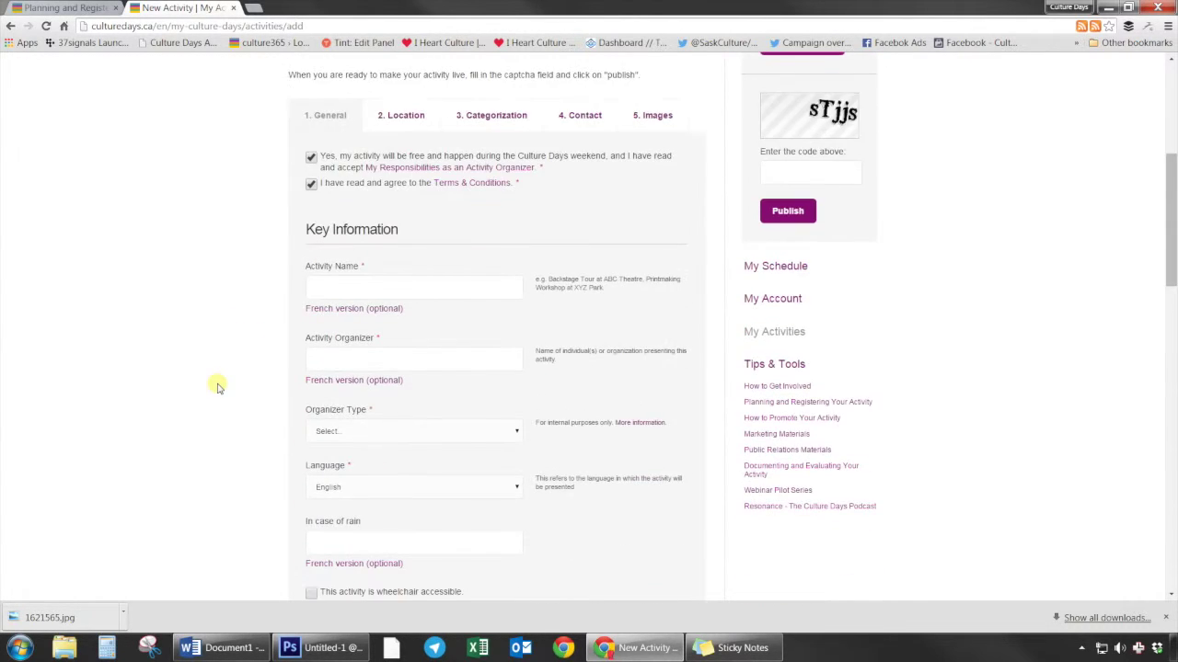
pyautogui.click(394, 169)
pyautogui.write('R')
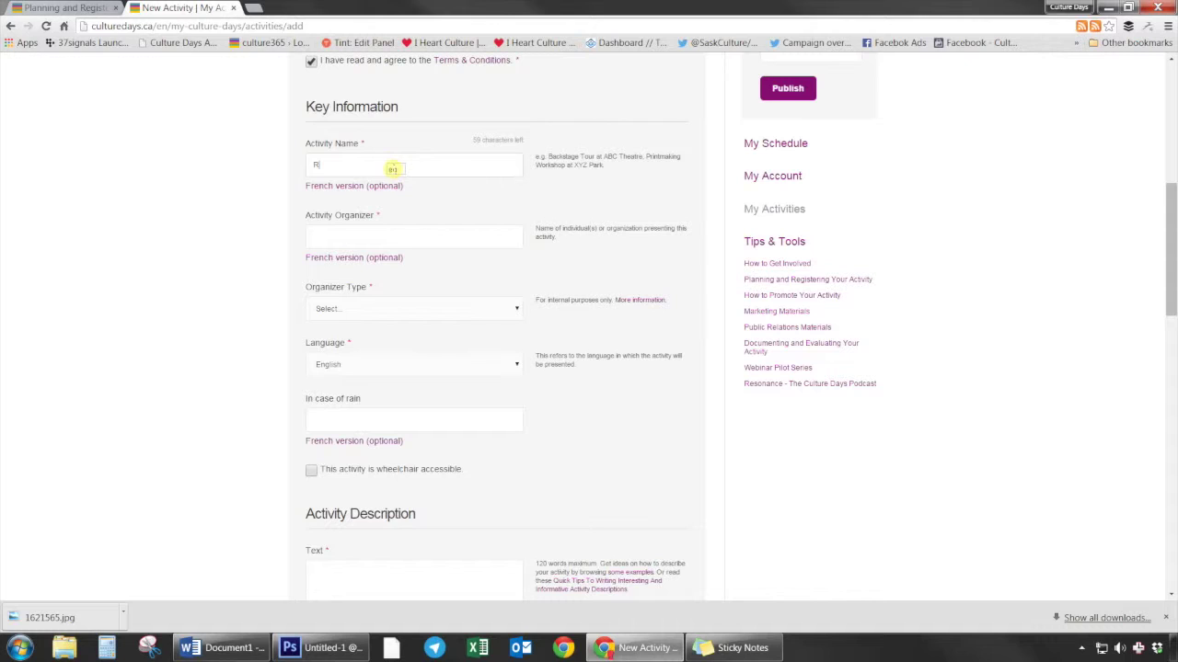
pyautogui.write('egn')
pyautogui.press('BackSpace')
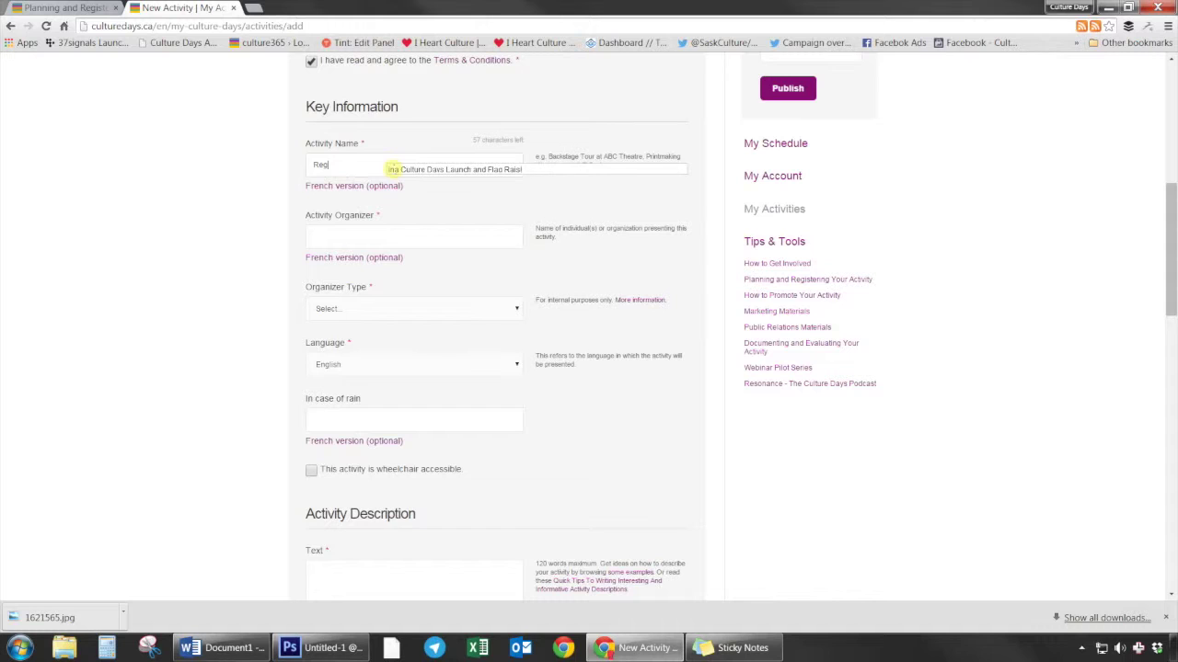
pyautogui.press('Return')
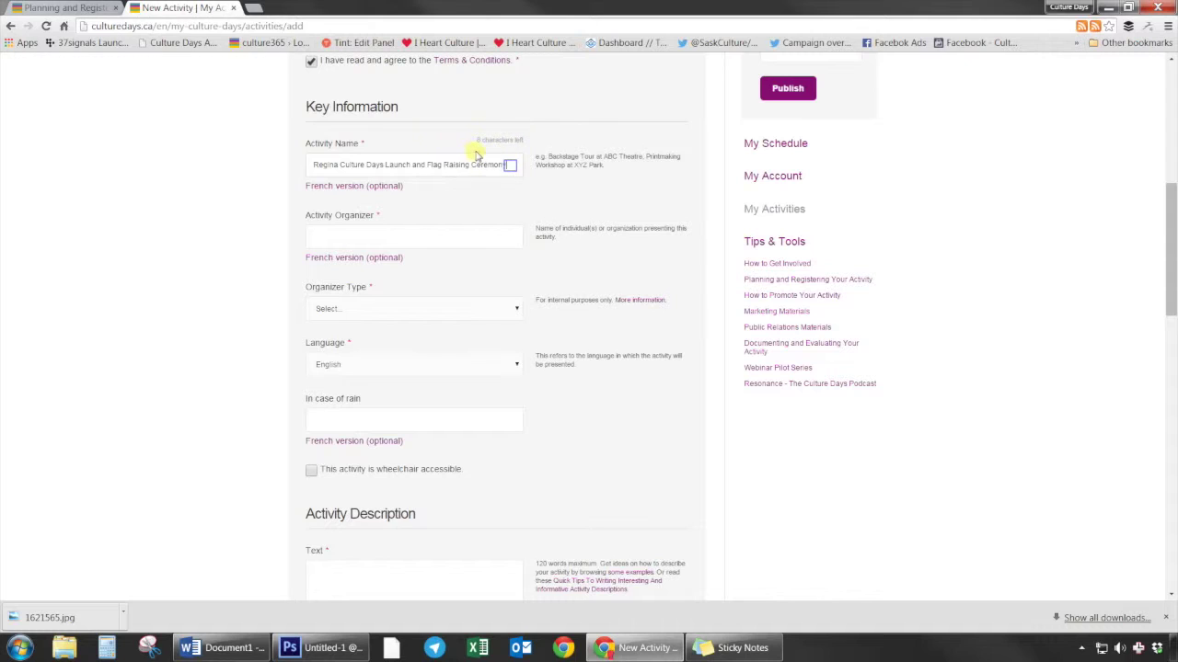
pyautogui.click(508, 165)
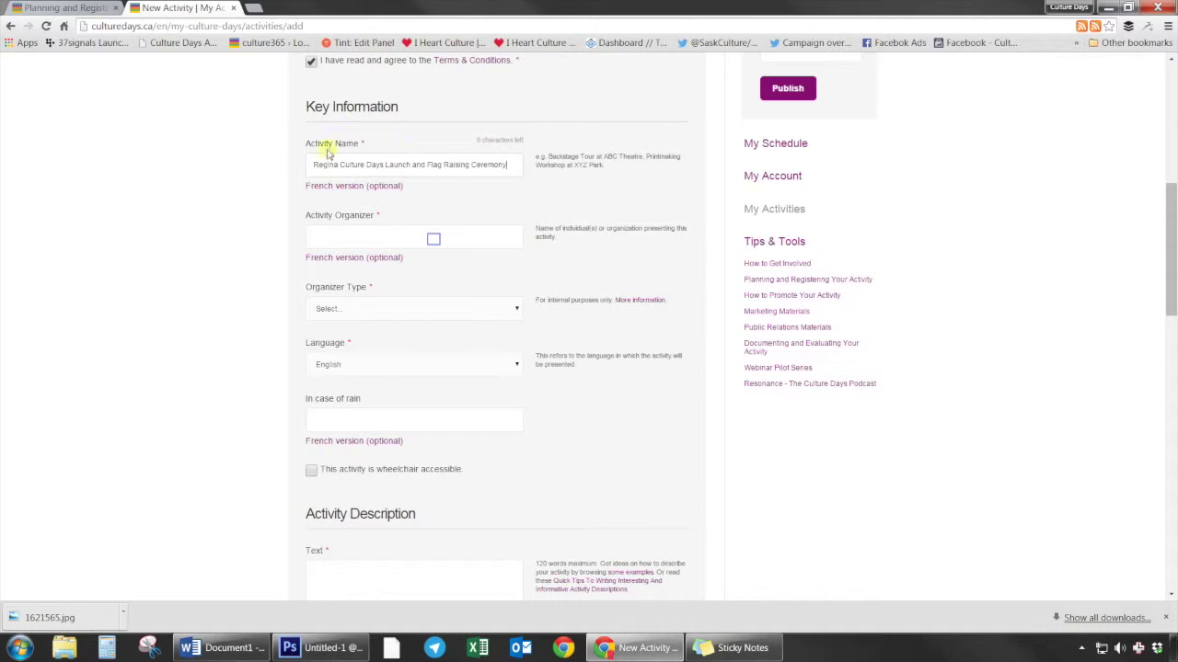
# Enter SaskCulture as the activity organizer.
pyautogui.click(434, 238)
pyautogui.write('Sasa')
pyautogui.press('BackSpace')
pyautogui.click(432, 239)
# Set the organizer type to Other, specified as Non-Profit Organization, and mark the activity as wheelchair accessible.
pyautogui.click(432, 311)
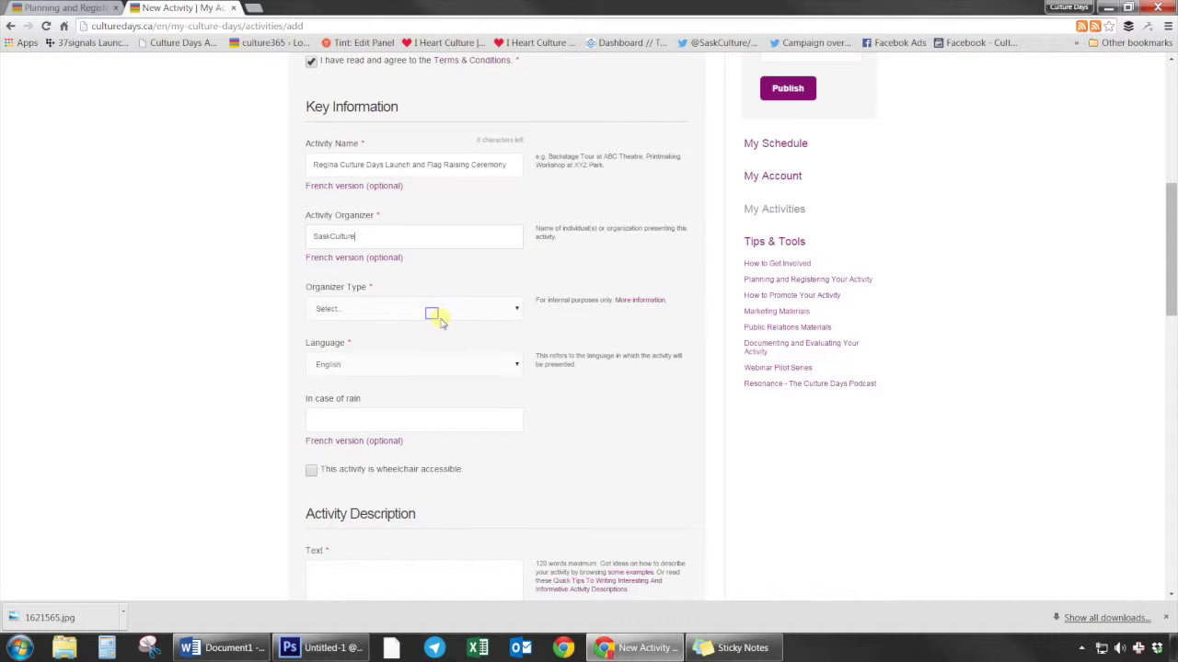
pyautogui.scroll(-1, 440, 320)
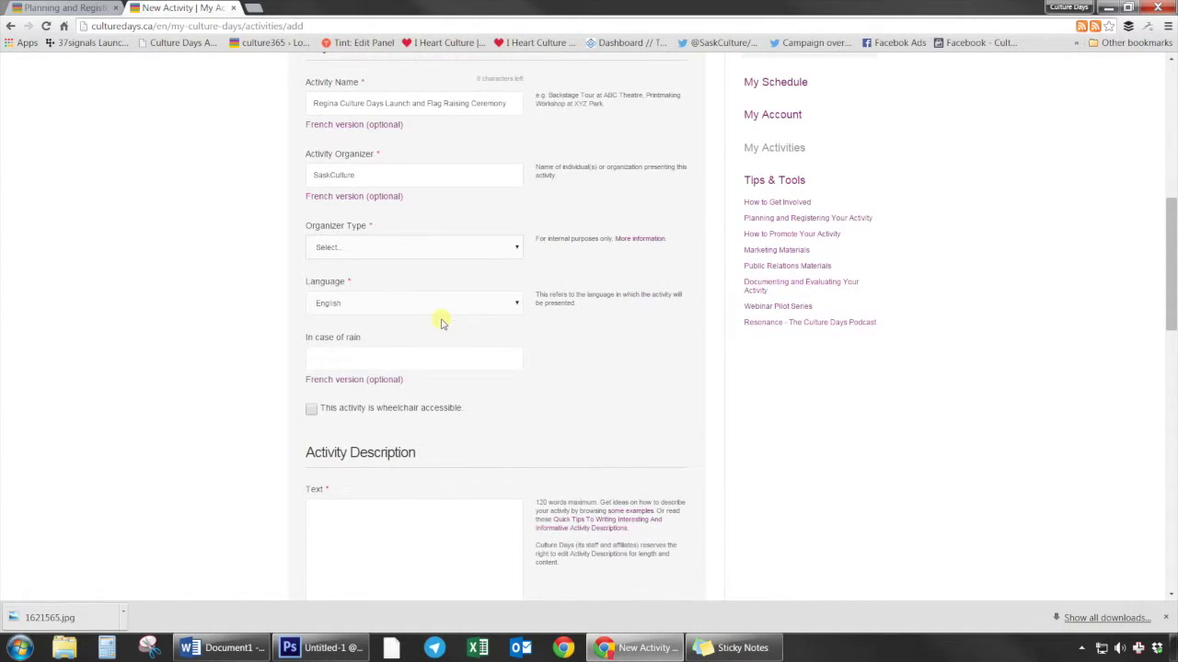
pyautogui.click(463, 247)
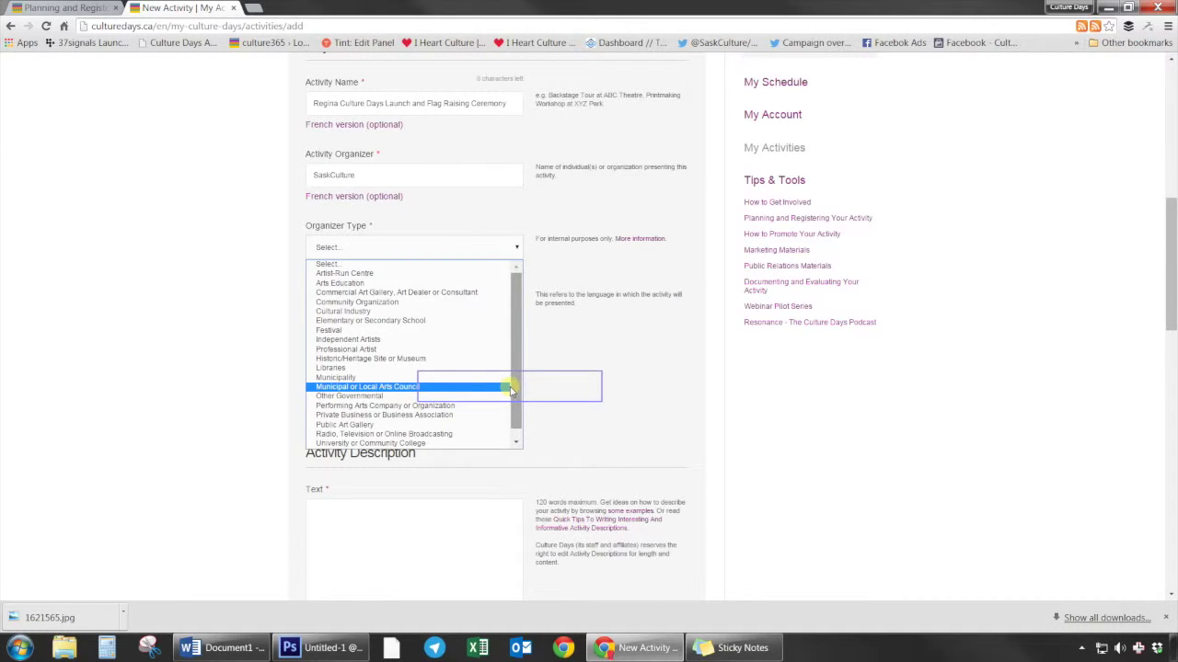
pyautogui.scroll(-1, 511, 390)
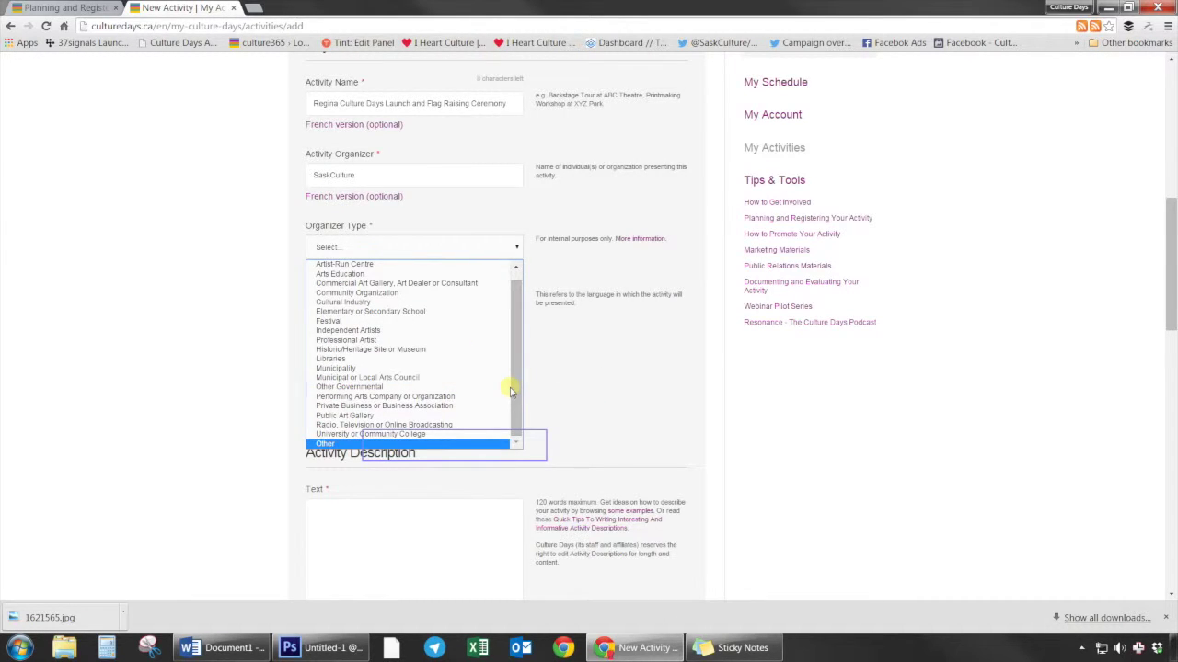
pyautogui.click(457, 447)
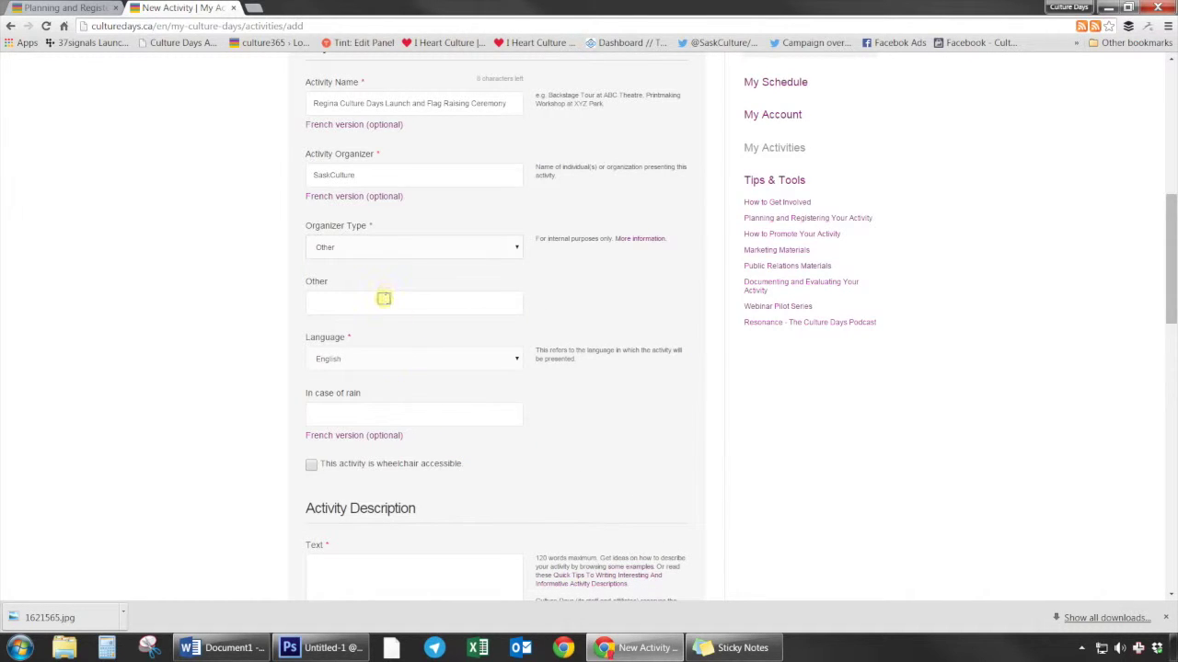
pyautogui.click(384, 300)
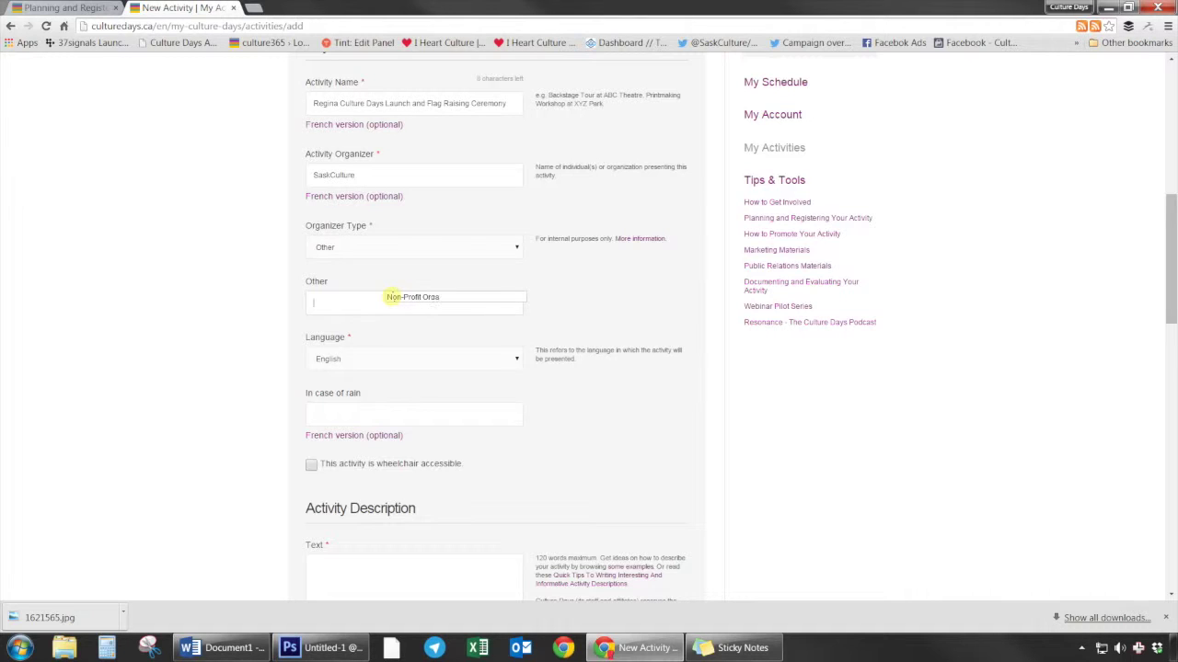
pyautogui.click(393, 297)
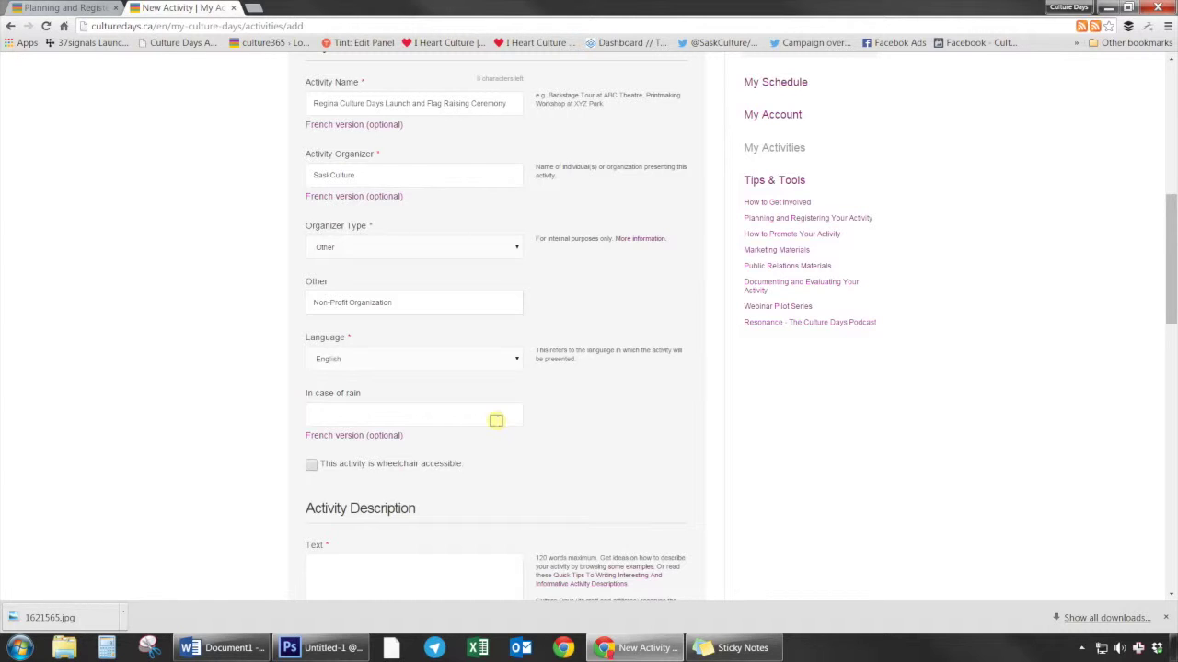
pyautogui.scroll(-1, 496, 419)
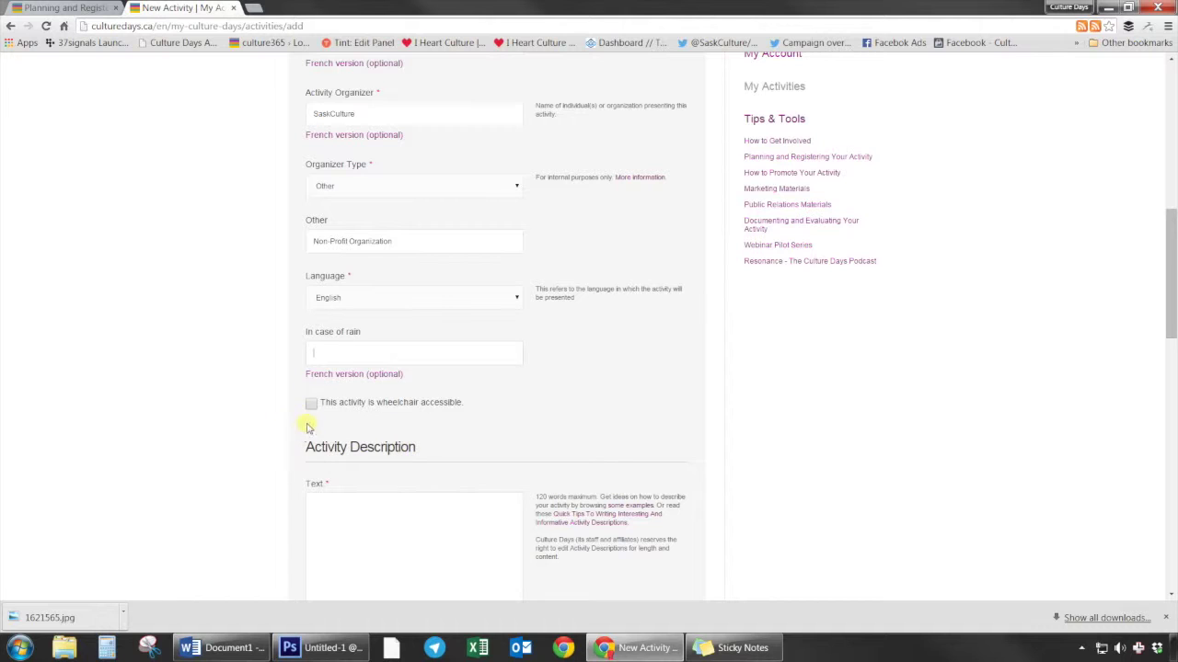
pyautogui.click(312, 405)
# Switch to Sticky Notes and copy the full text describing the Regina Culture Days Launch & Flag Raising.
pyautogui.scroll(-2, 743, 586)
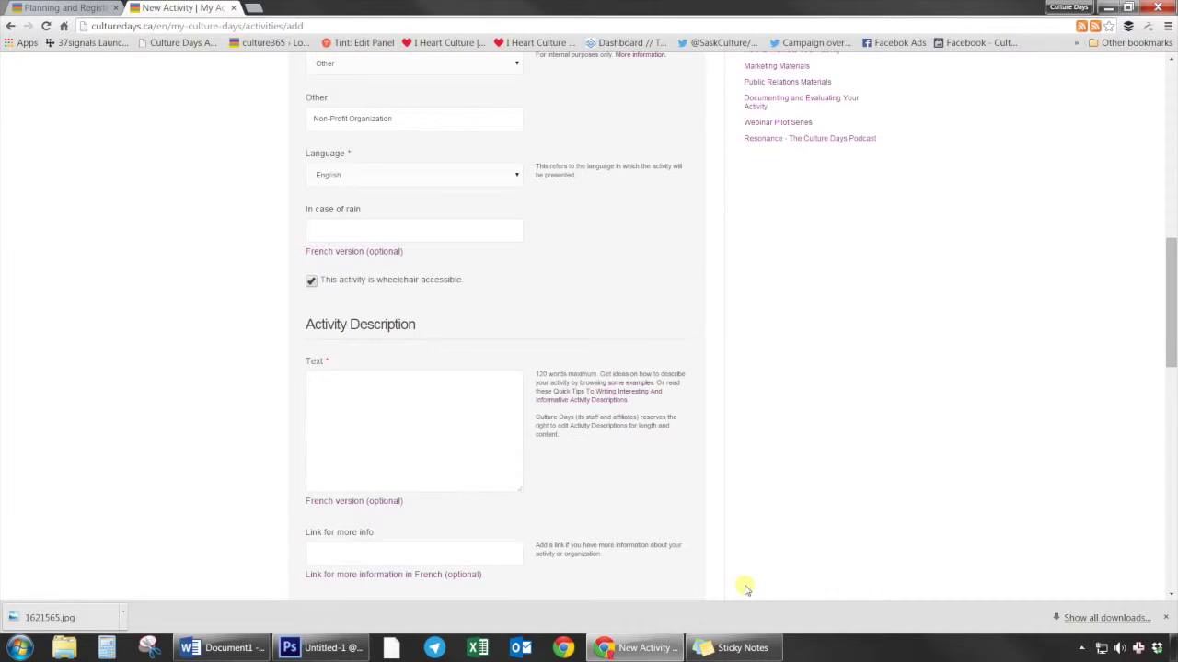
pyautogui.click(408, 414)
pyautogui.moveTo(533, 375); pyautogui.dragTo(600, 374)
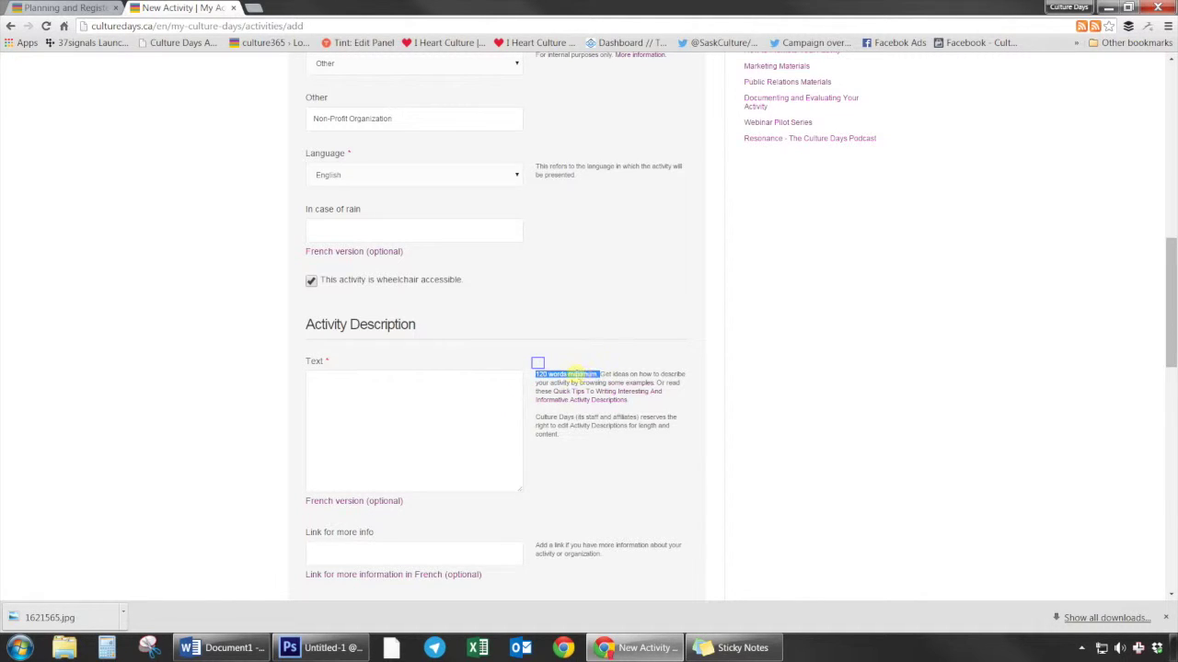
pyautogui.click(539, 368)
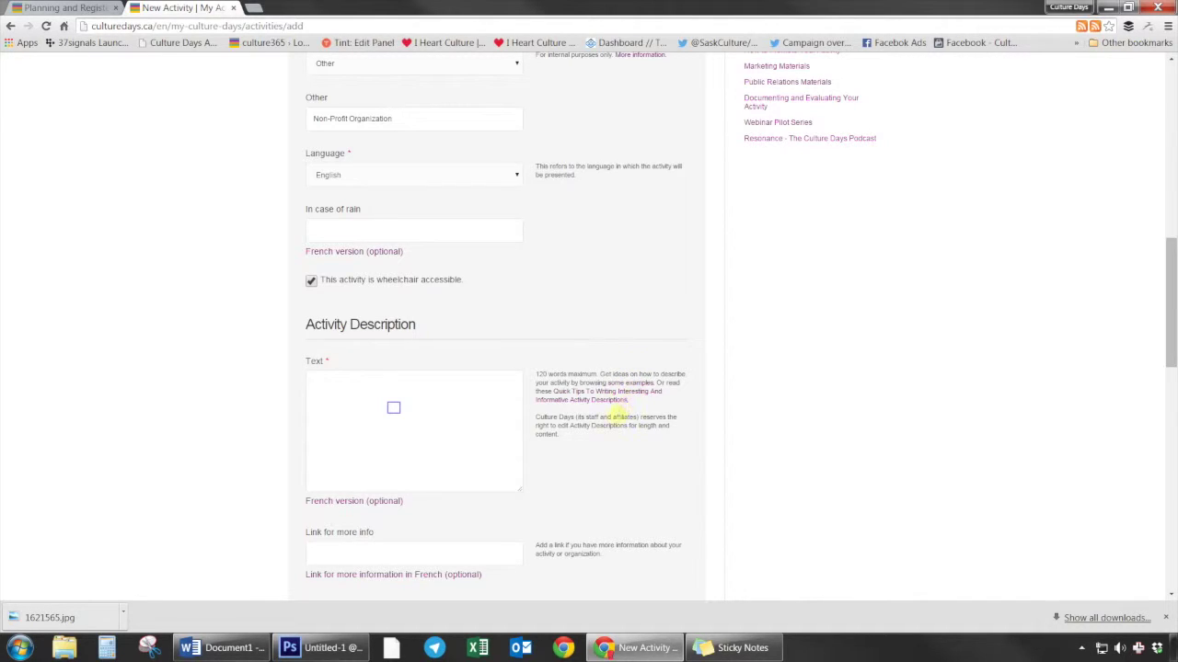
pyautogui.click(392, 407)
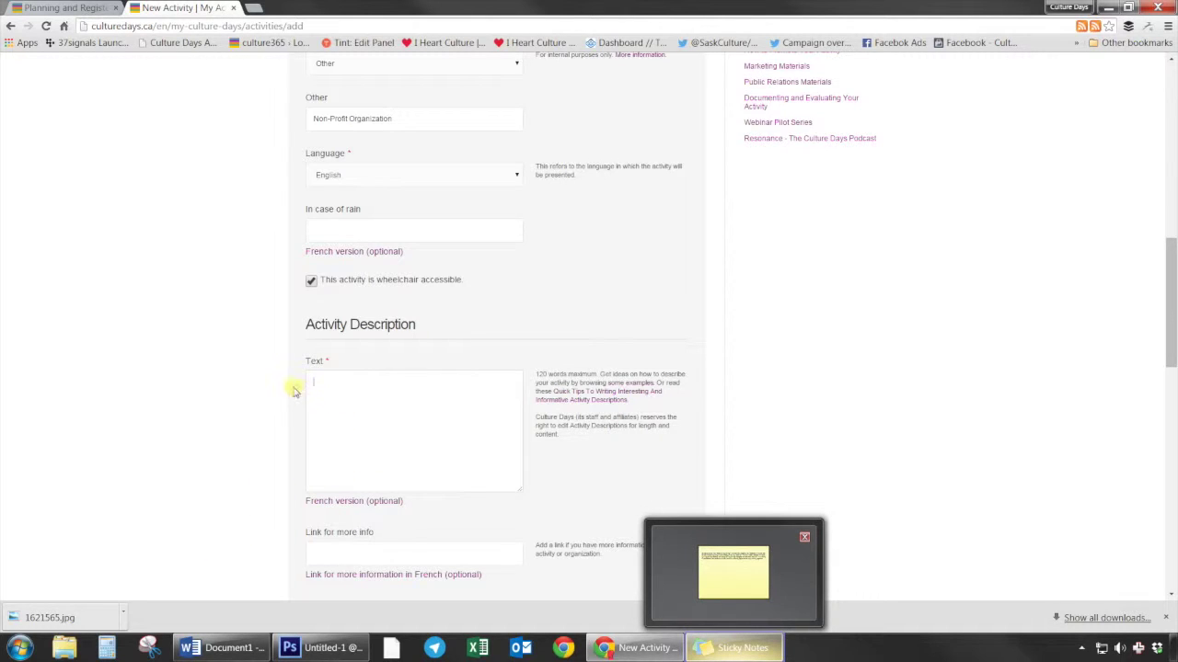
pyautogui.click(734, 650)
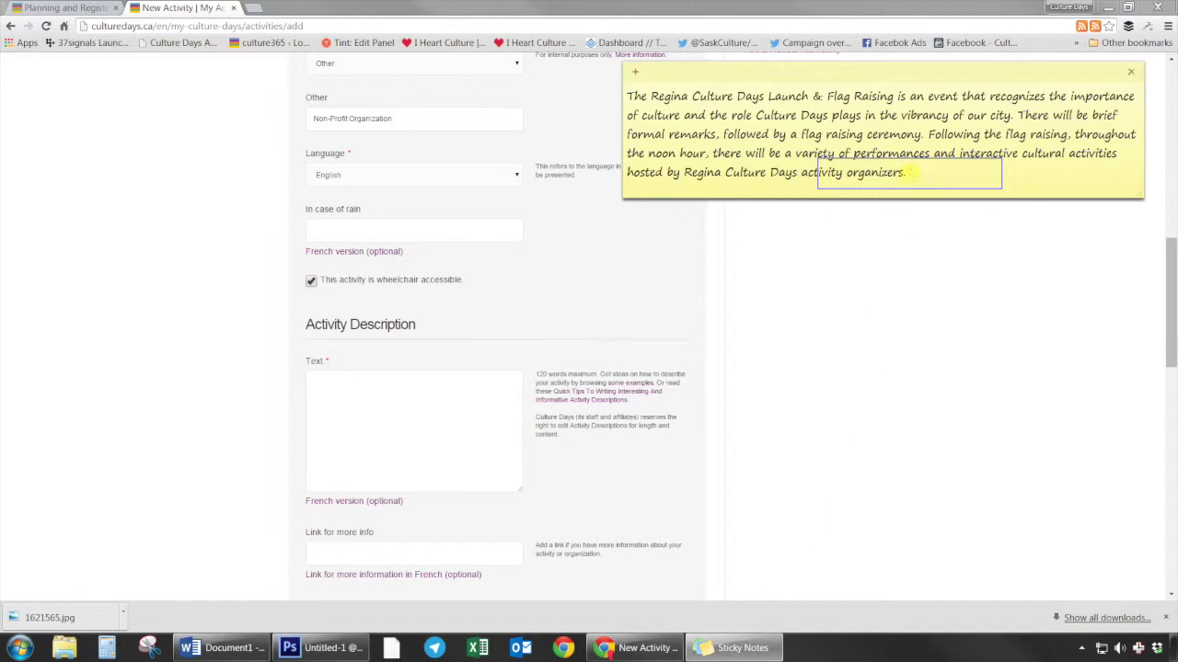
pyautogui.moveTo(909, 174); pyautogui.dragTo(607, 103)
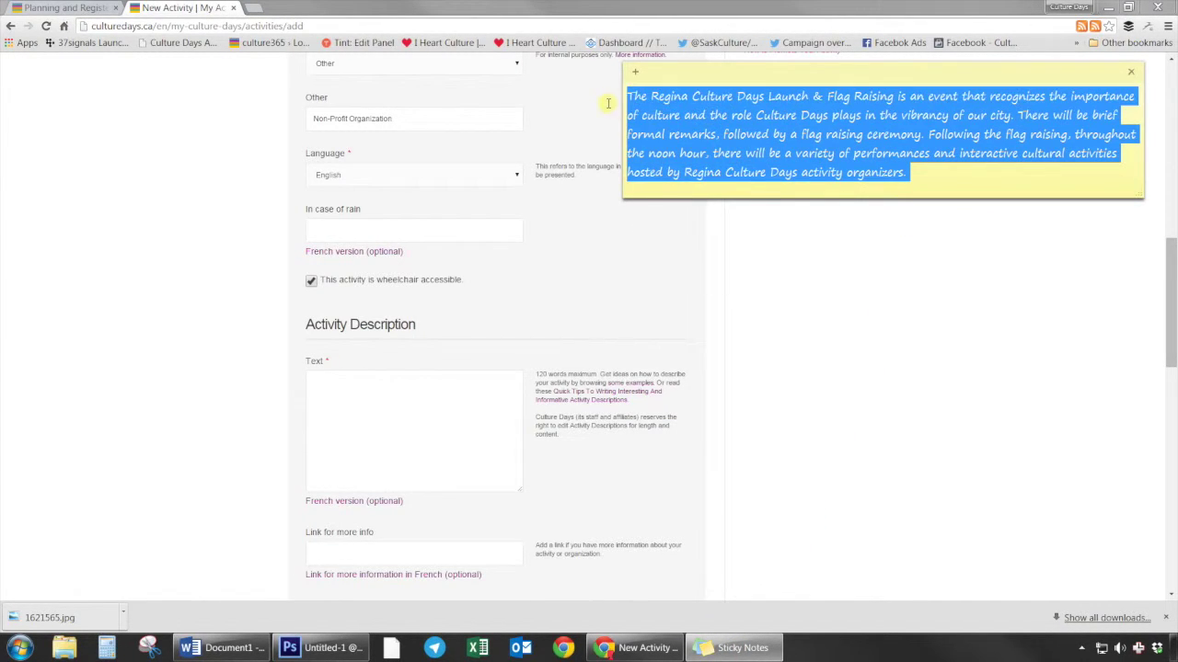
pyautogui.rightClick(639, 104)
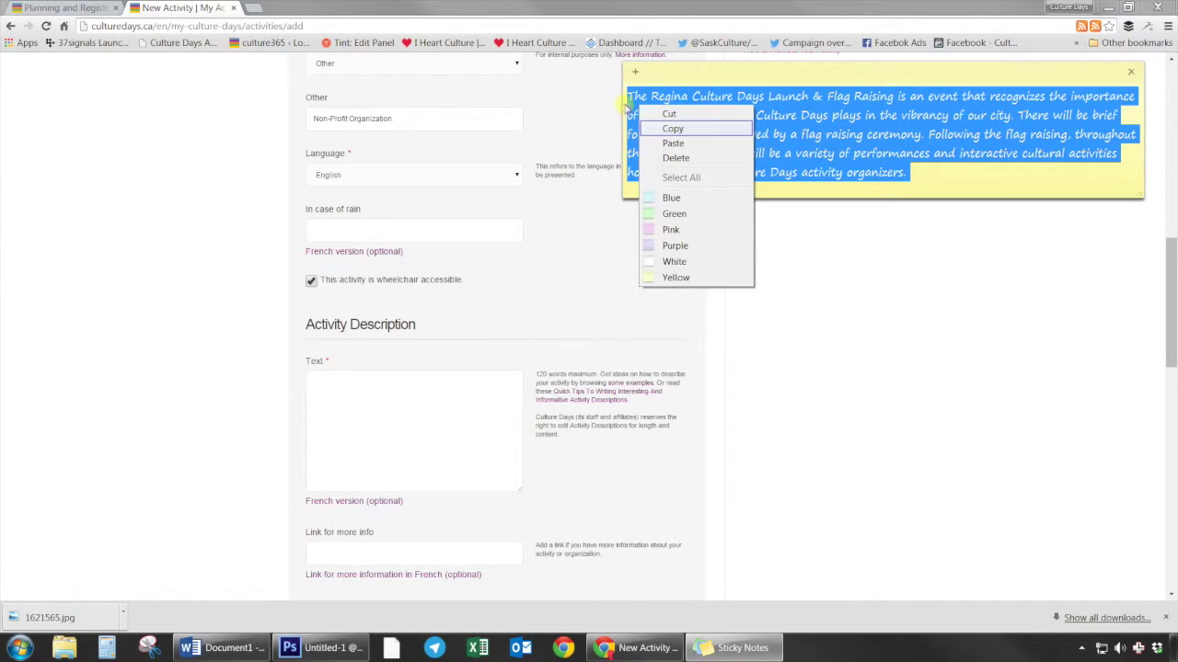
pyautogui.click(666, 127)
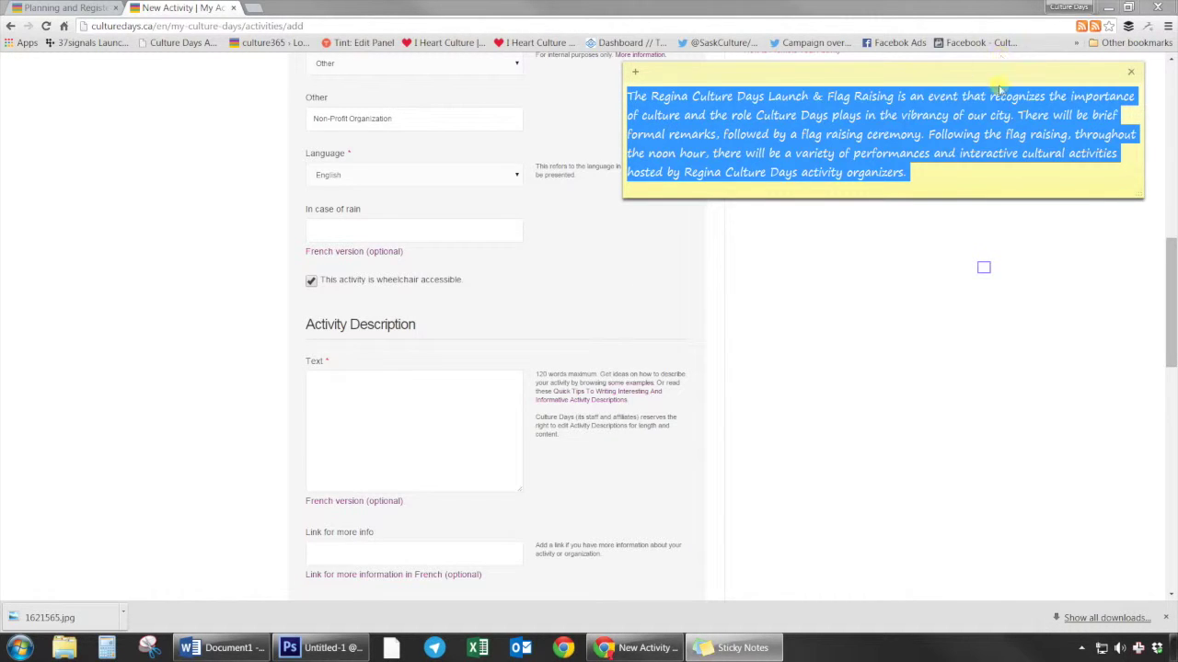
# Switch back to the browser, paste the copied text into the activity description and check the remaining word allowance.
pyautogui.click(983, 268)
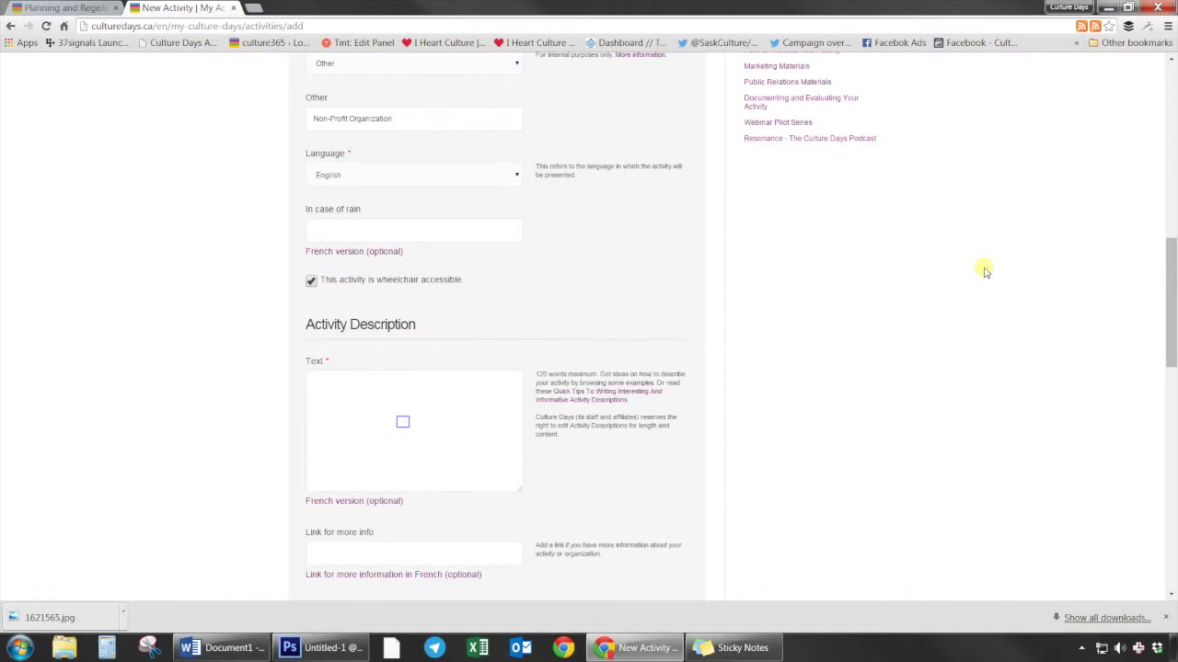
pyautogui.click(402, 421)
pyautogui.hotkey('ctrl', 'v')
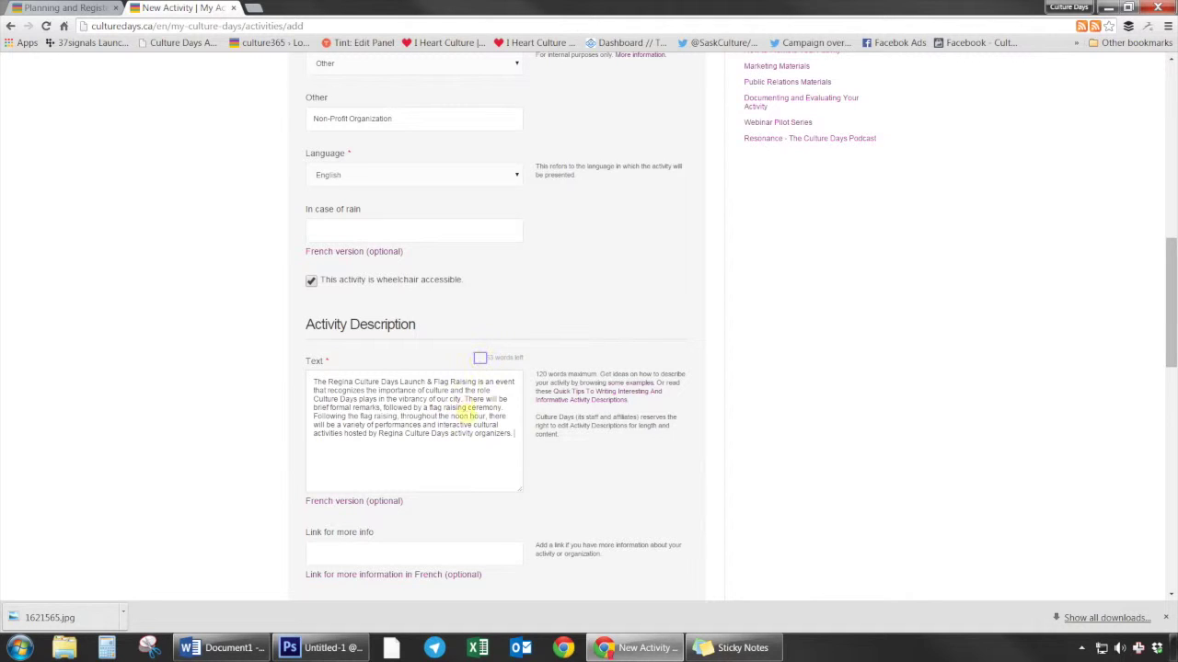
pyautogui.tripleClick(480, 358)
pyautogui.click(513, 436)
pyautogui.scroll(-1, 512, 433)
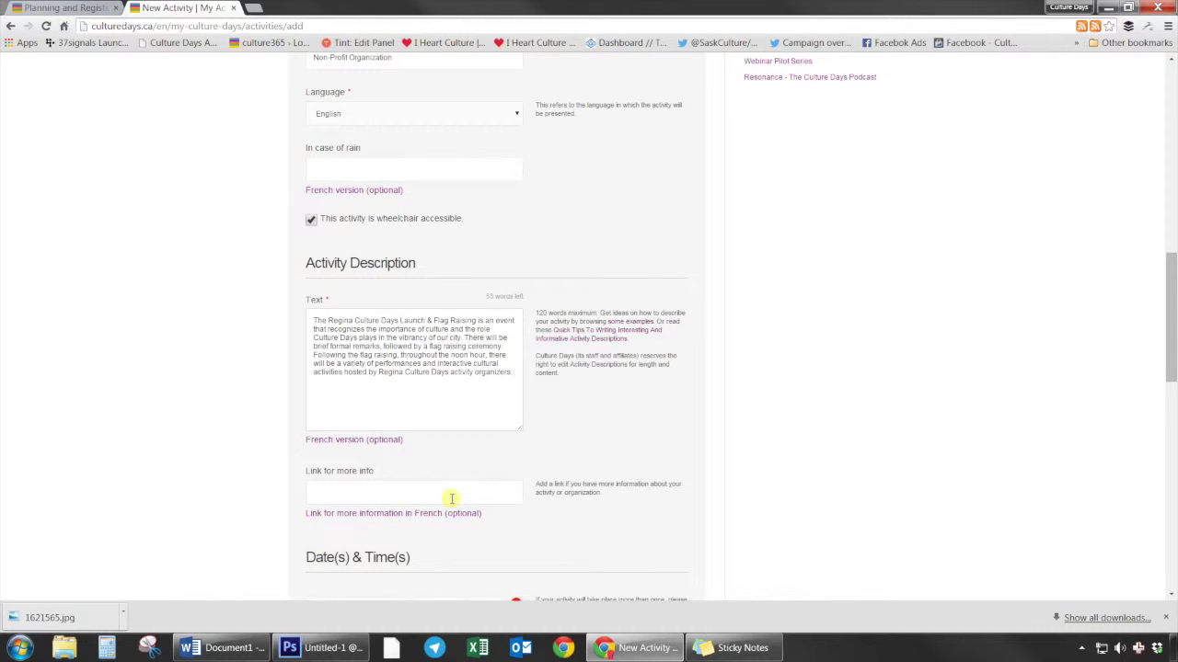
# Keep Friday, Sep 25 as the activity's date and set its start time to 11:30 AM.
pyautogui.scroll(-3, 451, 498)
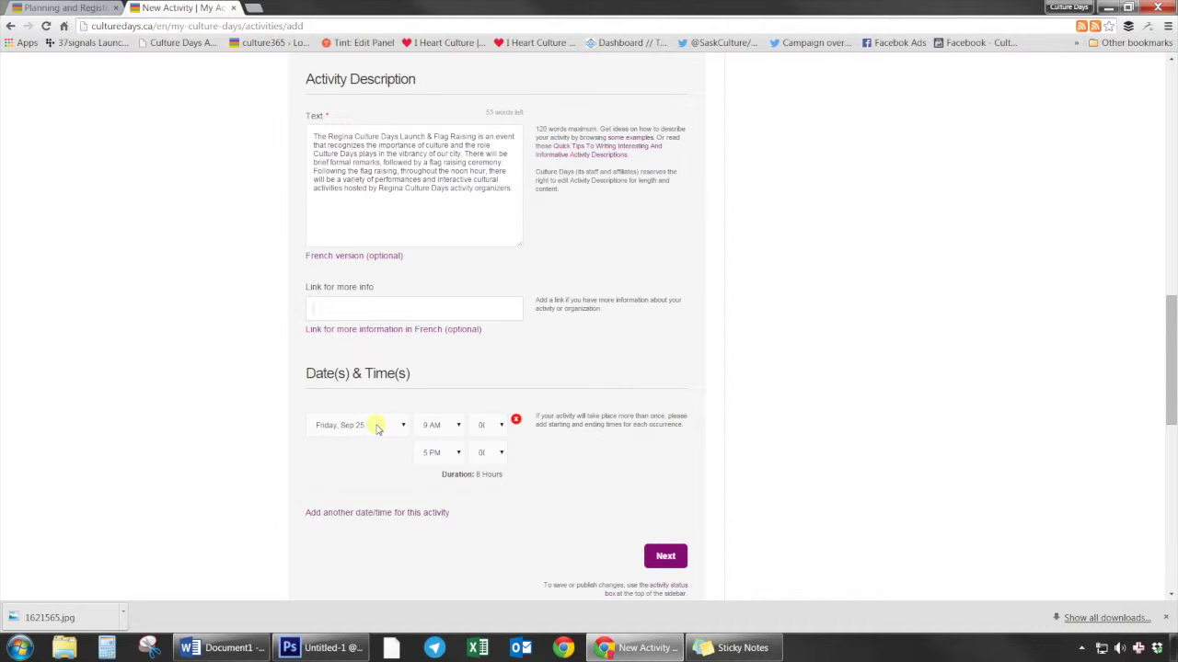
pyautogui.click(376, 428)
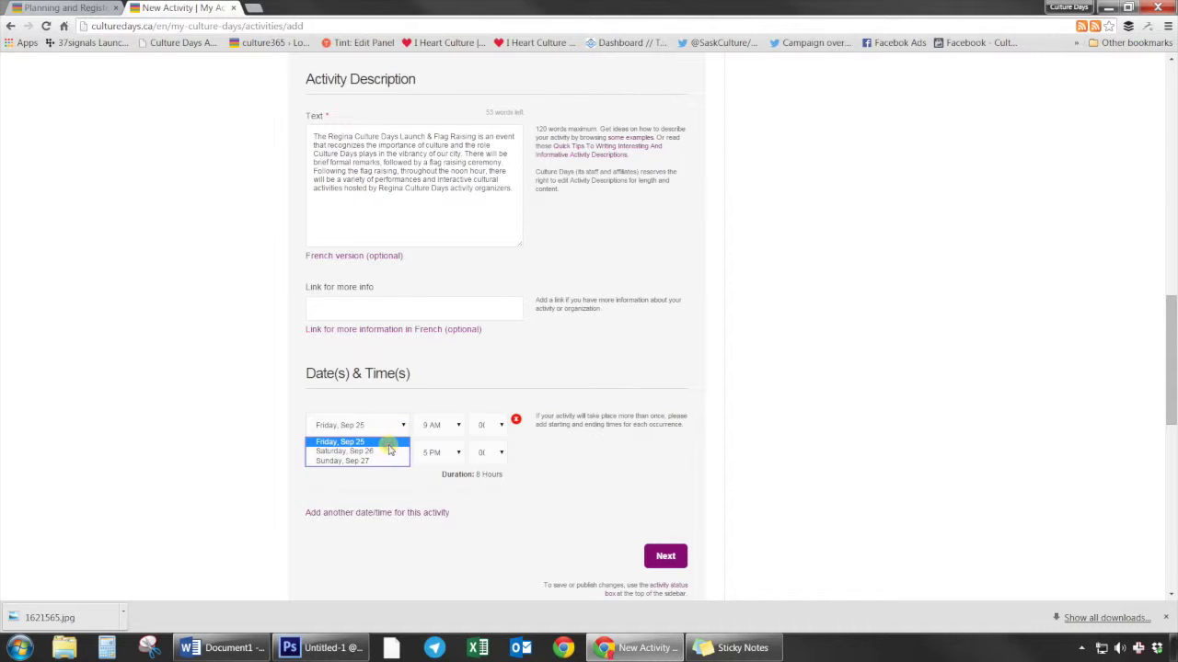
pyautogui.press('Escape')
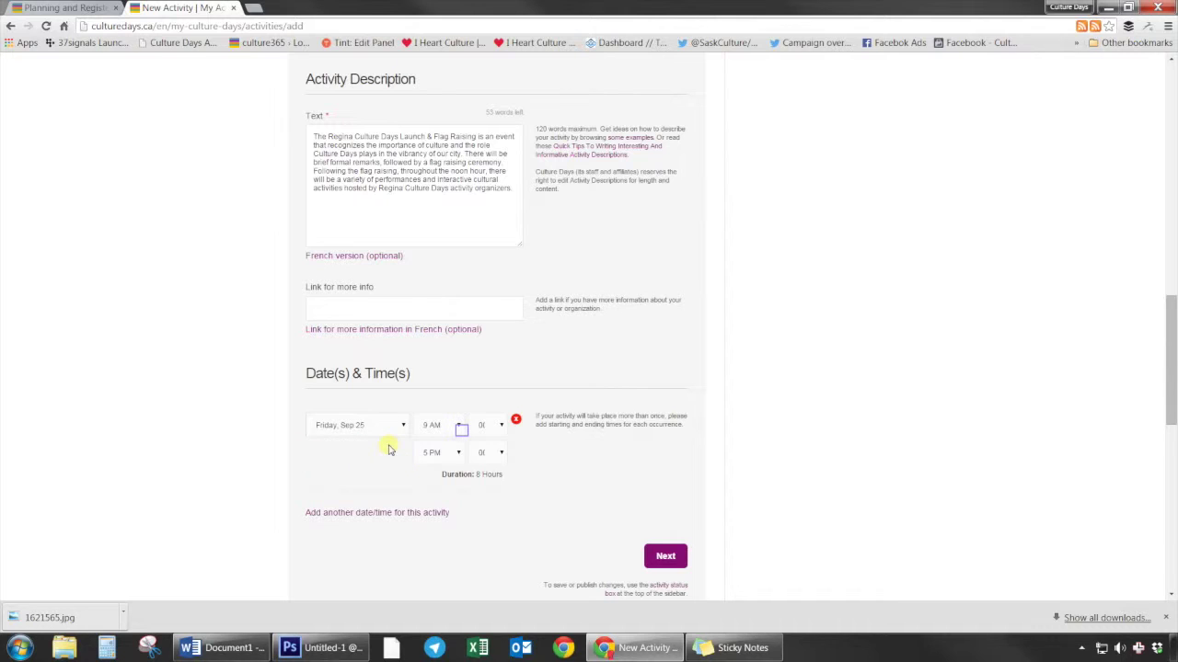
pyautogui.click(461, 429)
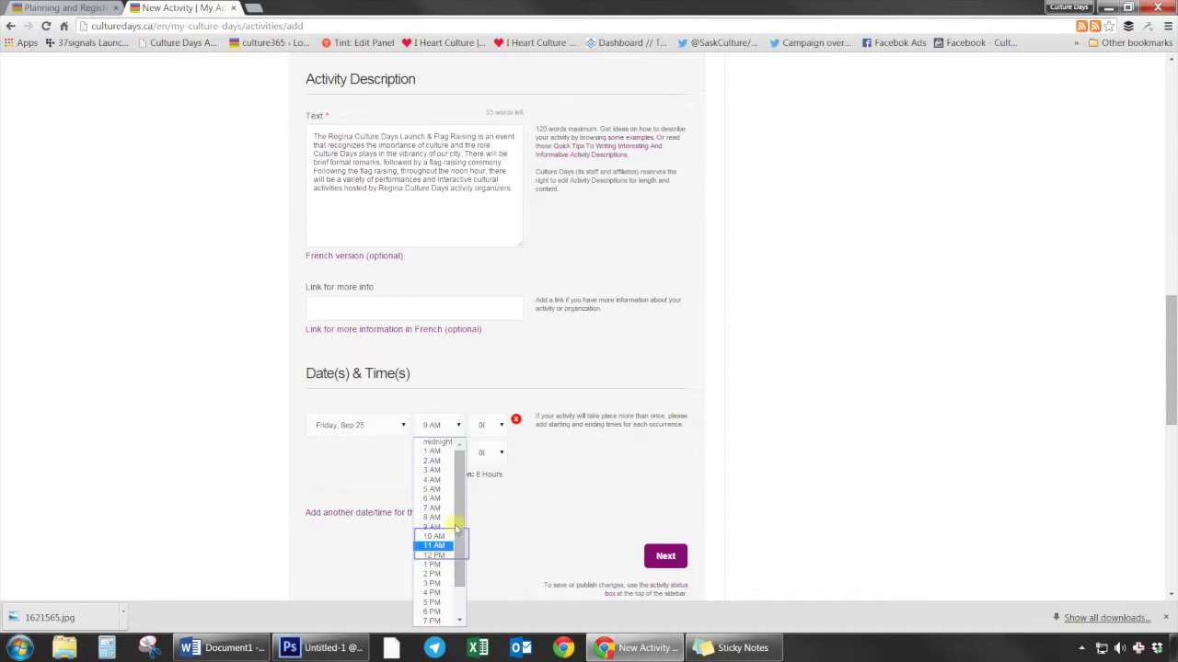
pyautogui.click(443, 547)
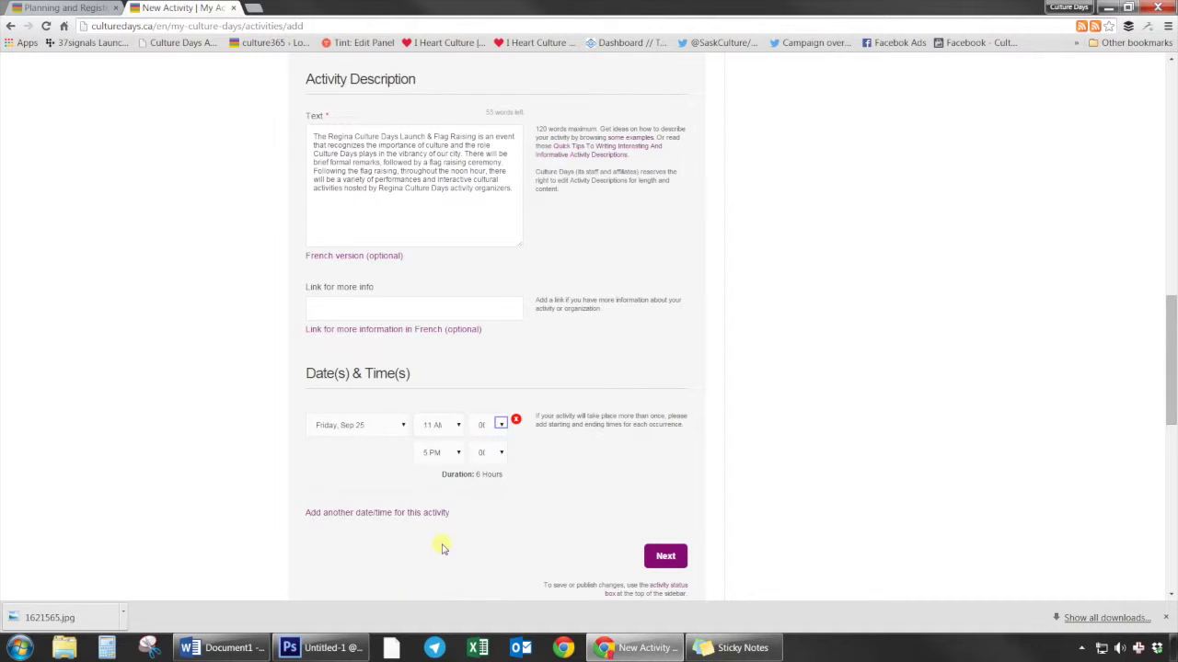
pyautogui.click(501, 425)
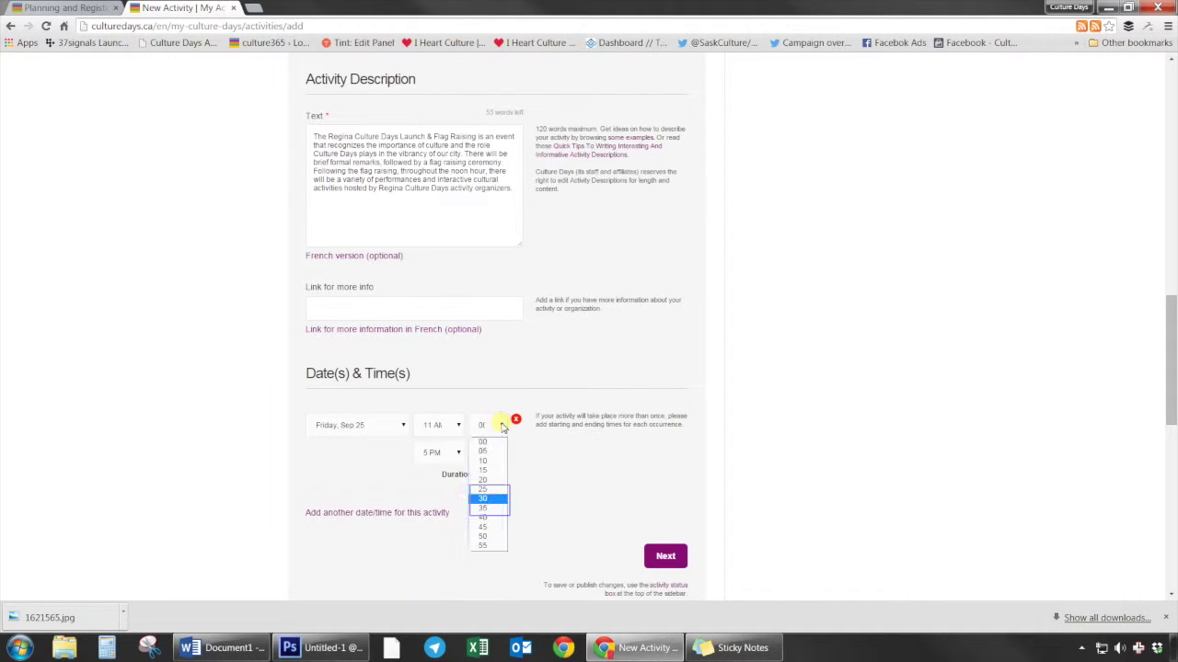
pyautogui.click(489, 502)
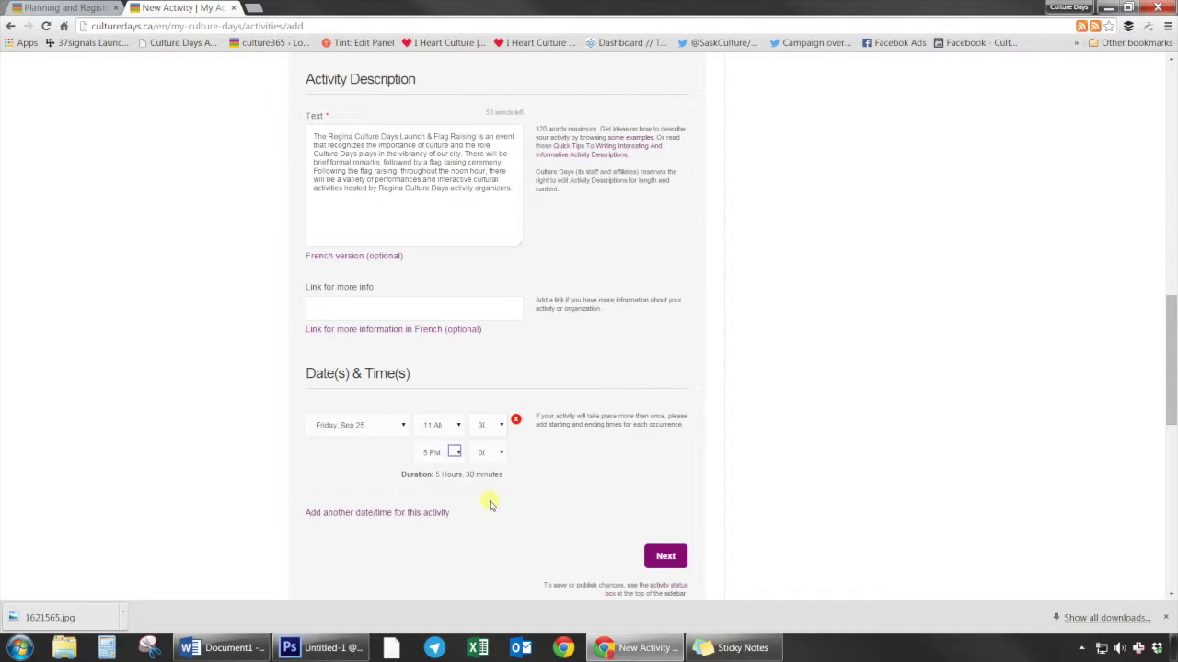
# Set the activity's end time to 1:00 PM, then add a second date/time entry and remove it again.
pyautogui.click(454, 453)
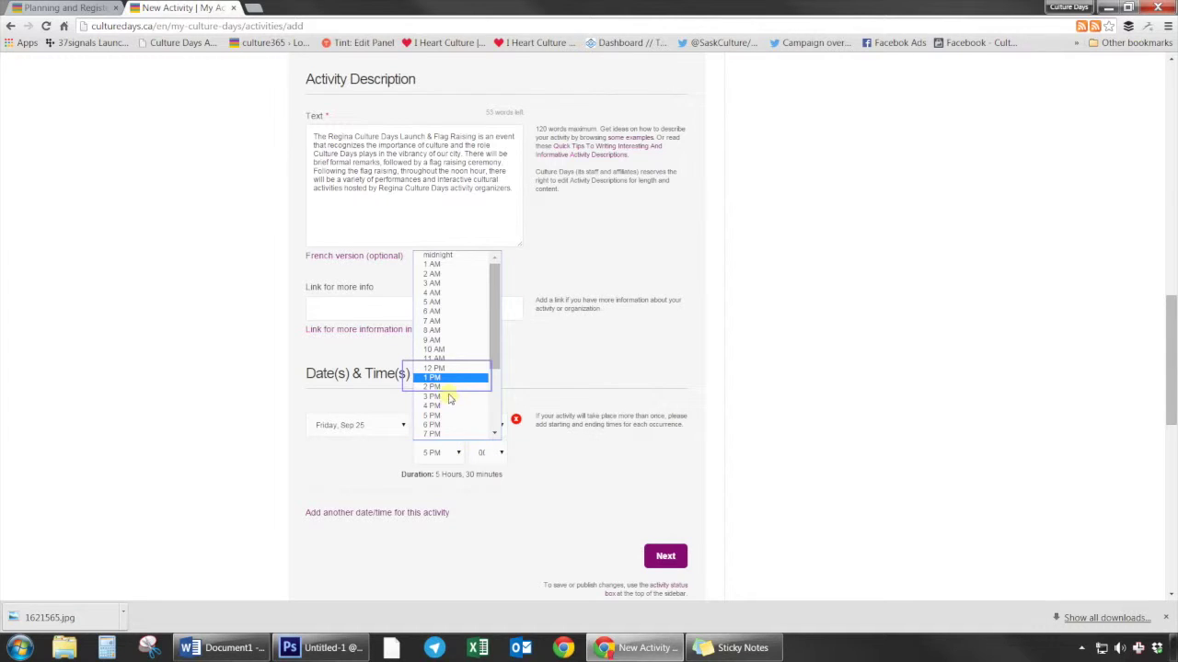
pyautogui.click(440, 377)
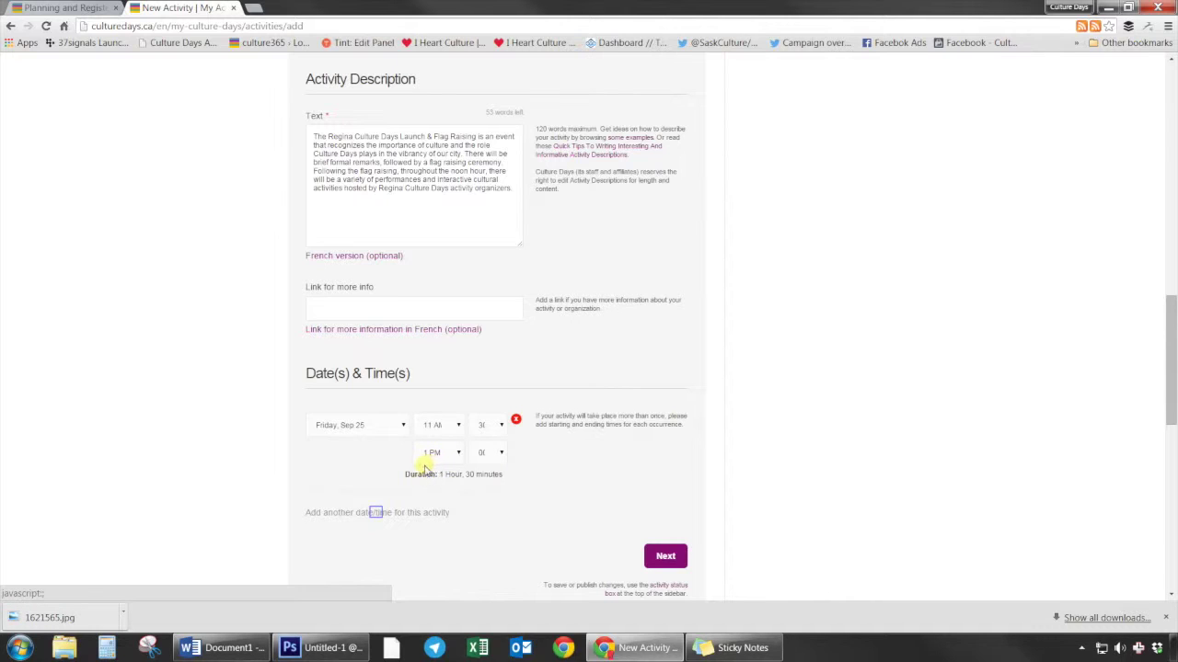
pyautogui.click(377, 513)
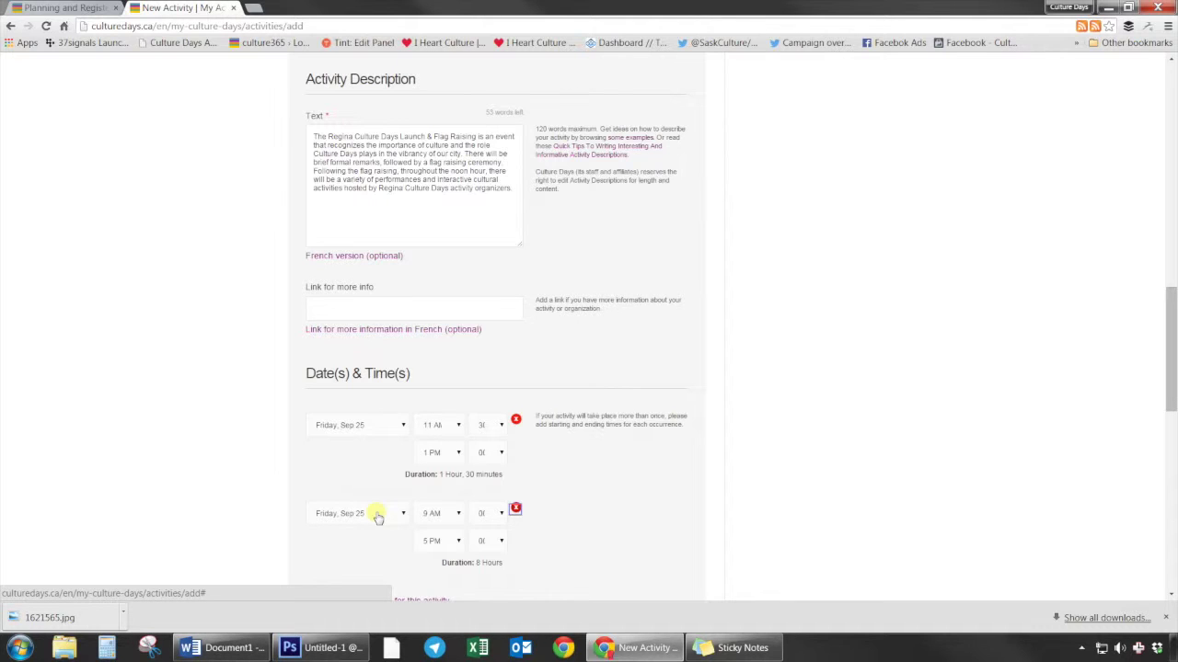
pyautogui.click(515, 511)
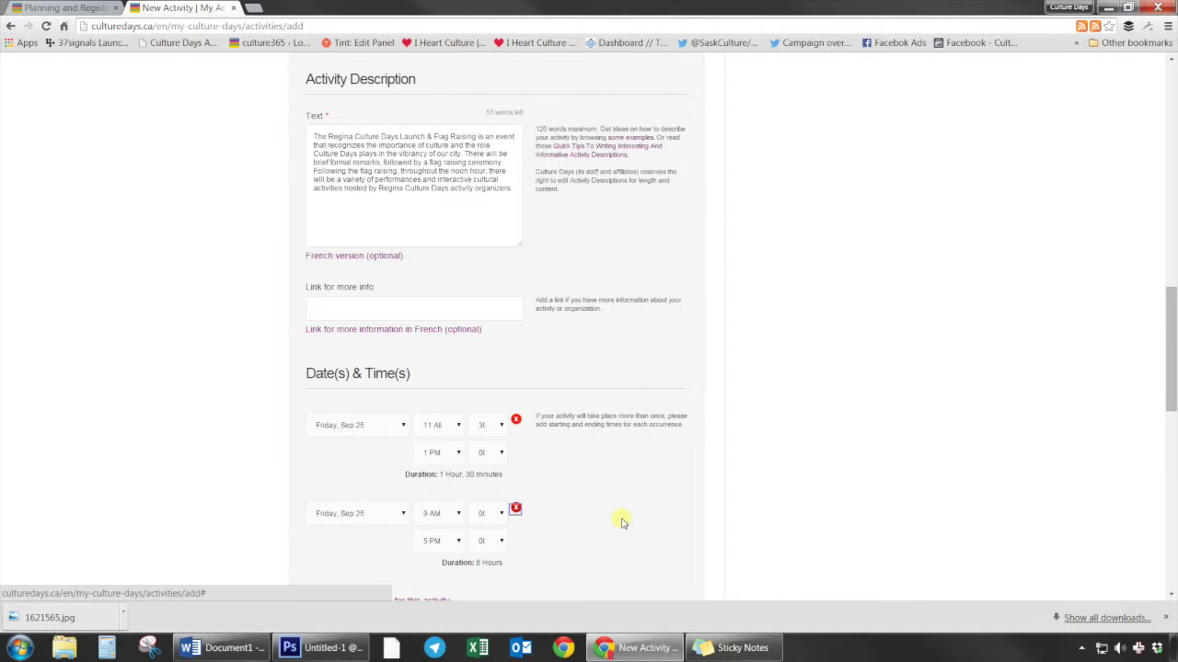
# Save the changes to the draft activity and check its last-saved time.
pyautogui.scroll(10, 622, 518)
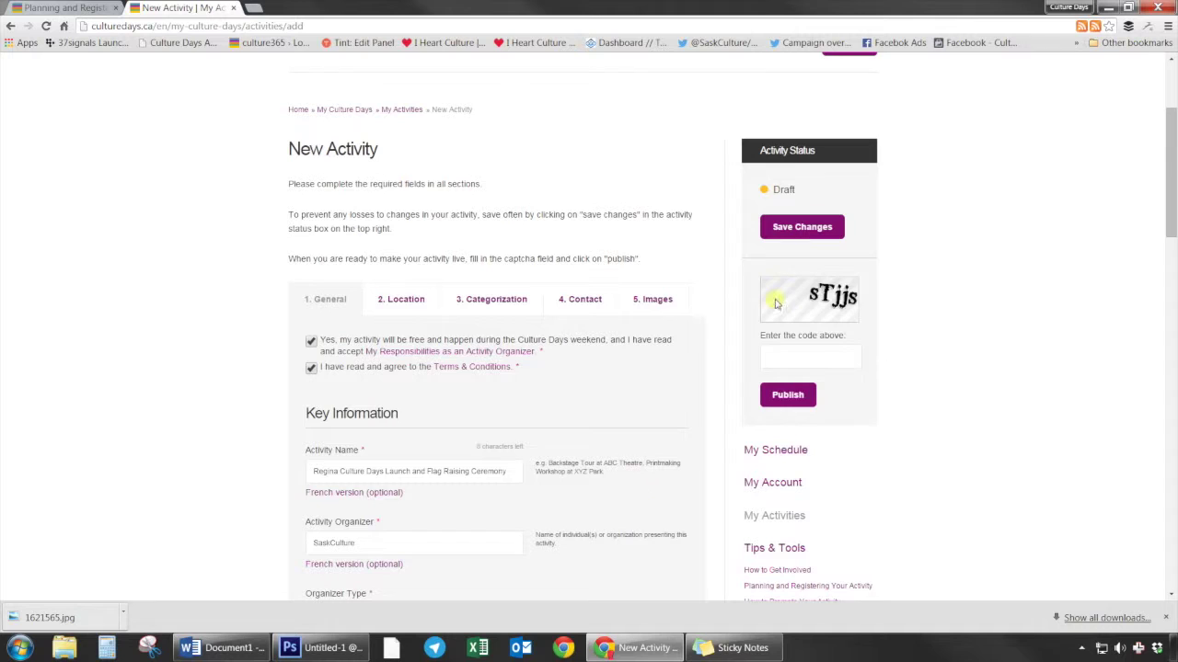
pyautogui.click(804, 228)
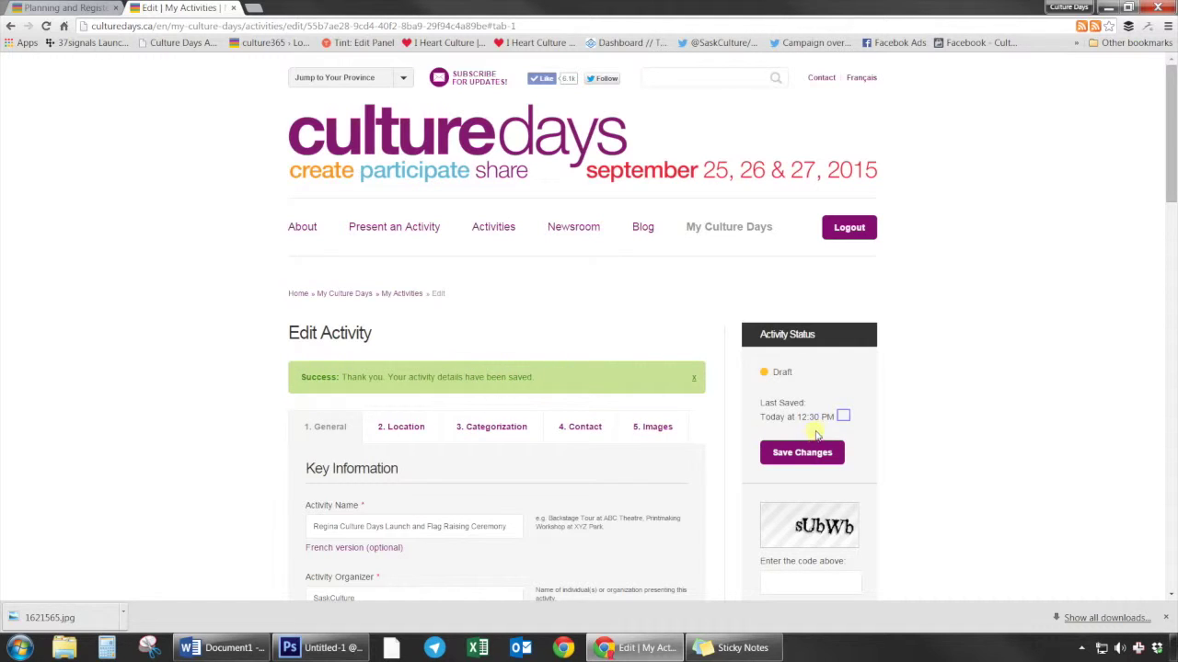
pyautogui.moveTo(837, 416); pyautogui.dragTo(767, 421)
pyautogui.click(767, 422)
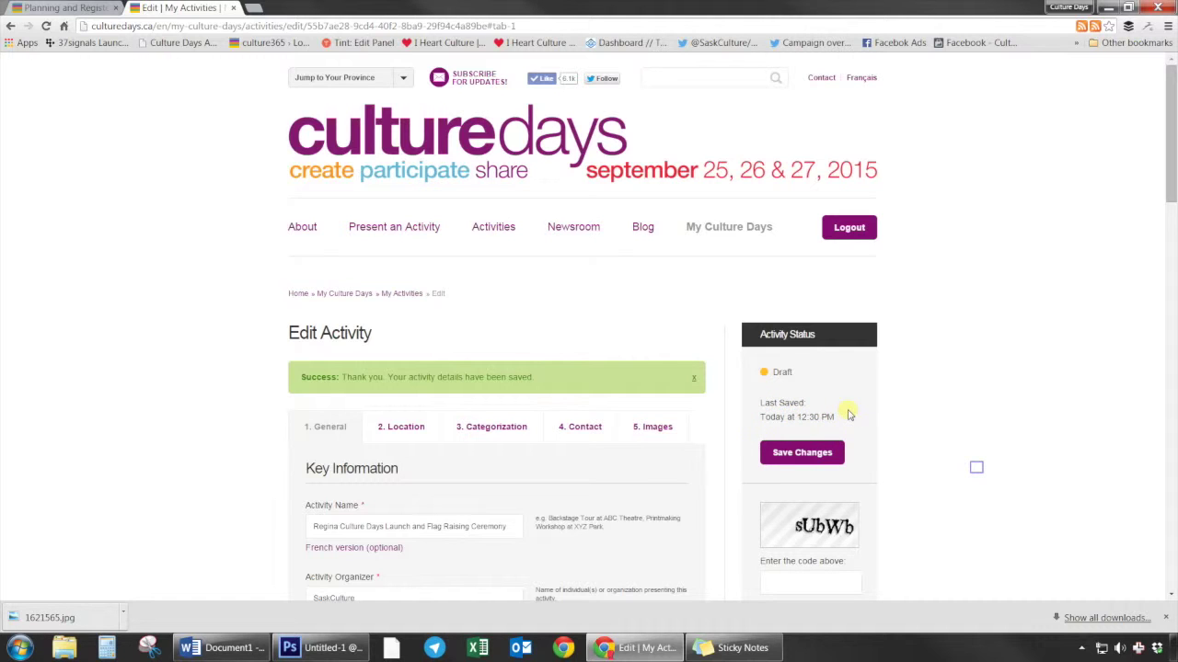
# Proceed to the Location section, enter Regina City Hall's street address and set the city to Regina.
pyautogui.scroll(-3, 977, 470)
pyautogui.scroll(-7, 977, 470)
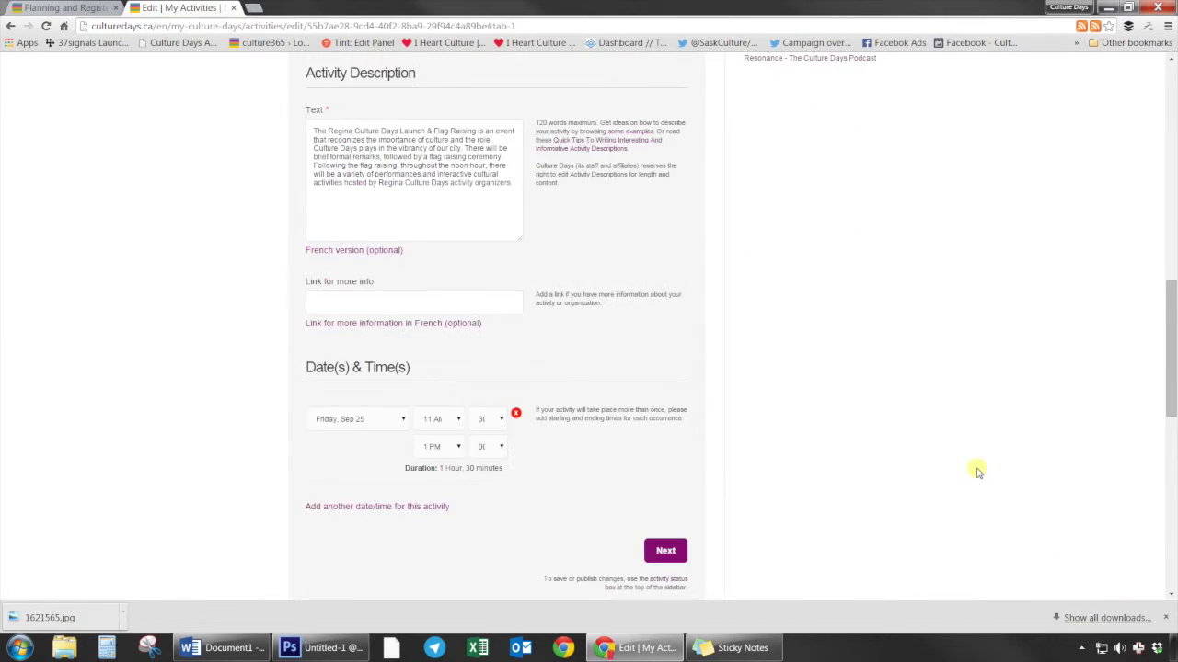
pyautogui.click(665, 428)
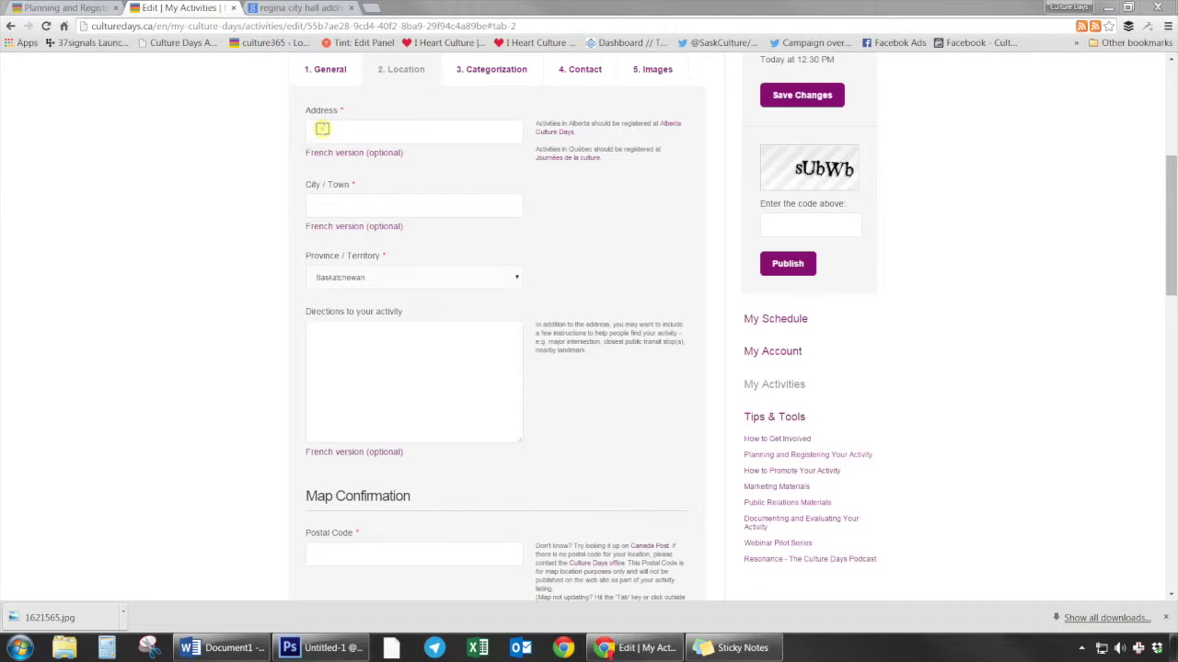
pyautogui.click(322, 129)
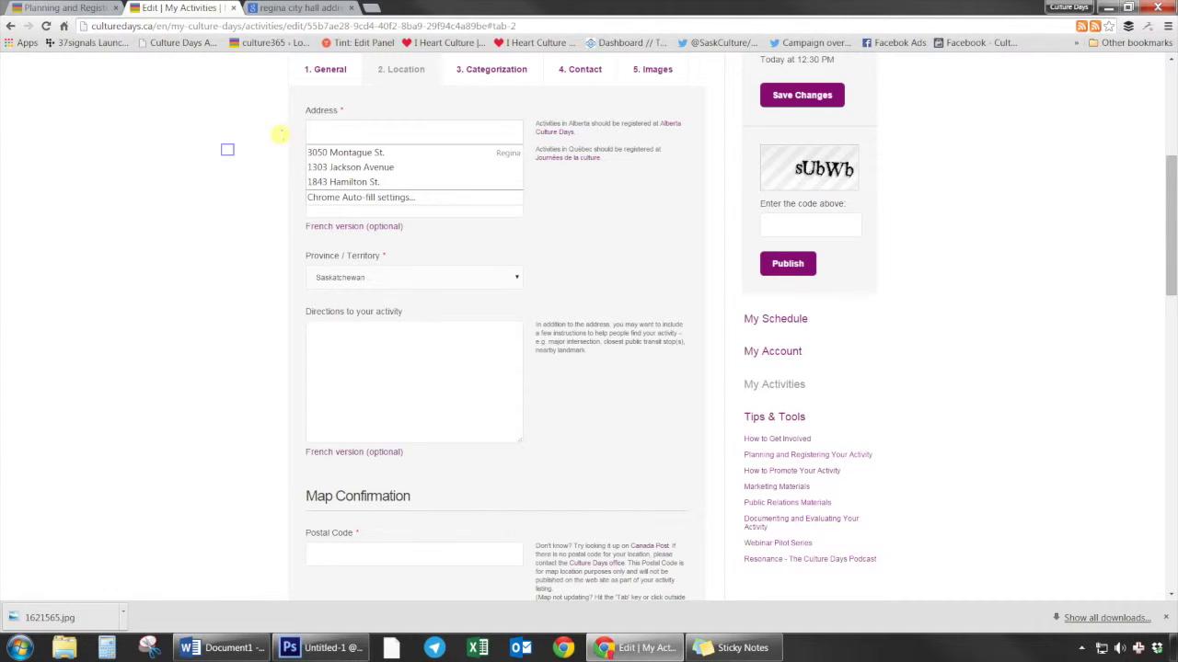
pyautogui.click(226, 150)
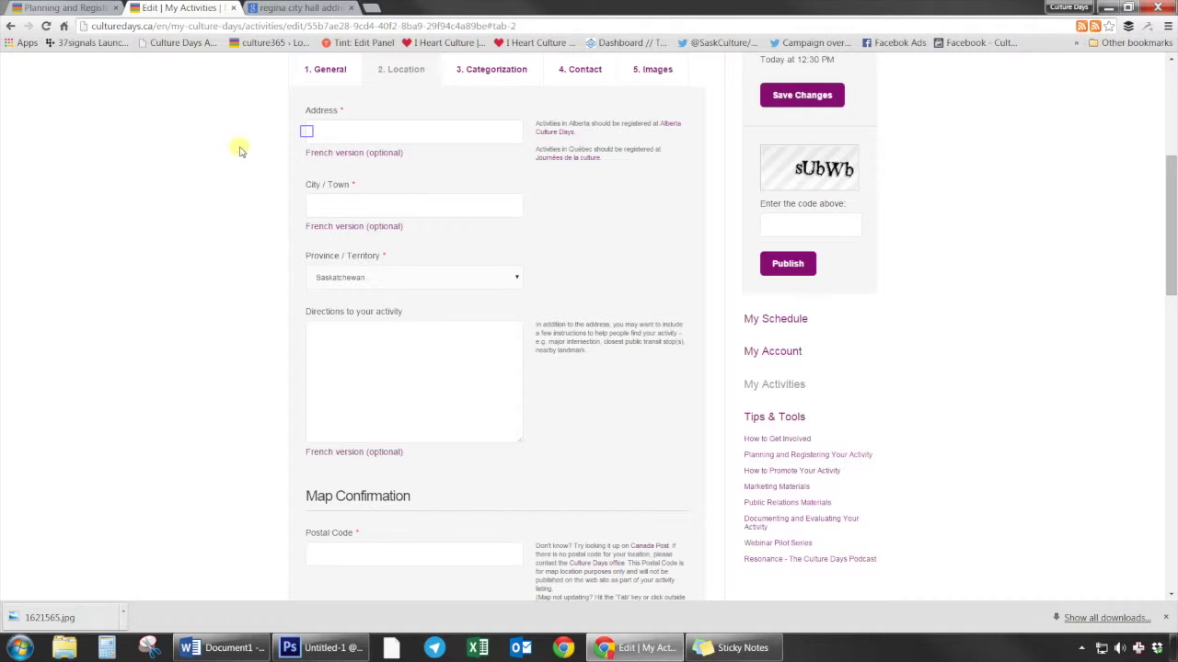
pyautogui.click(307, 133)
pyautogui.write('2476 Victoria Avenue')
pyautogui.press('Tab')
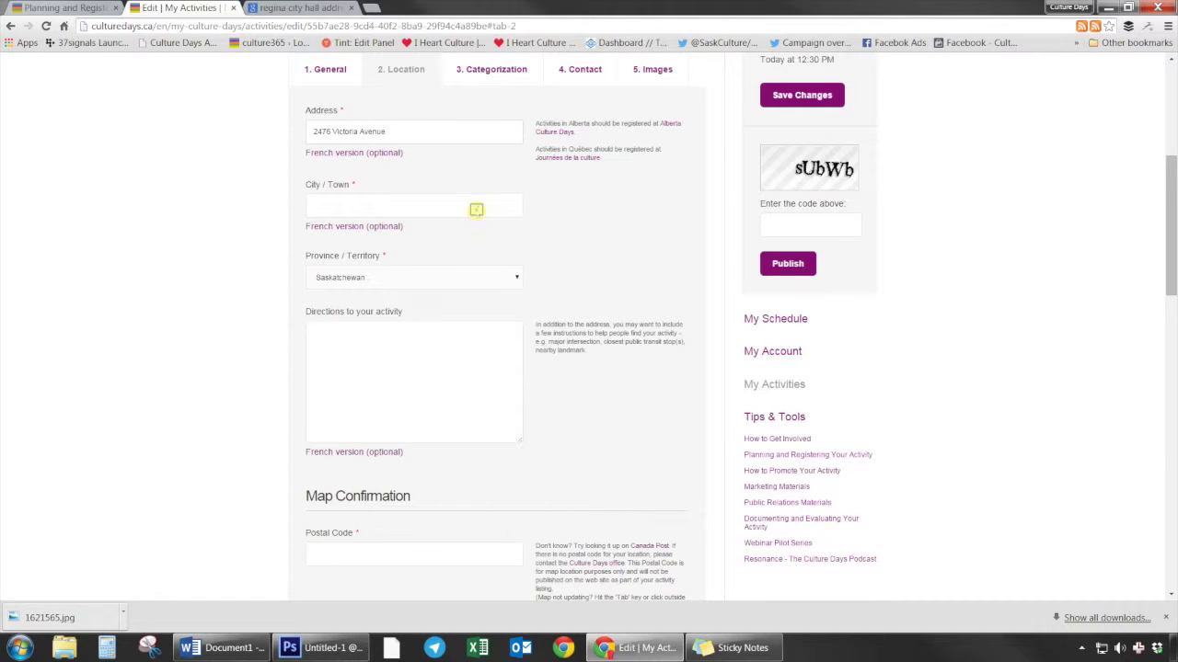
pyautogui.write('Regina')
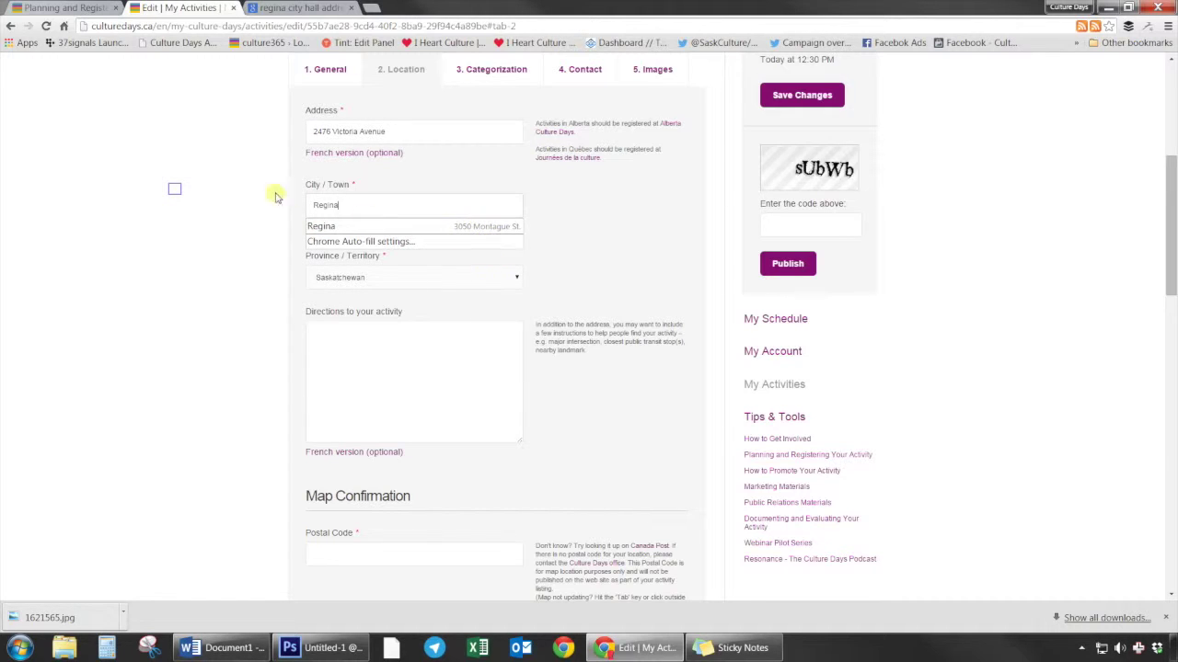
pyautogui.click(177, 194)
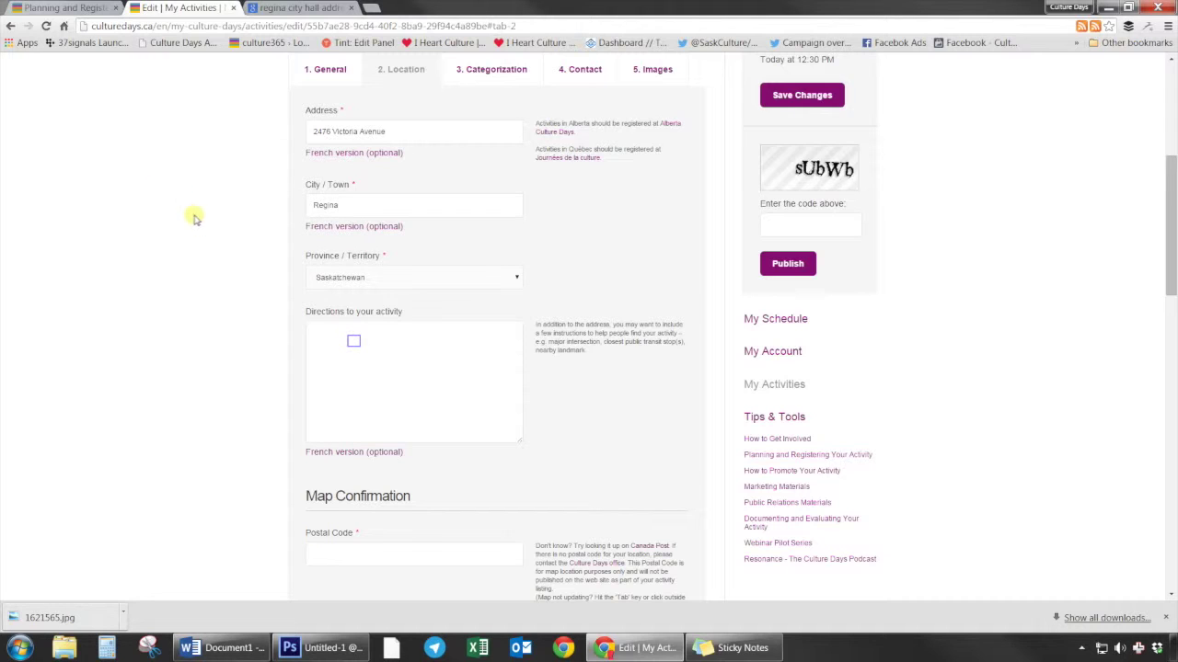
# Enter the directions "This event is held at Regina City Hall in the Queen Elizabeth II Courtyard.".
pyautogui.click(354, 341)
pyautogui.write('This event is held at Regina City Hall in the Queen Elizabeth II')
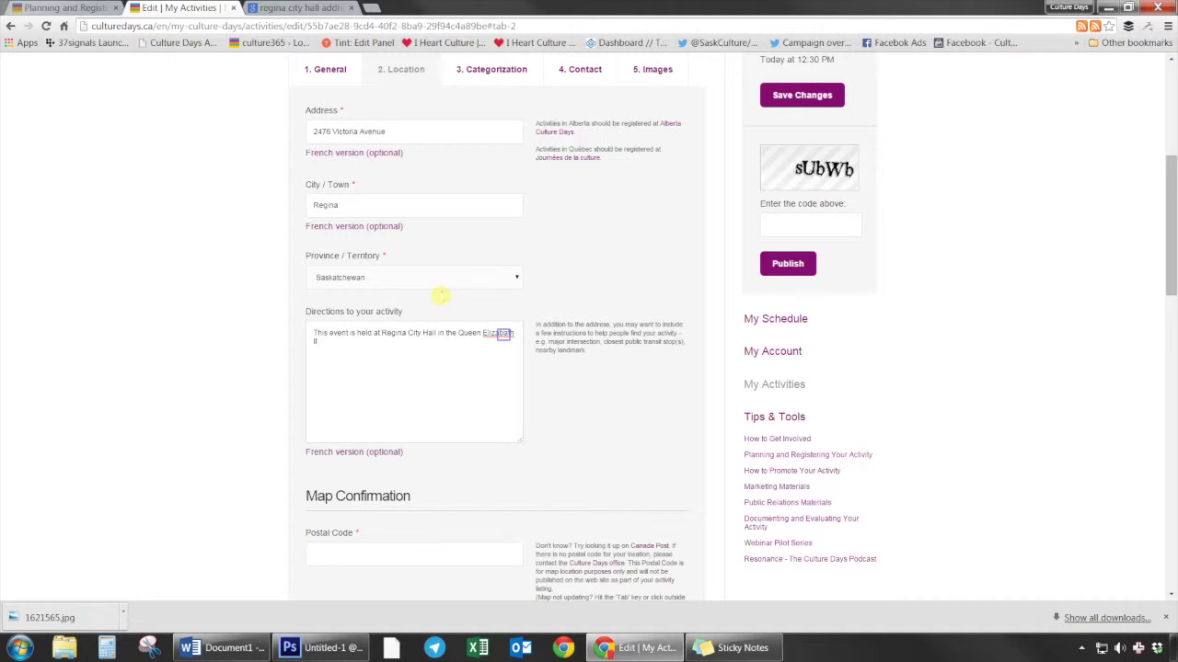
pyautogui.write('Courtyard.')
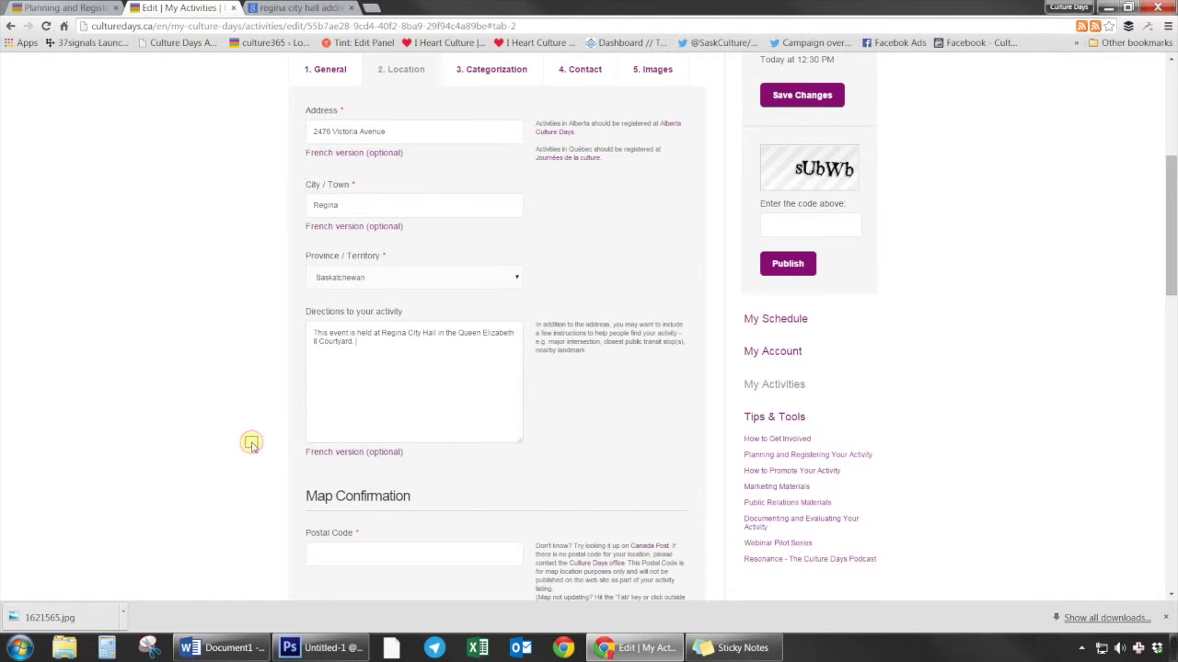
# Copy Regina City Hall's postal code from the open Google search results and paste it into the map confirmation's postal code field.
pyautogui.scroll(-4, 251, 444)
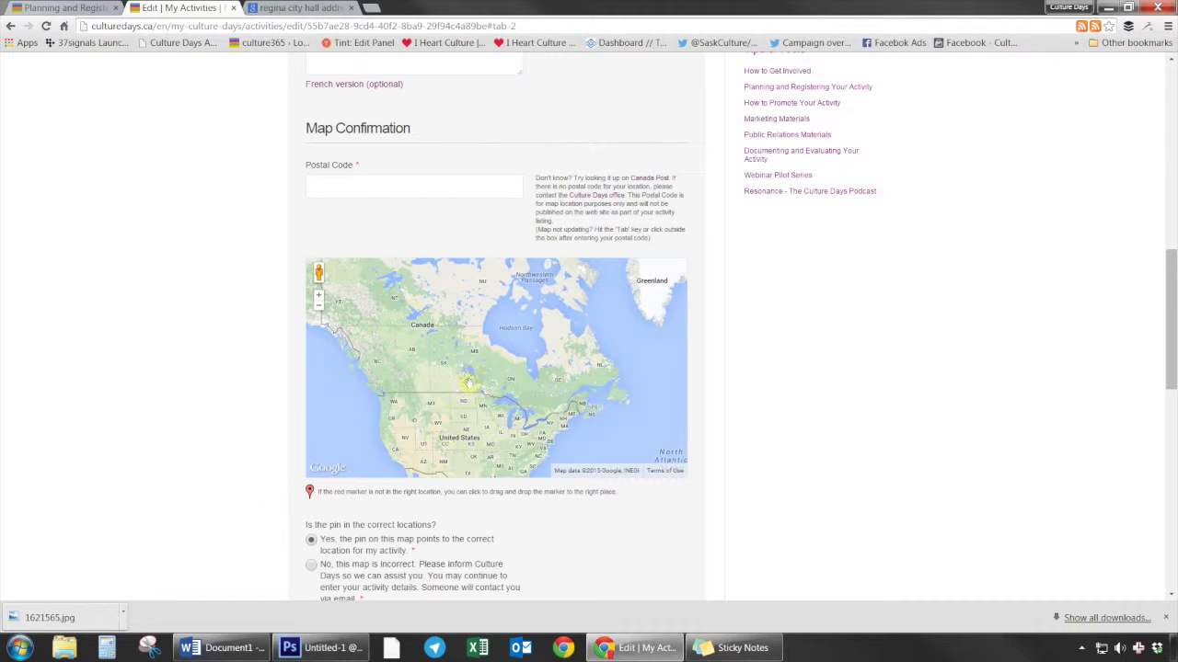
pyautogui.click(477, 188)
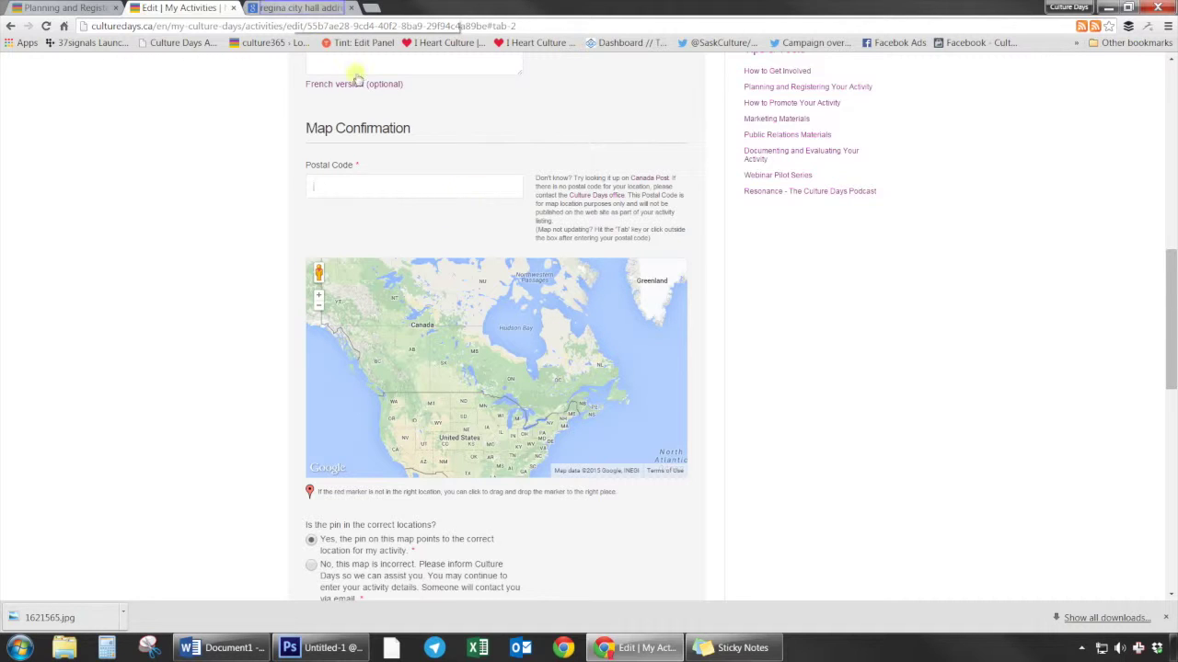
pyautogui.click(291, 7)
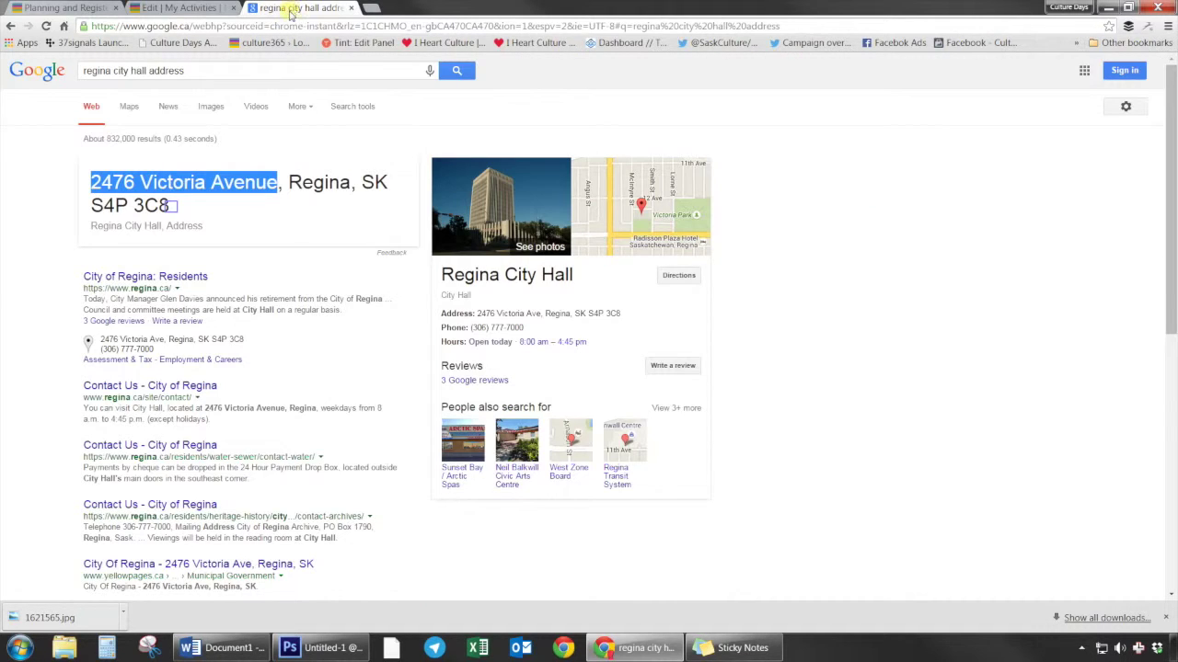
pyautogui.moveTo(172, 208); pyautogui.dragTo(89, 211)
pyautogui.hotkey('ctrl', 'c')
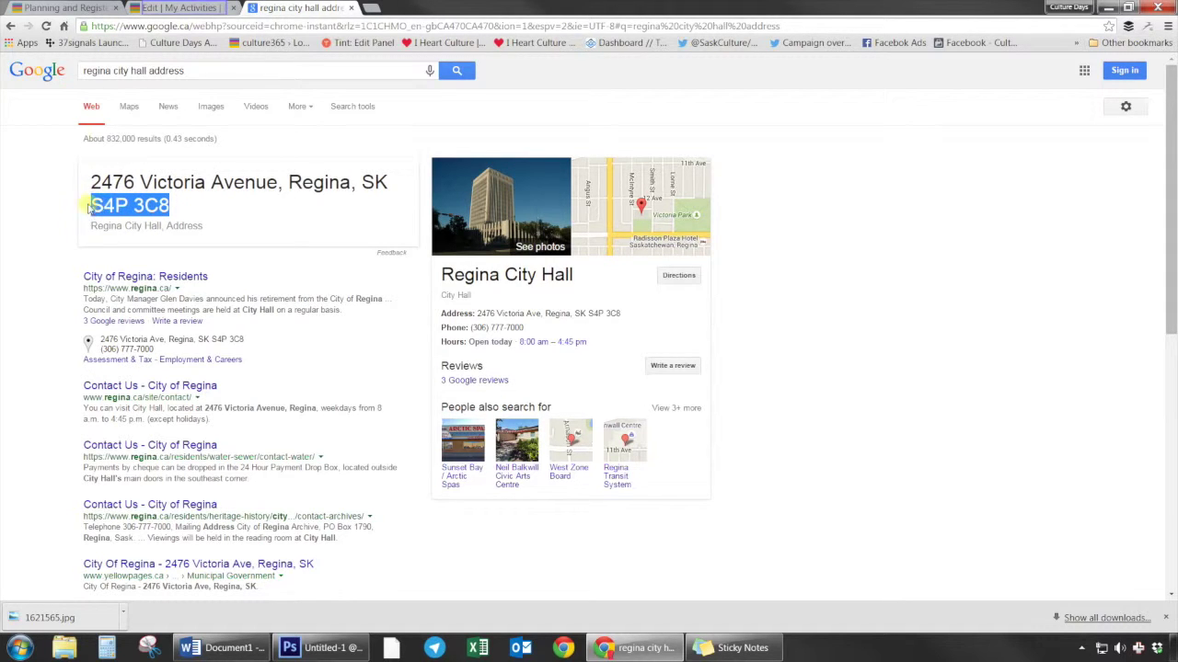
pyautogui.click(153, 9)
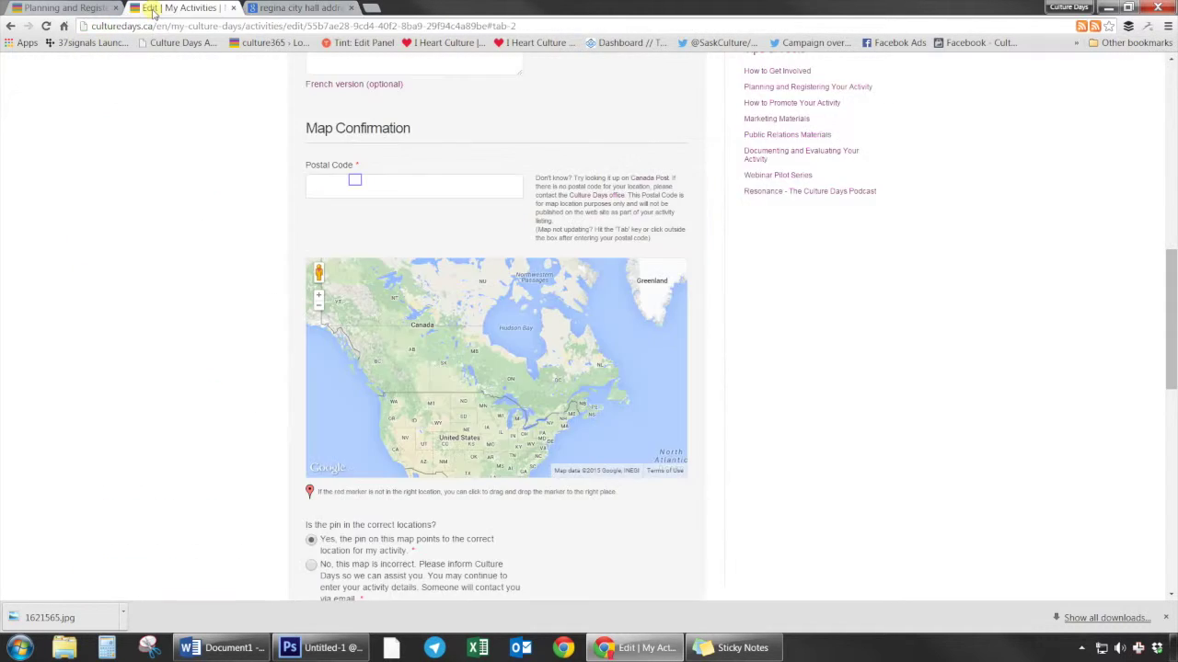
pyautogui.click(356, 181)
pyautogui.hotkey('ctrl', 'v')
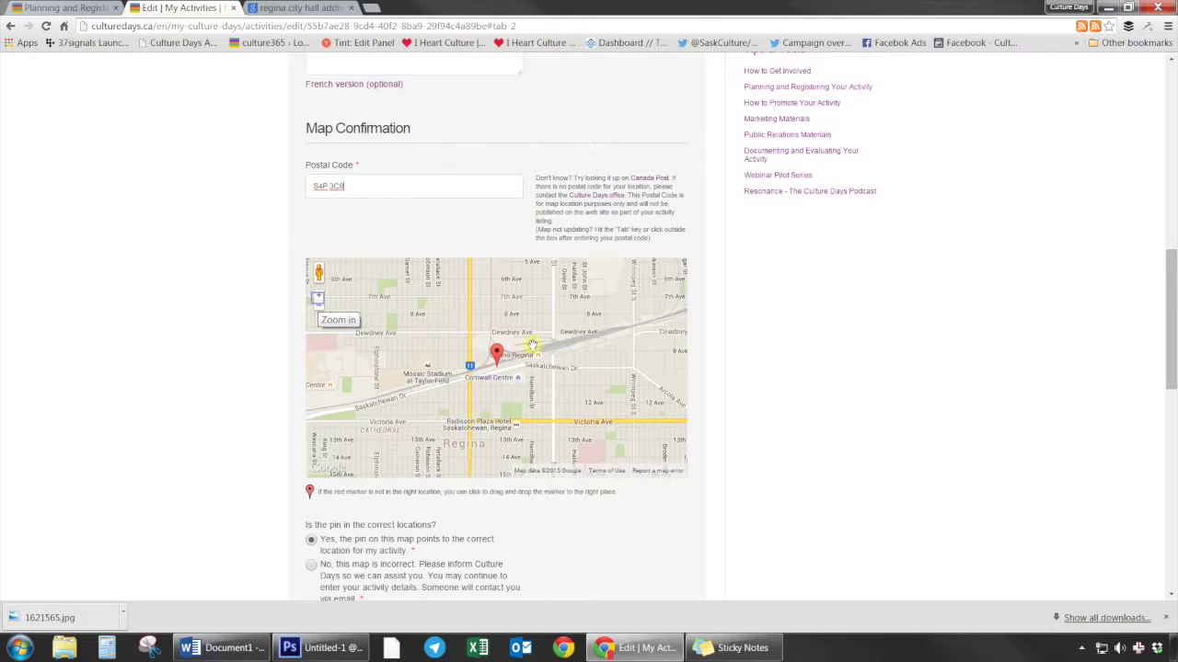
# Move the red location marker on the map to Regina City Hall, between 12 Ave and Victoria Ave.
pyautogui.click(317, 300)
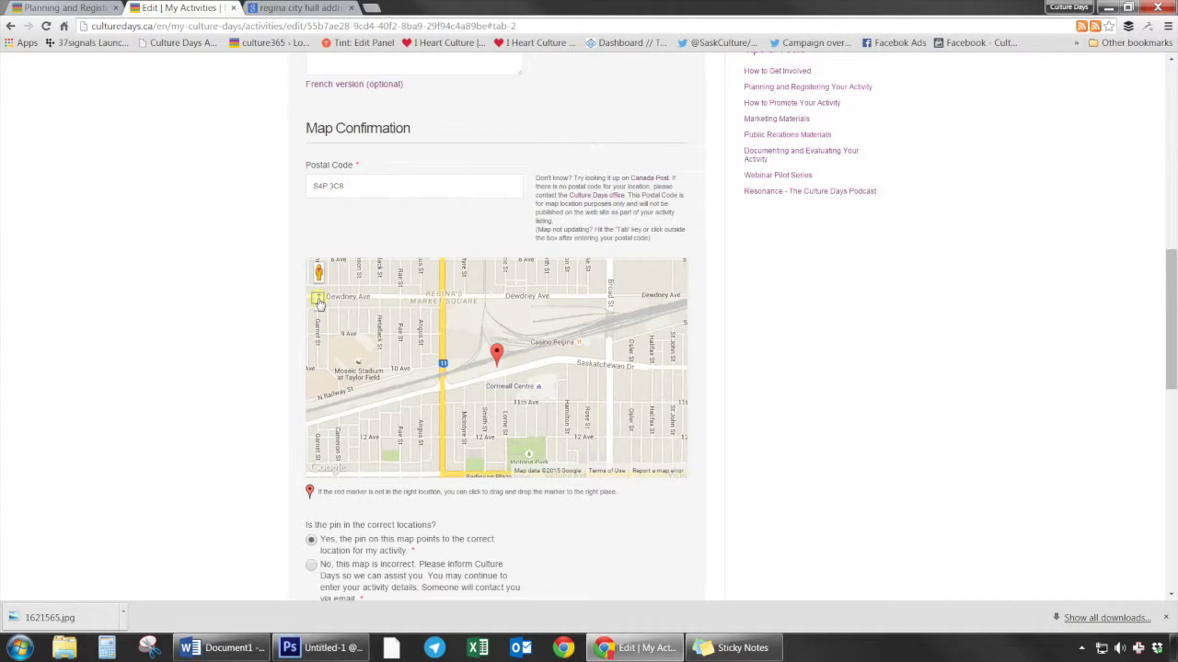
pyautogui.click(317, 300)
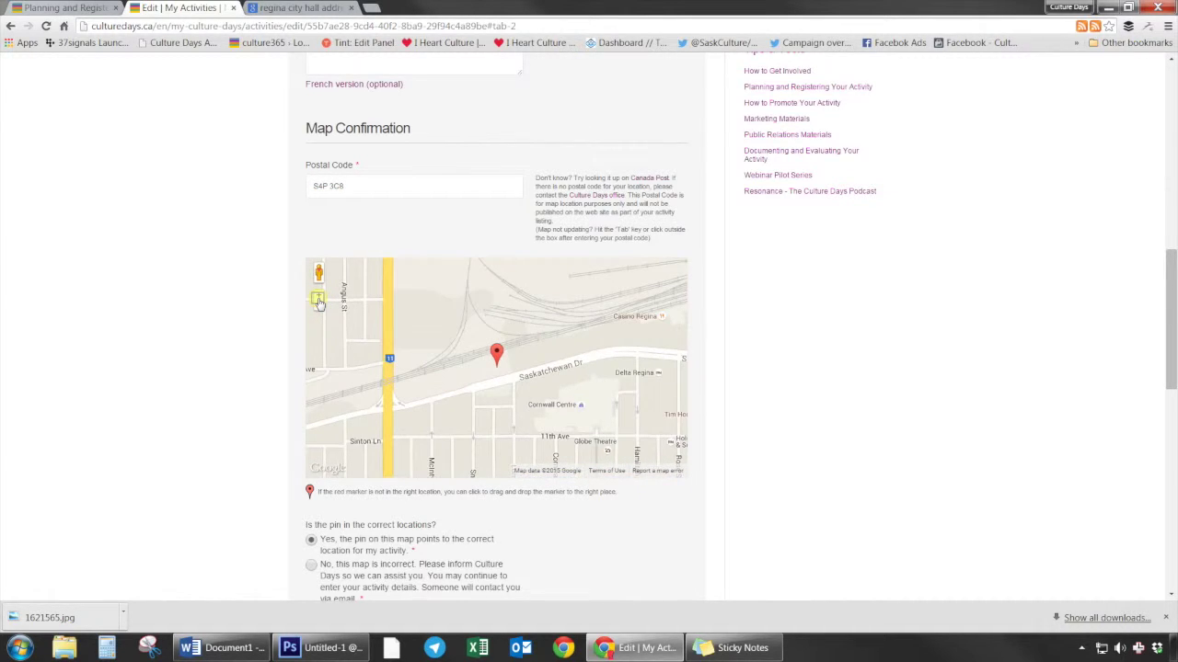
pyautogui.click(318, 300)
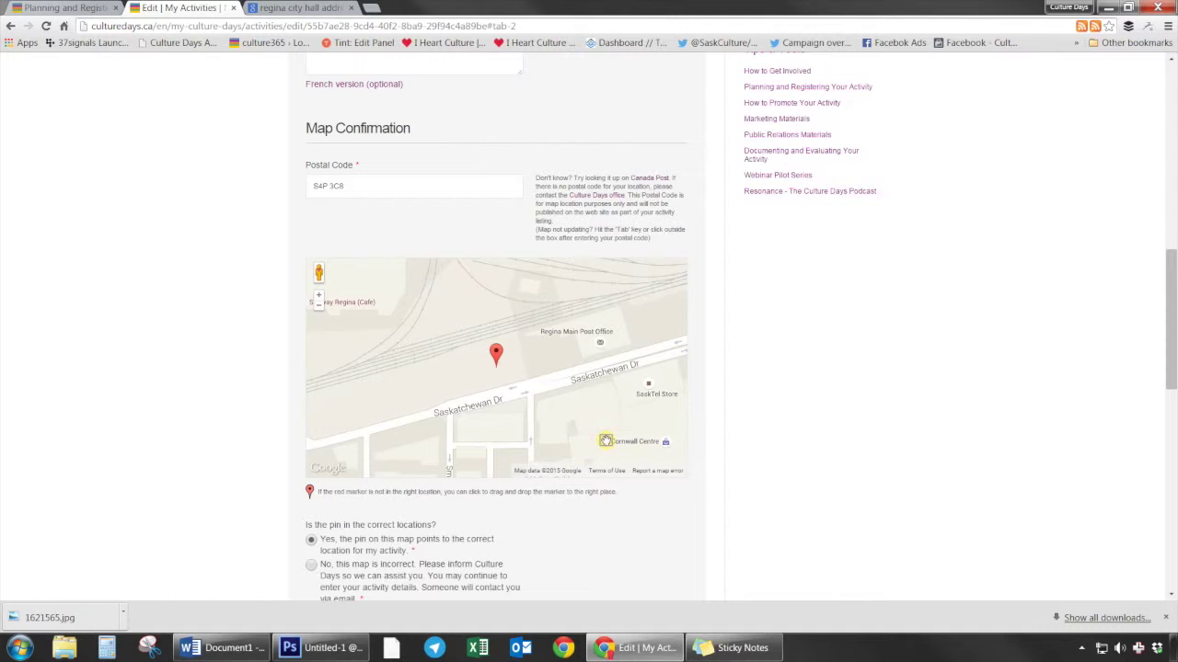
pyautogui.moveTo(605, 441); pyautogui.dragTo(591, 292)
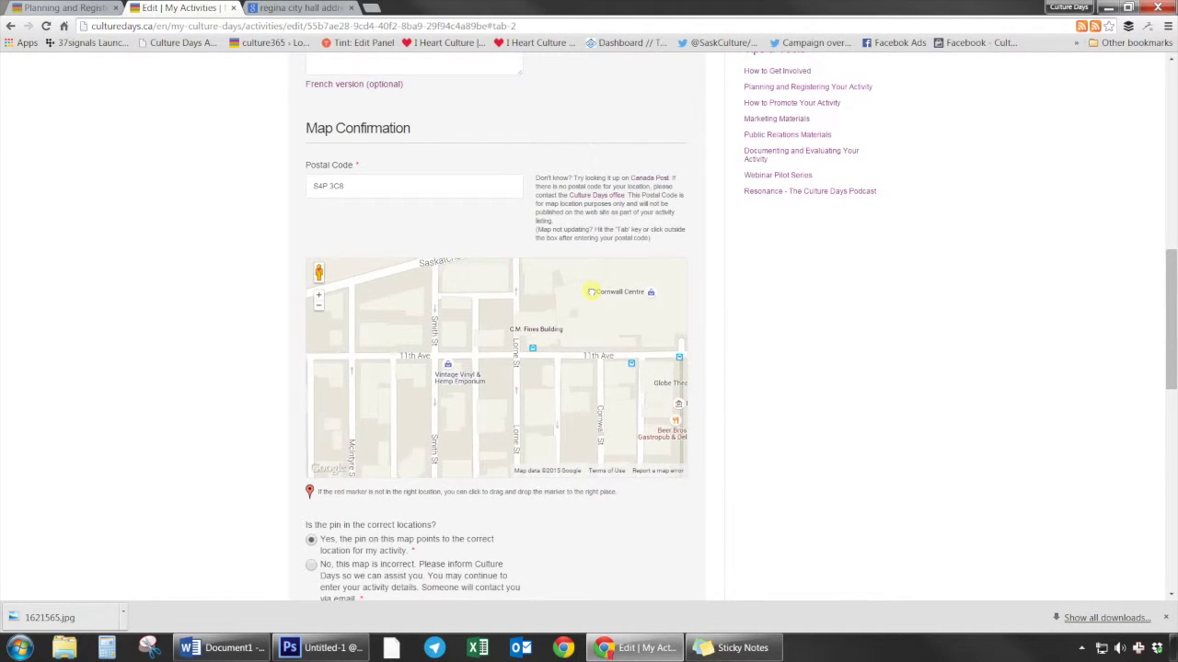
pyautogui.click(319, 307)
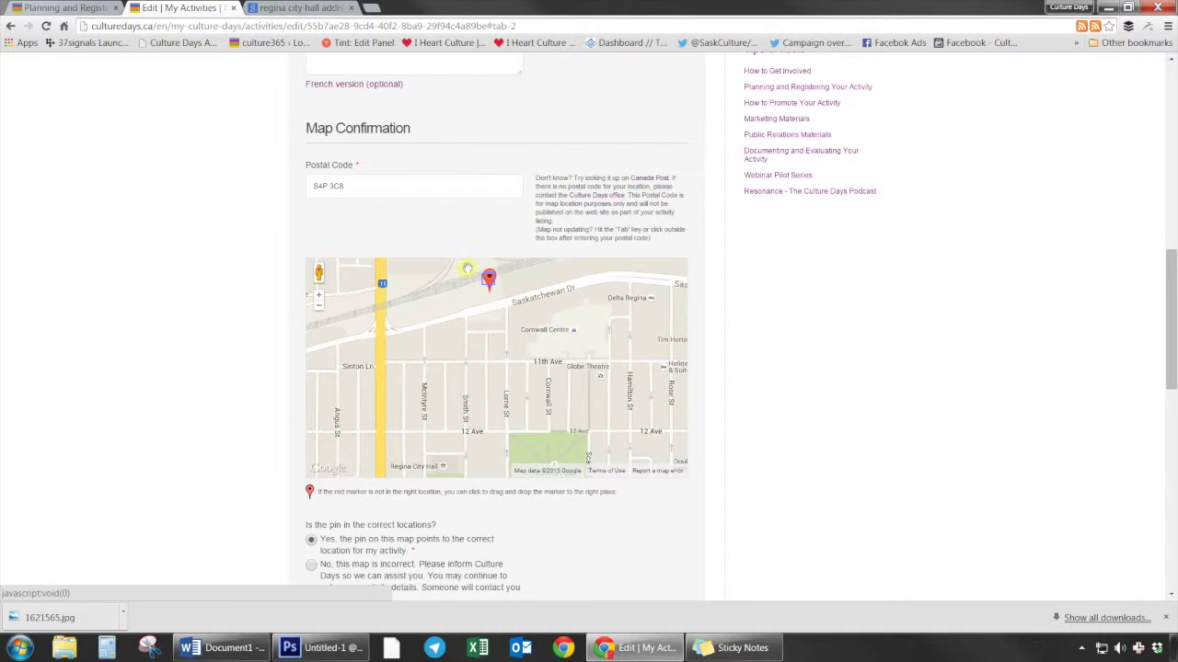
pyautogui.moveTo(488, 278)
pyautogui.mouseDown()
pyautogui.moveTo(495, 297)
pyautogui.moveTo(446, 450)
pyautogui.moveTo(460, 436)
pyautogui.moveTo(443, 385)
pyautogui.mouseUp()
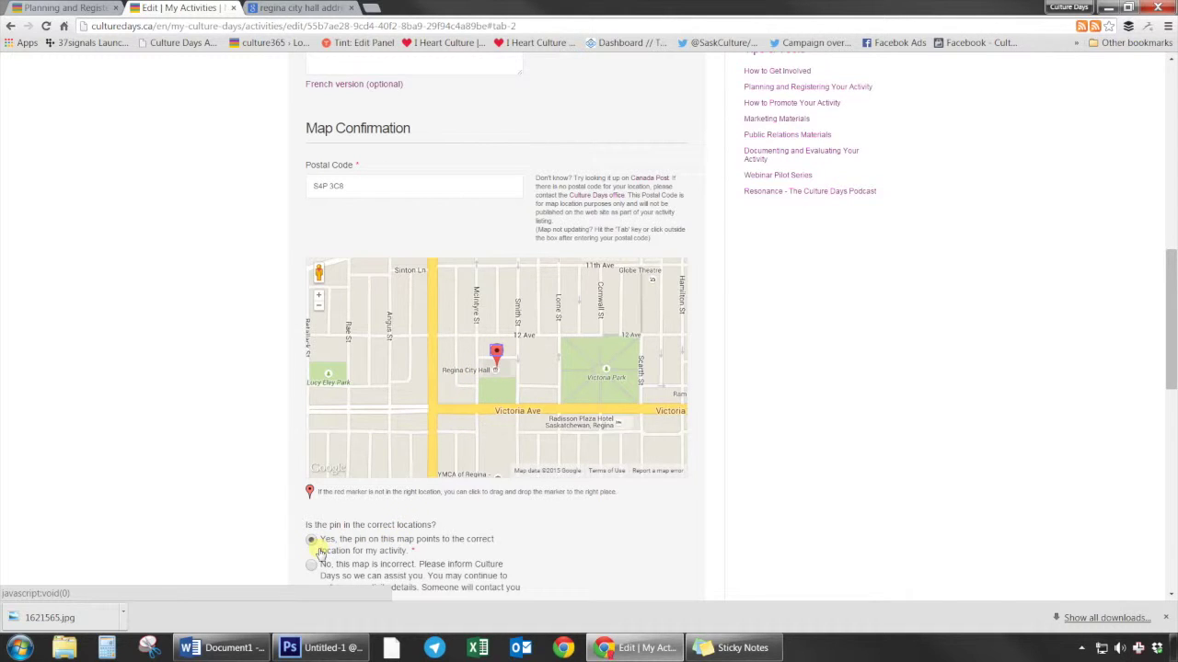
# Confirm that the map pin points to the correct location for the activity and proceed to the Categorization section.
pyautogui.scroll(-1, 321, 550)
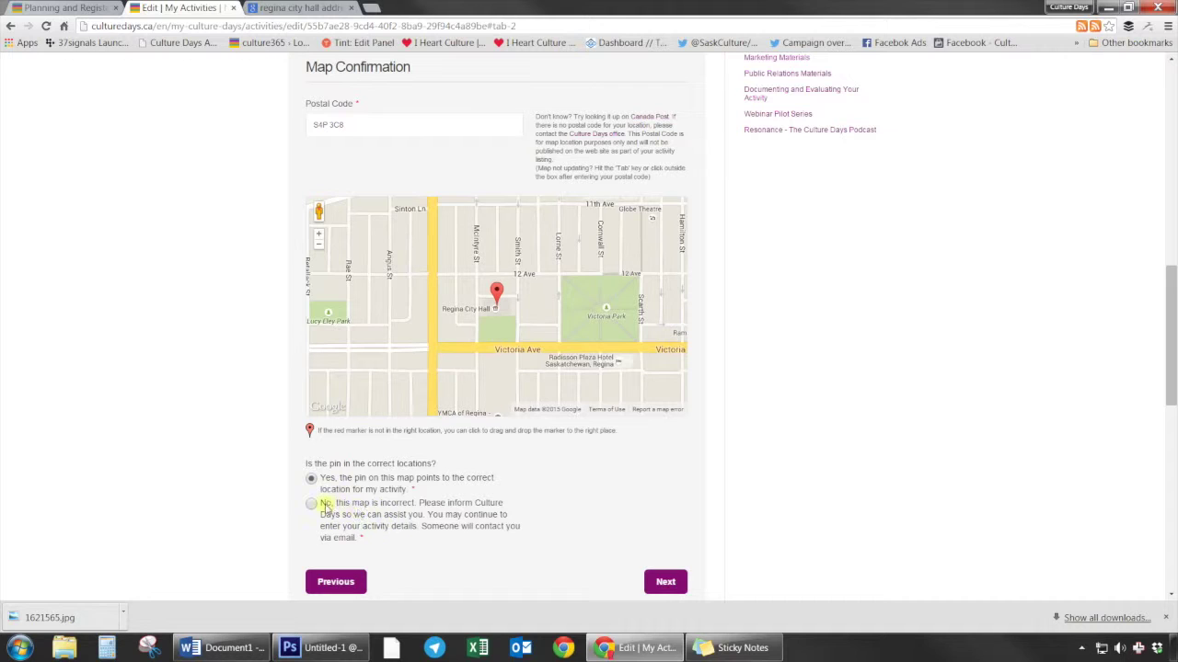
pyautogui.click(312, 505)
pyautogui.click(314, 479)
pyautogui.click(311, 480)
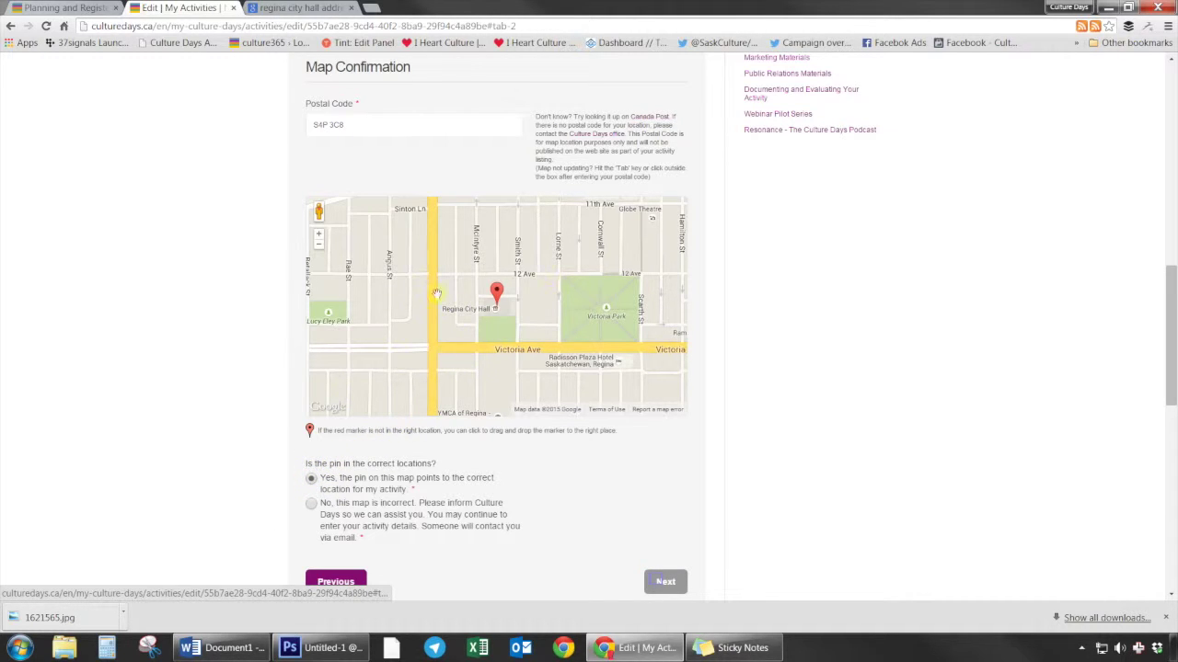
pyautogui.click(659, 583)
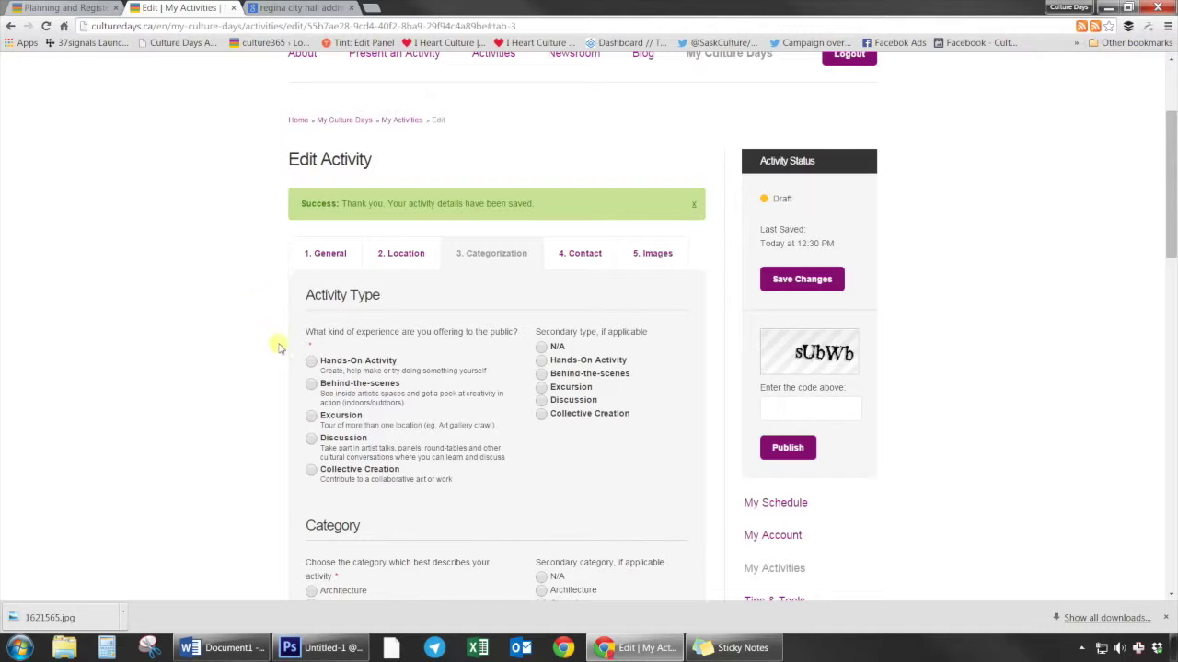
# Set the activity type to Hands-On Activity and the category to Multi/Interdisciplinary, with N/A for both secondary choices.
pyautogui.click(311, 361)
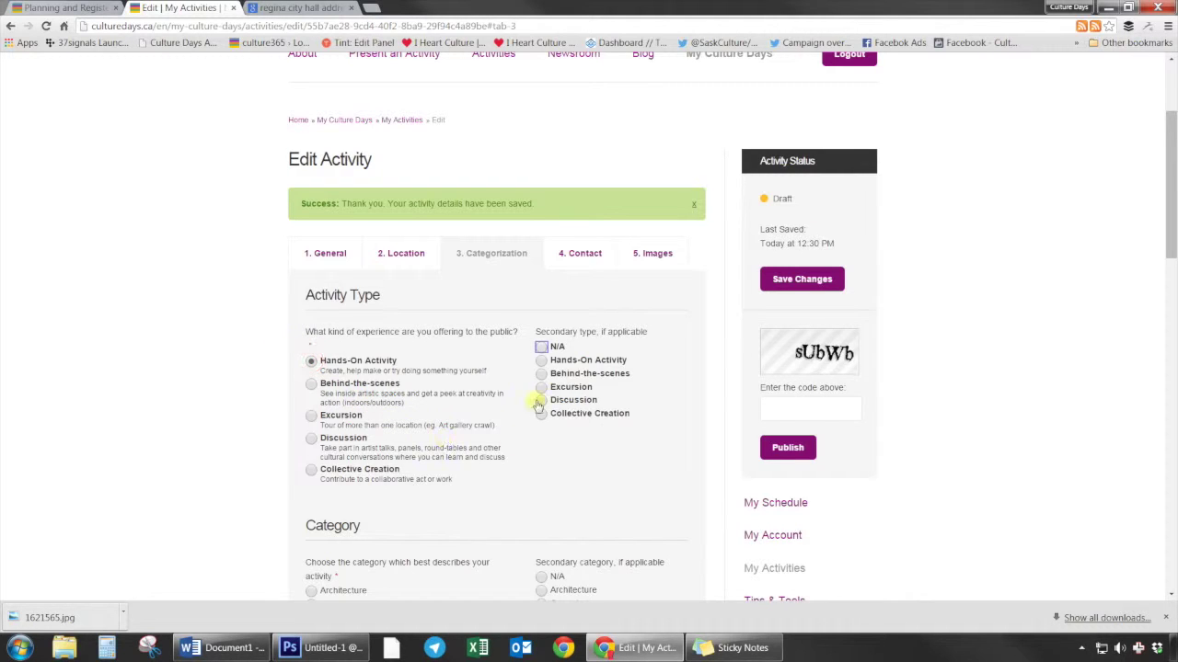
pyautogui.click(541, 347)
pyautogui.scroll(-3, 450, 450)
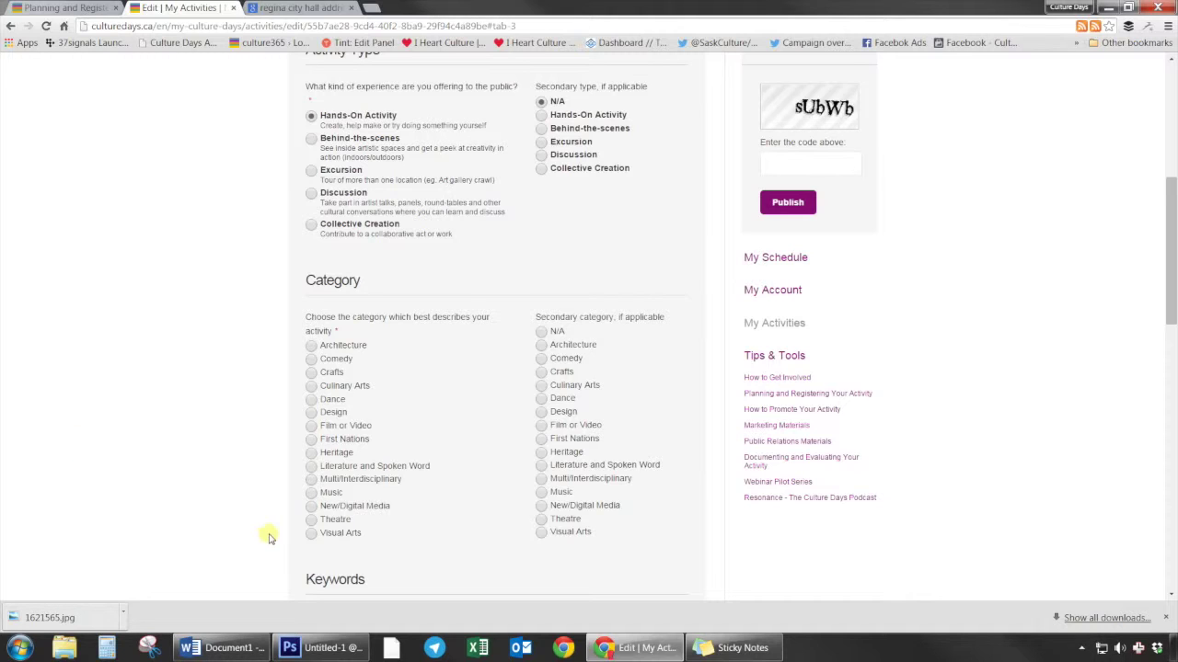
pyautogui.click(312, 482)
pyautogui.click(543, 333)
# Select the keywords Family Friendly, All Ages, Arts and Craft, Outdoors and Adults, and enter "launch, flag raising" as additional keywords.
pyautogui.scroll(-3, 460, 468)
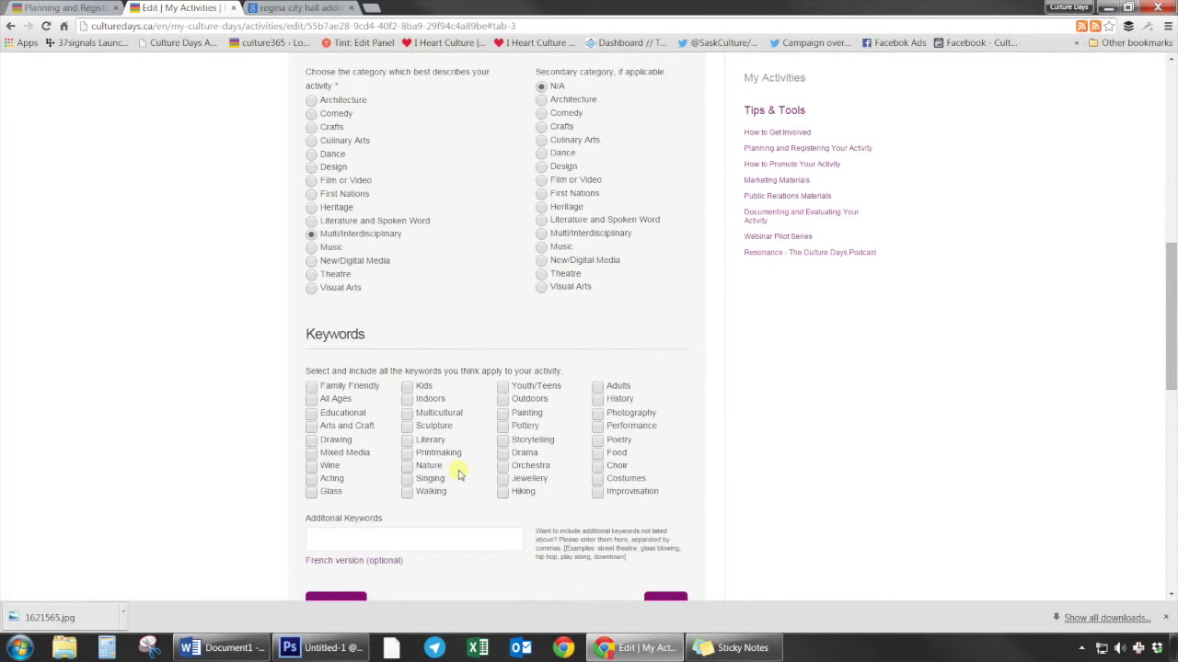
pyautogui.click(311, 386)
pyautogui.click(312, 401)
pyautogui.click(311, 427)
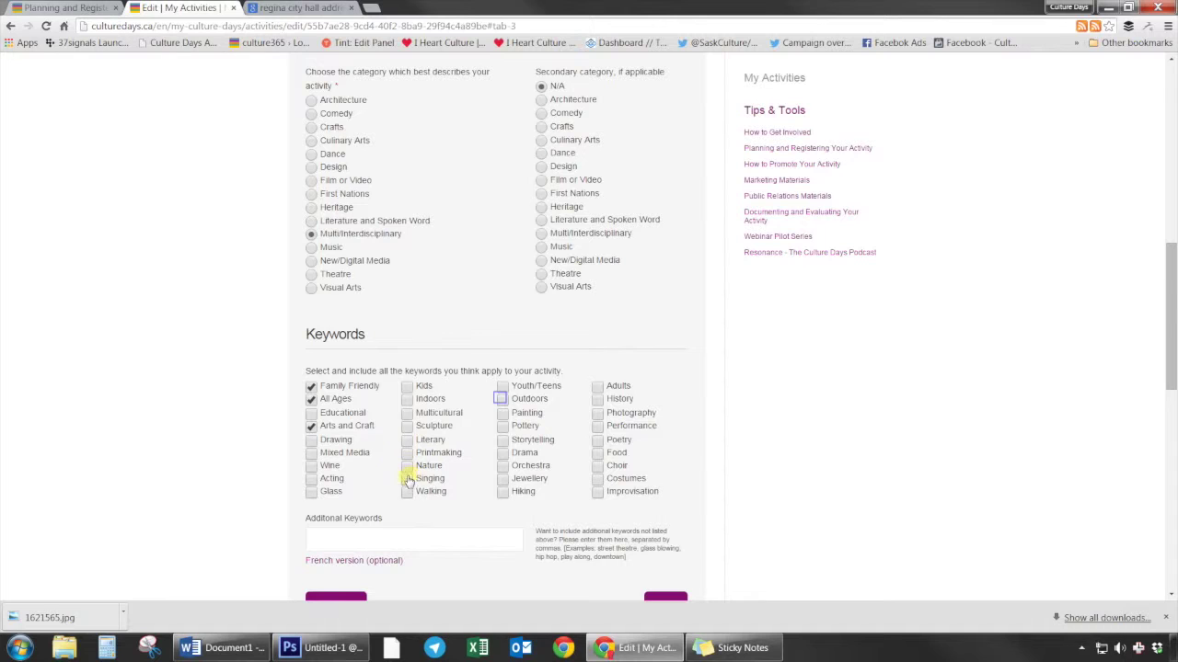
pyautogui.click(502, 399)
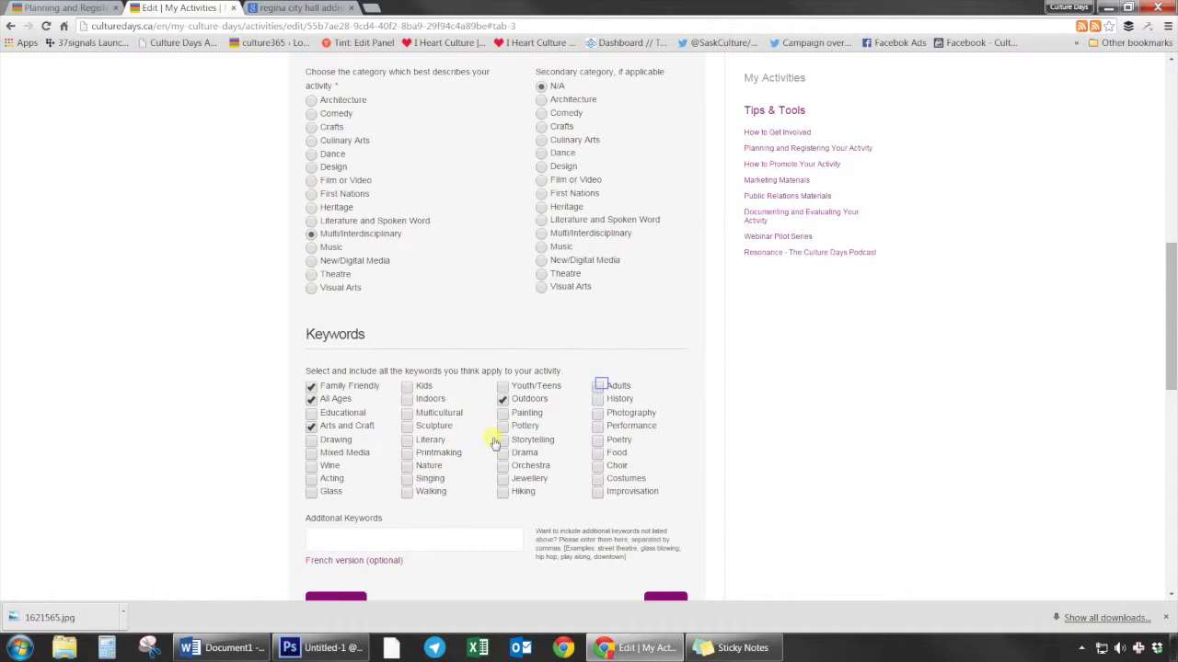
pyautogui.click(600, 387)
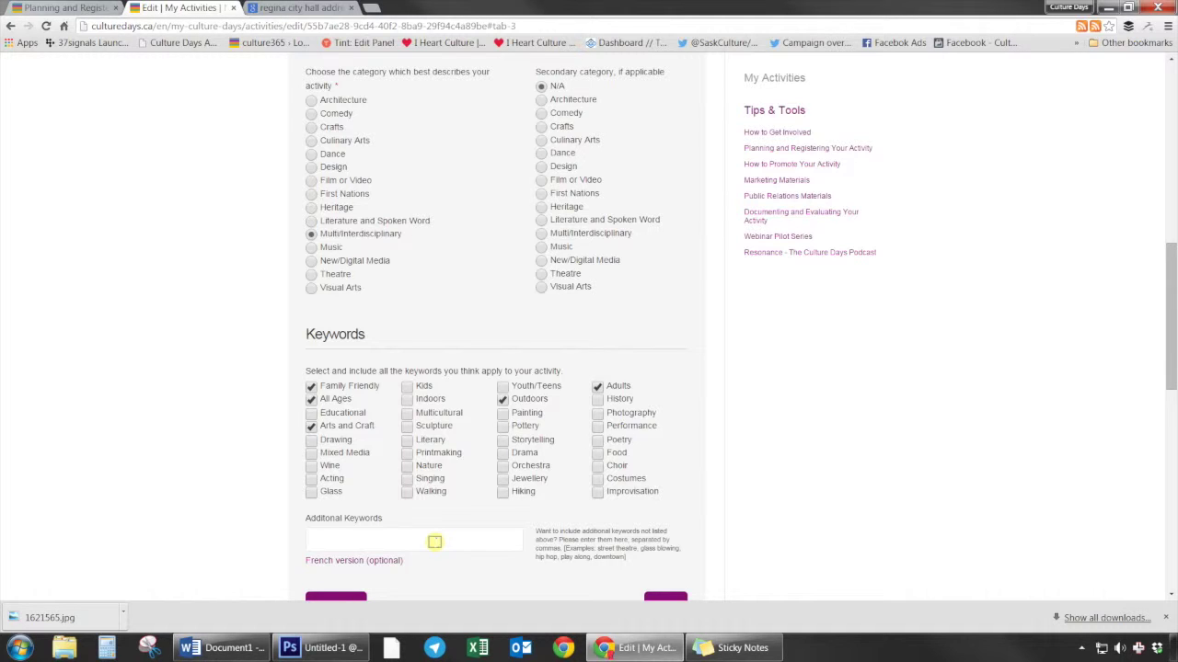
pyautogui.write('launch, flag raising')
# Save the changes to the draft activity and proceed from Categorization to the Contact section.
pyautogui.scroll(-1, 447, 540)
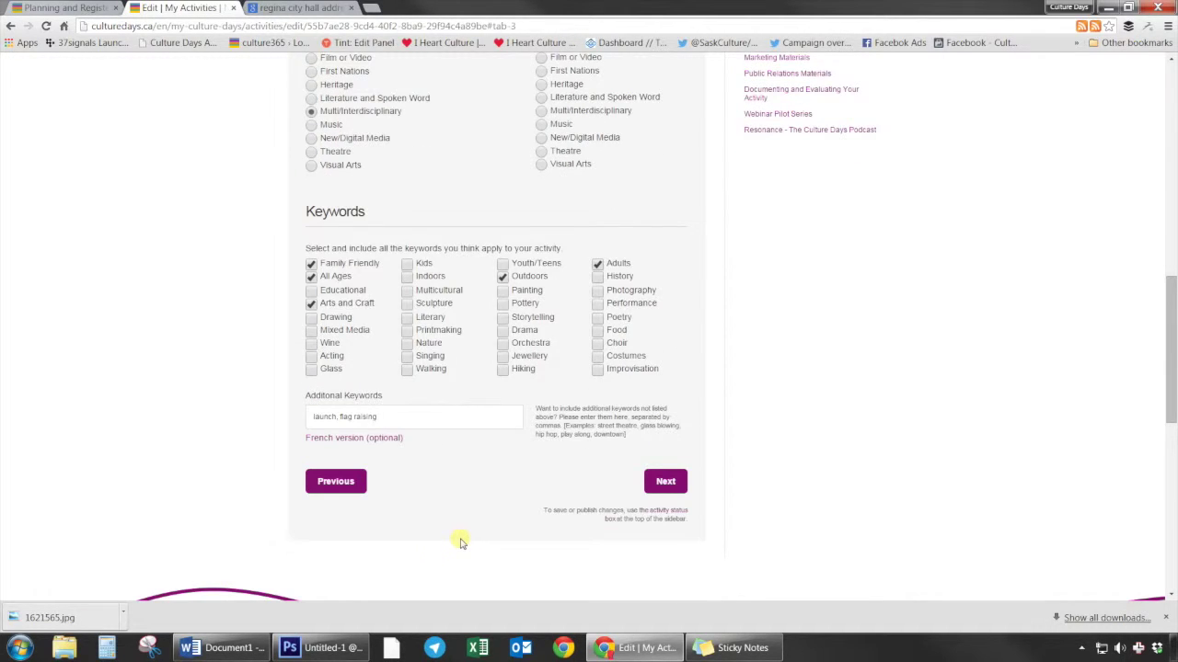
pyautogui.scroll(7, 460, 543)
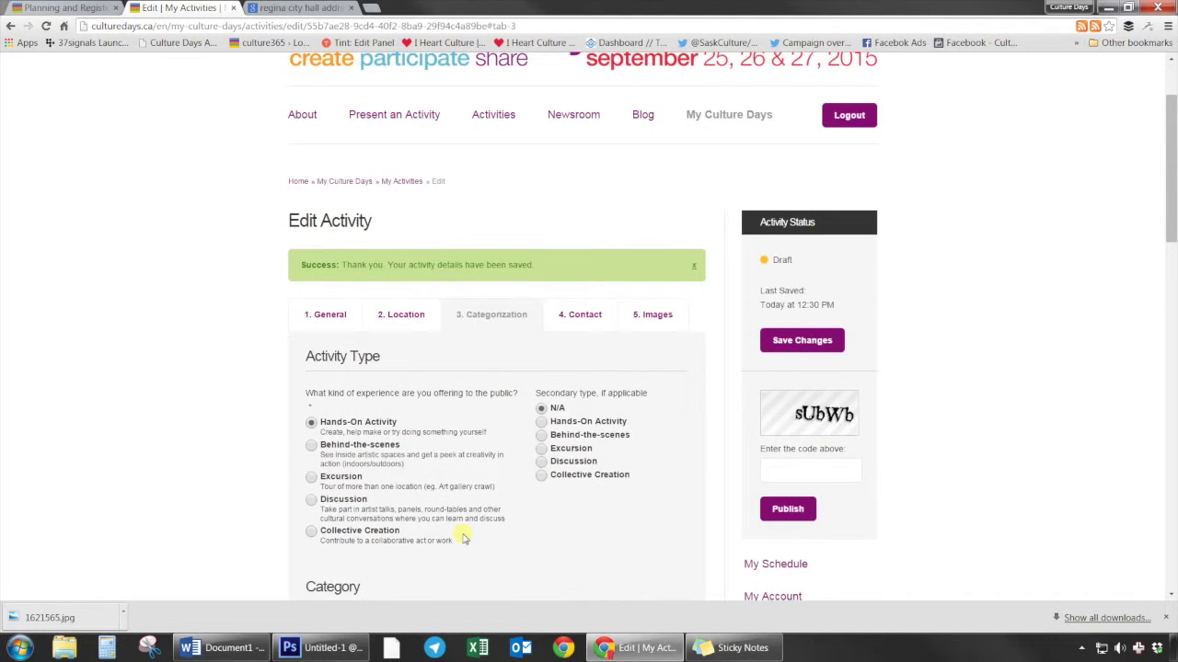
pyautogui.scroll(-1, 465, 538)
pyautogui.click(784, 220)
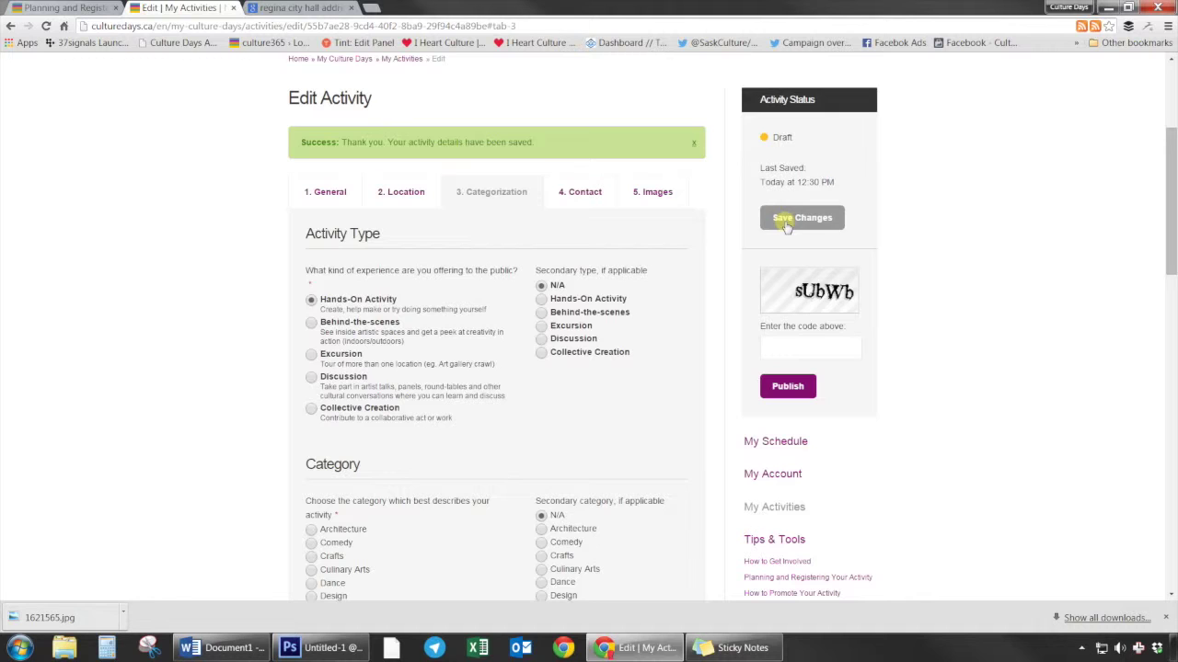
pyautogui.scroll(-7, 814, 424)
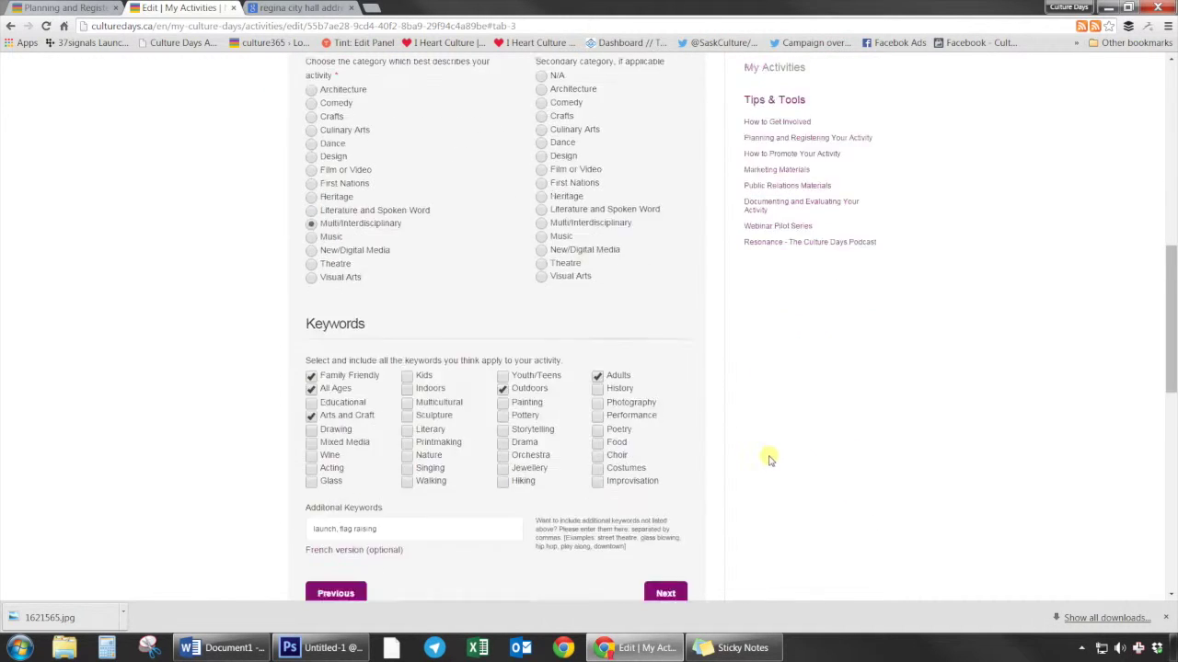
pyautogui.click(666, 471)
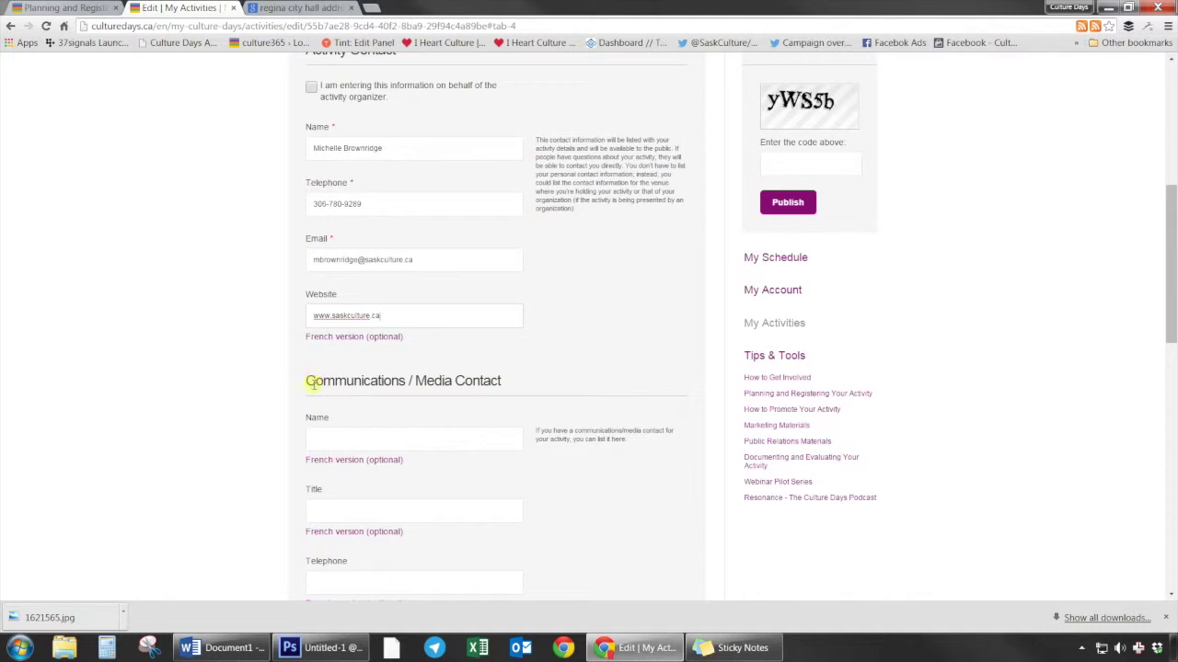
# Fill in the communications/media contact's name, telephone, e-mail and the title "Communications Coordinator", and proceed to the Images section.
pyautogui.scroll(-1, 506, 445)
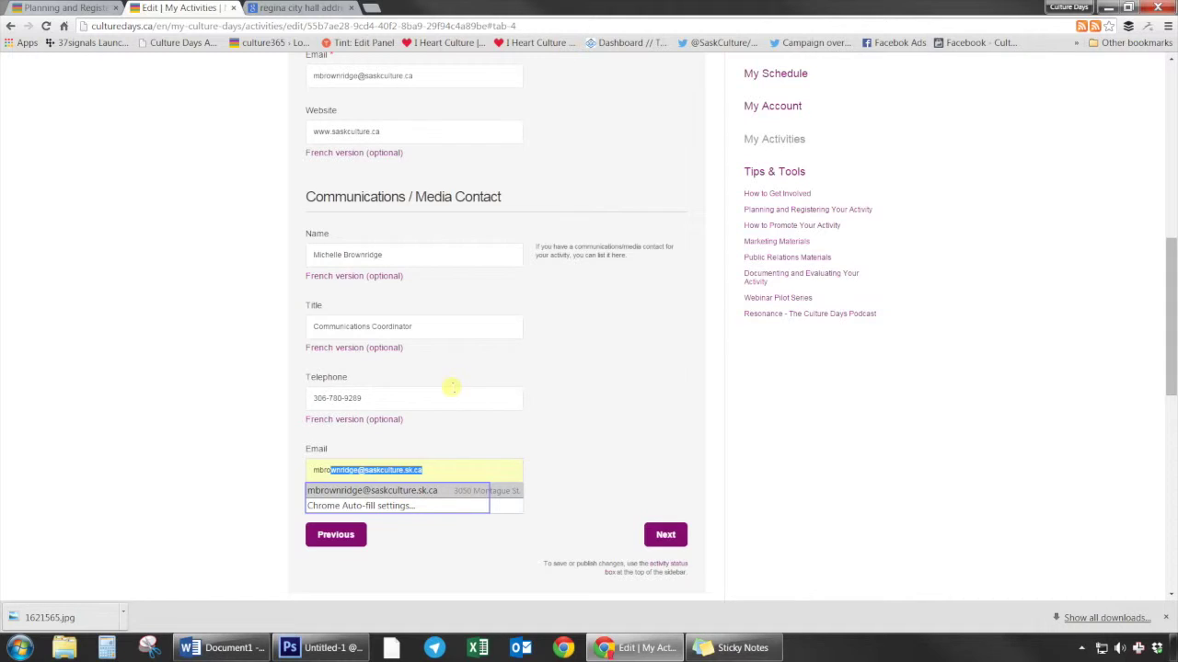
pyautogui.press('Tab')
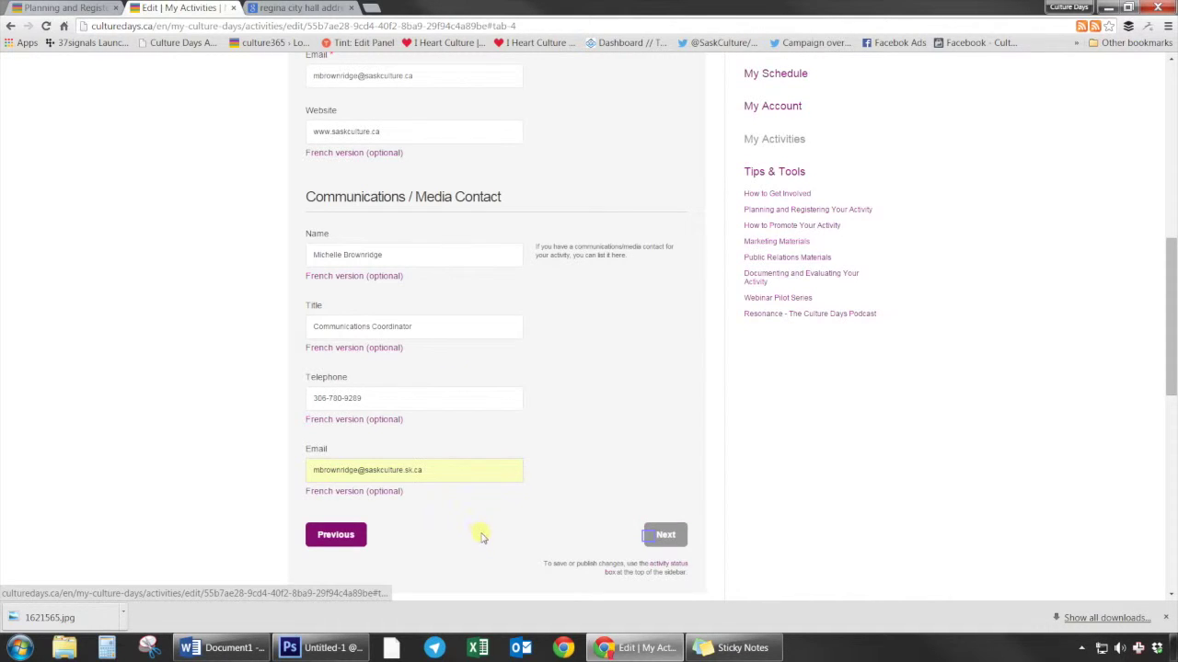
pyautogui.click(664, 535)
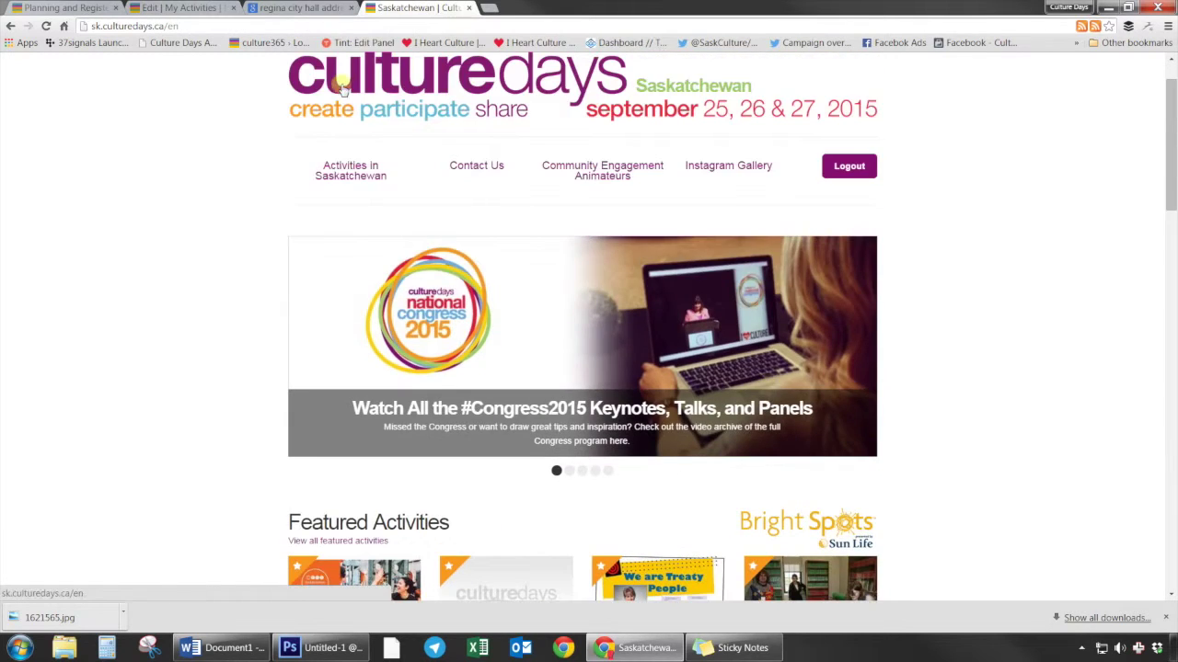
# Open the list of all activities registered in Saskatchewan on the Saskatchewan Culture Days site.
pyautogui.moveTo(376, 171)
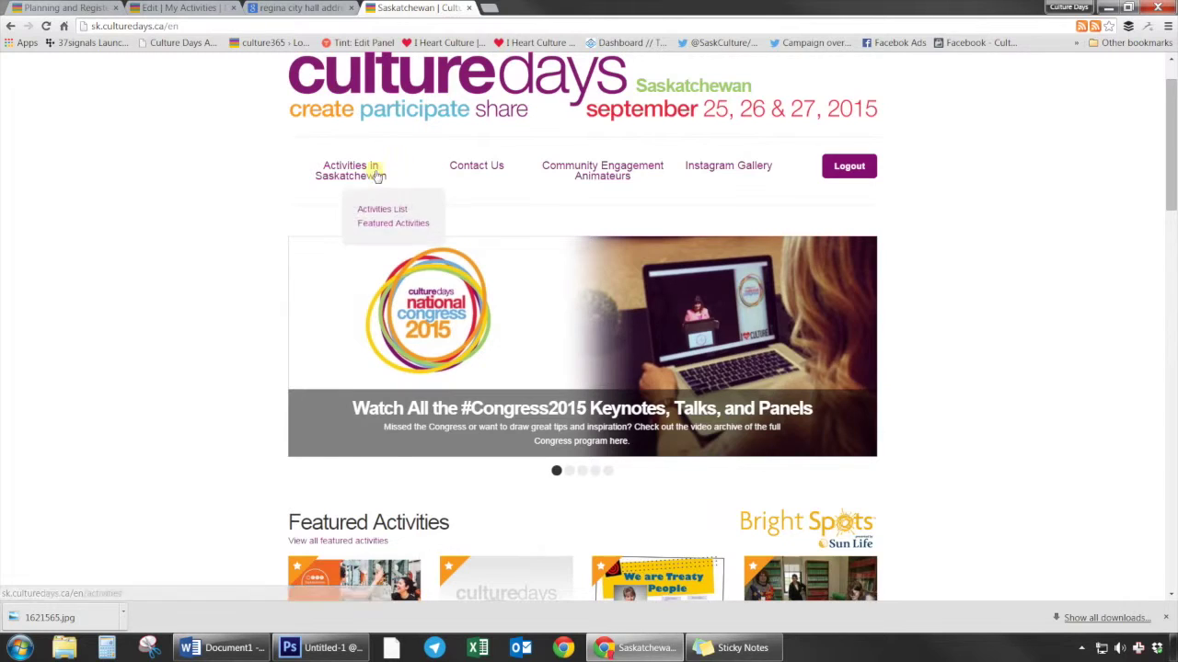
pyautogui.click(379, 205)
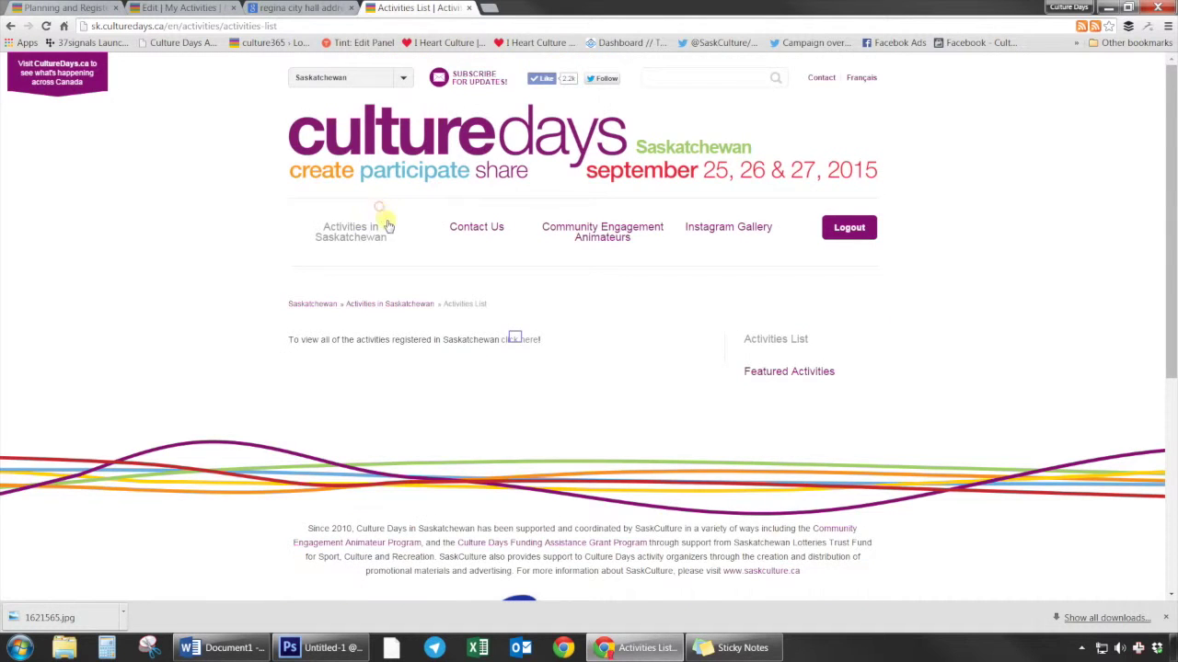
pyautogui.click(516, 340)
# Browse the grid of Saskatchewan activities, comparing listings that have their own image with those showing the default placeholder.
pyautogui.scroll(-2, 516, 340)
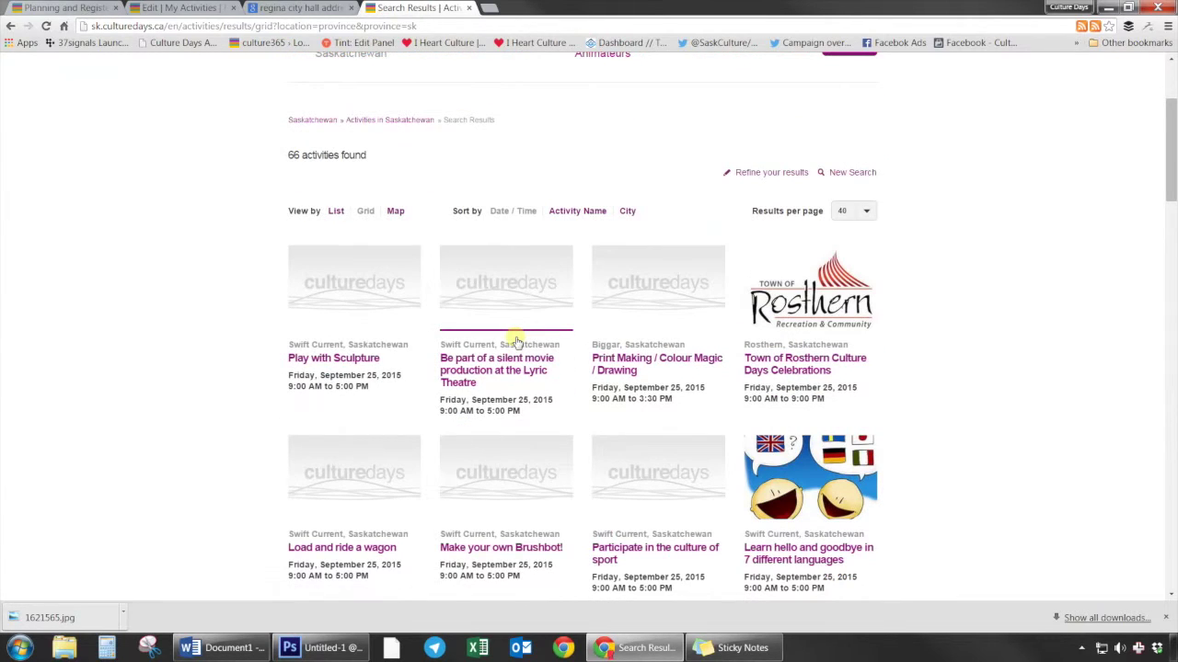
pyautogui.scroll(-1, 517, 341)
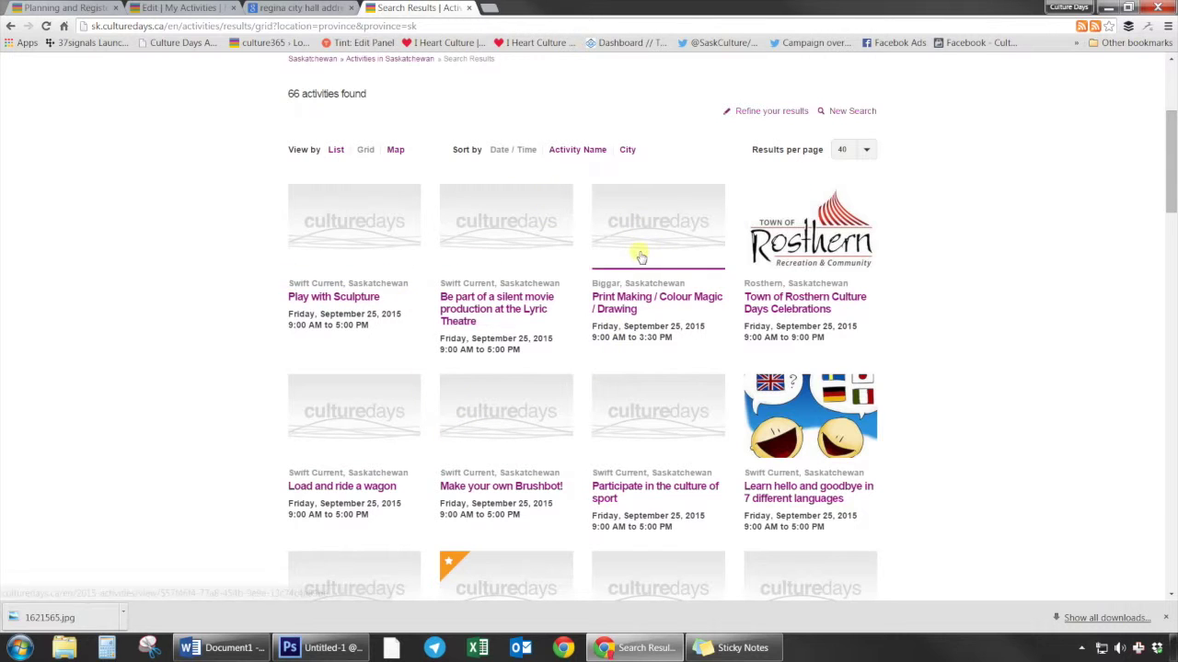
pyautogui.scroll(-2, 804, 462)
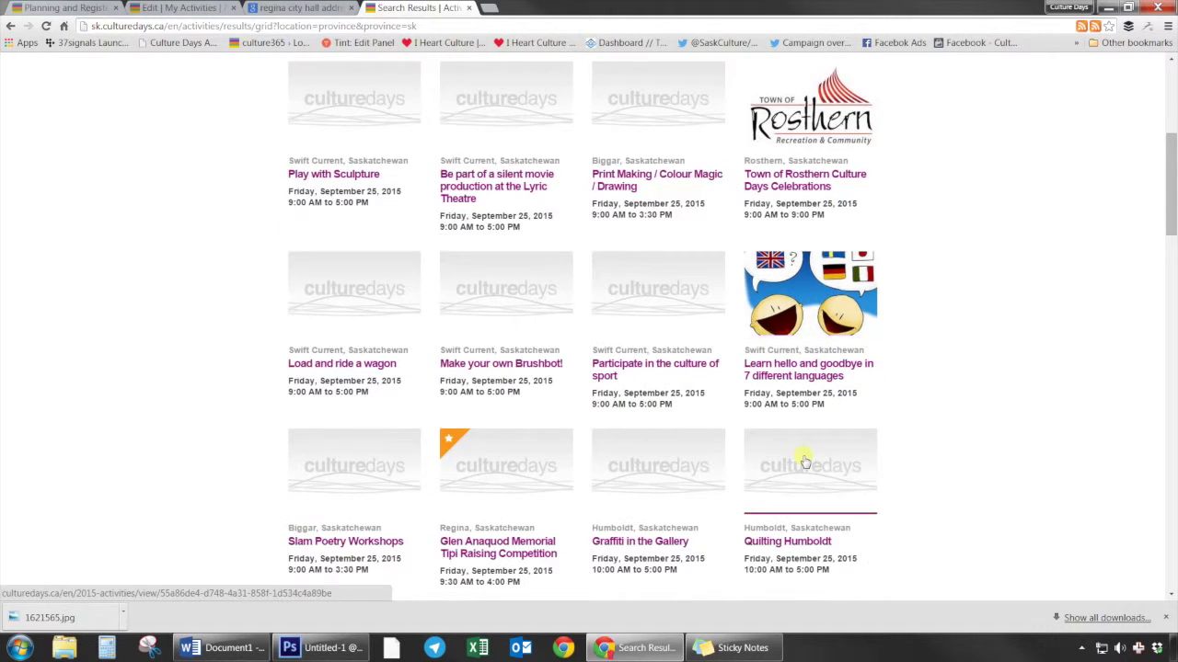
pyautogui.scroll(1, 804, 462)
pyautogui.scroll(-5, 817, 420)
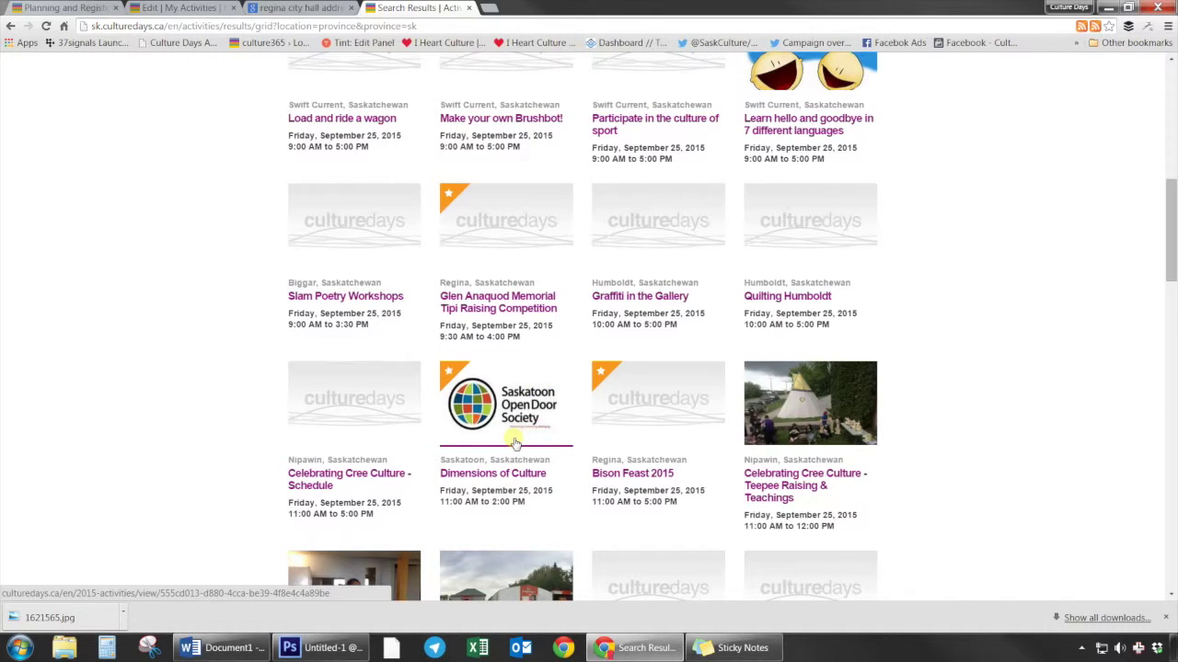
pyautogui.scroll(-1, 516, 443)
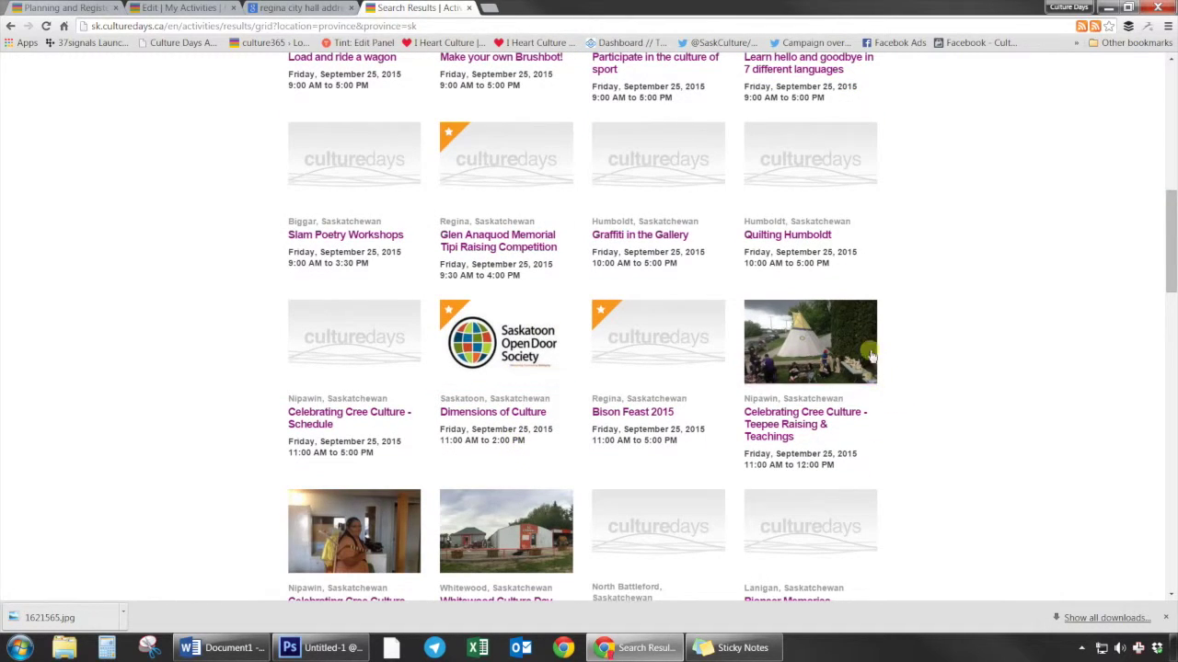
pyautogui.scroll(-1, 741, 398)
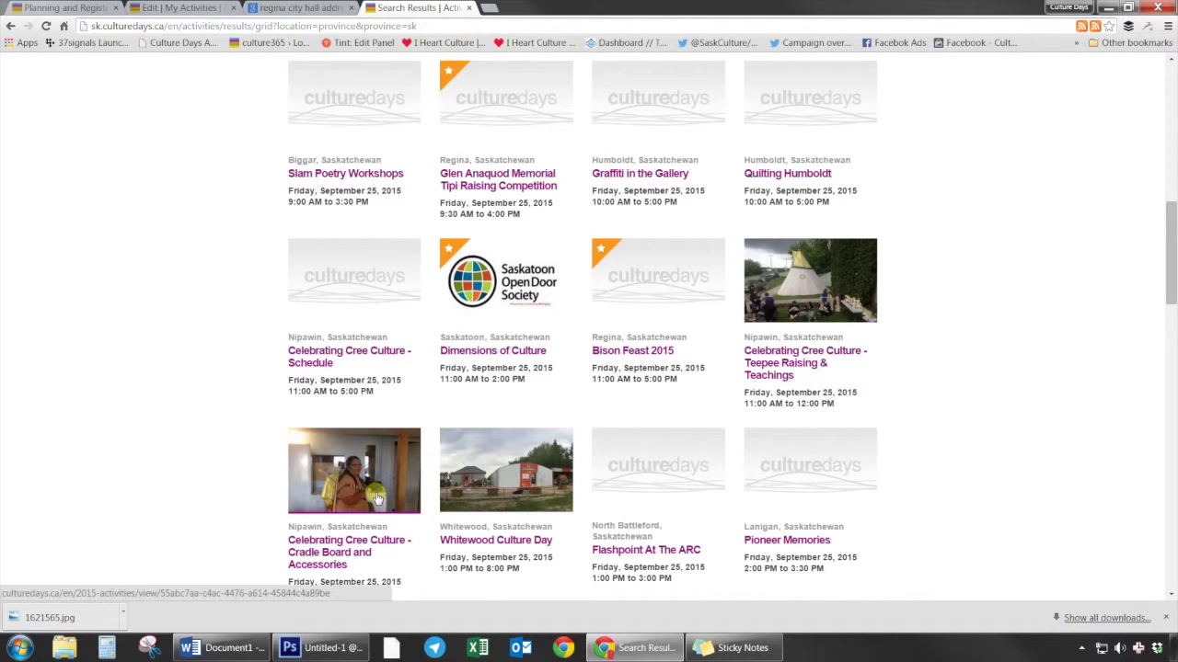
pyautogui.scroll(-10, 377, 497)
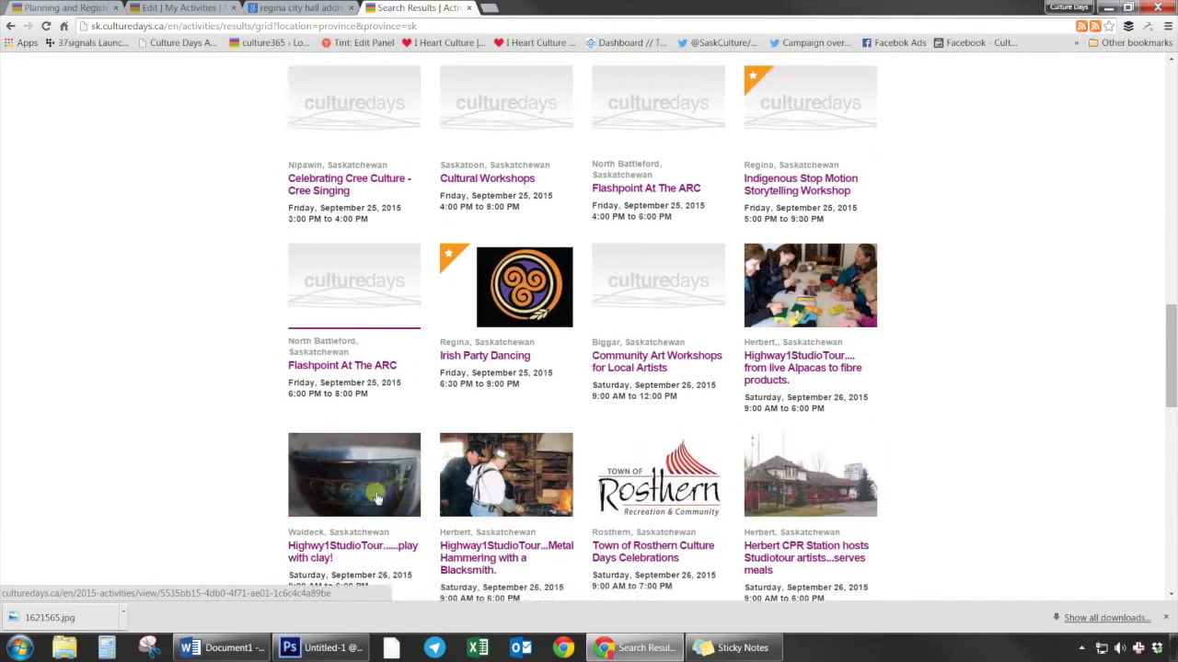
pyautogui.scroll(-2, 376, 498)
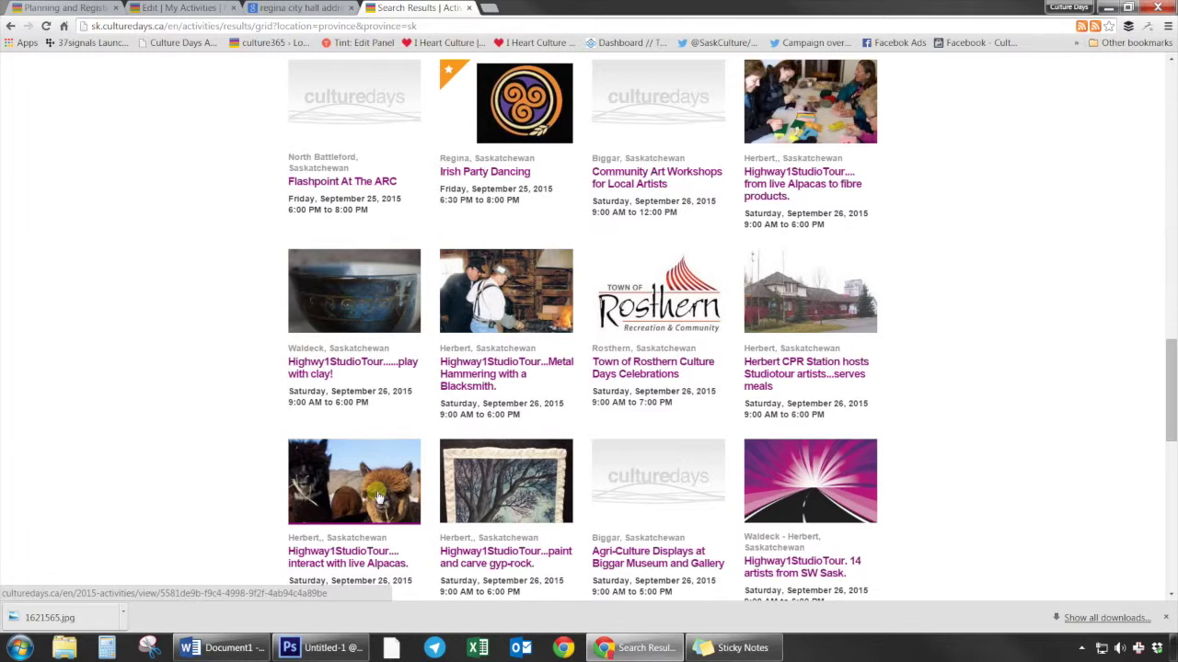
pyautogui.scroll(7, 377, 497)
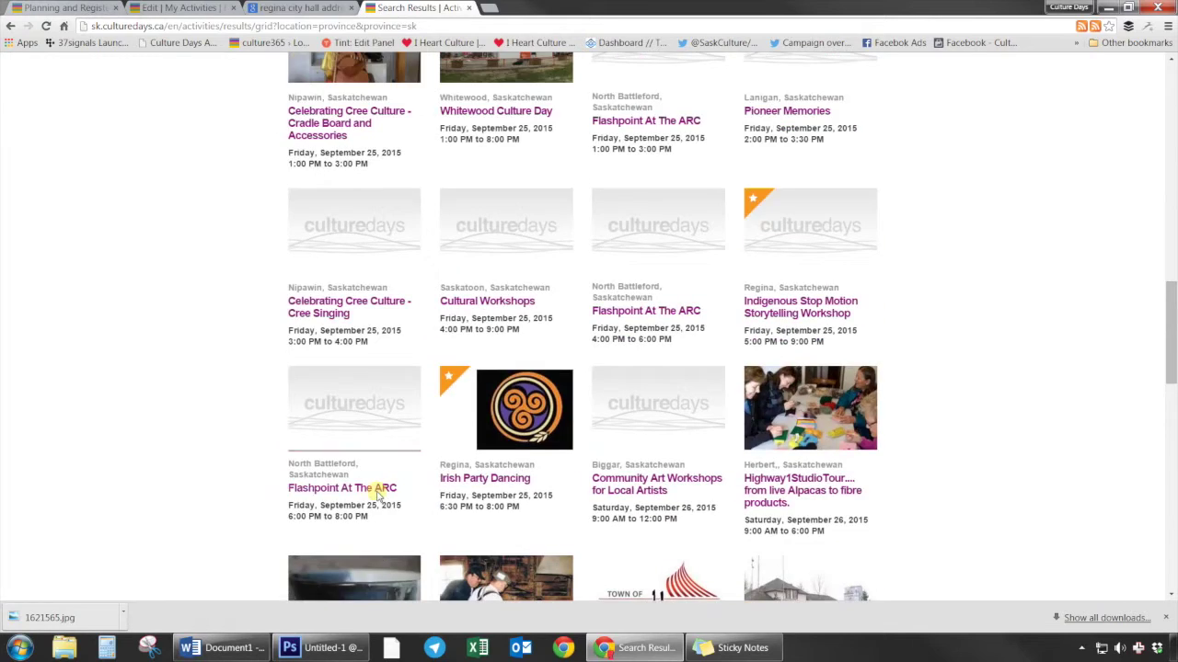
pyautogui.scroll(7, 377, 497)
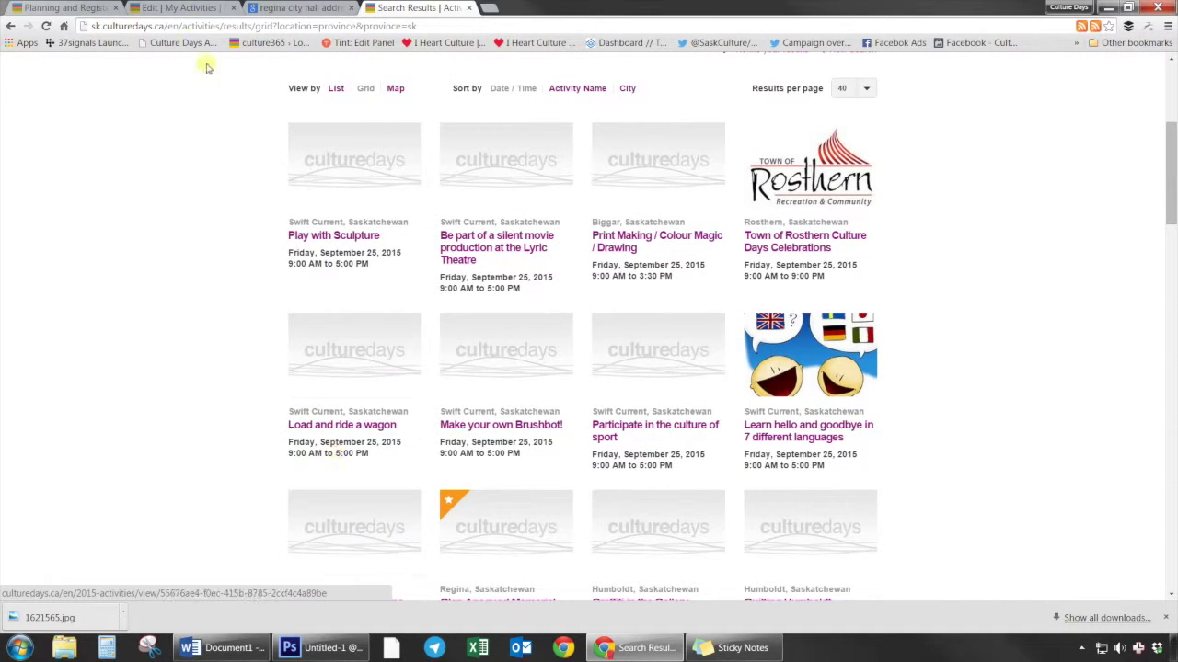
# Return to the activity being edited, add "Regina Culture Days Launch Image.jpg" from the Desktop as its main image and save the image.
pyautogui.click(187, 8)
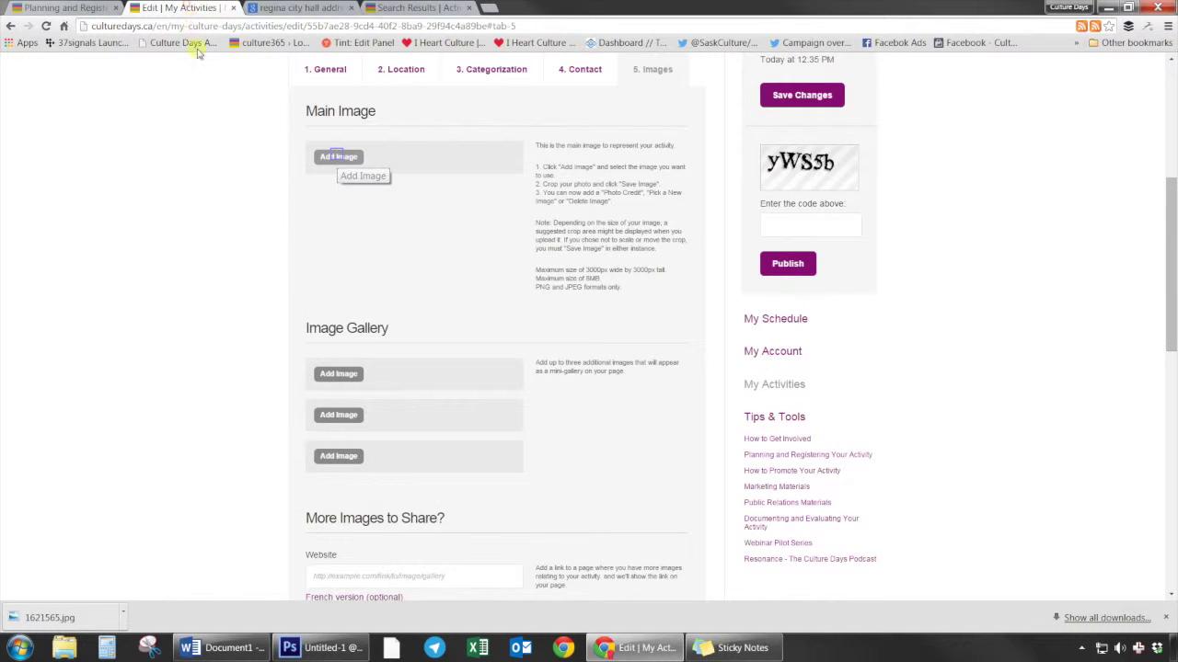
pyautogui.click(338, 158)
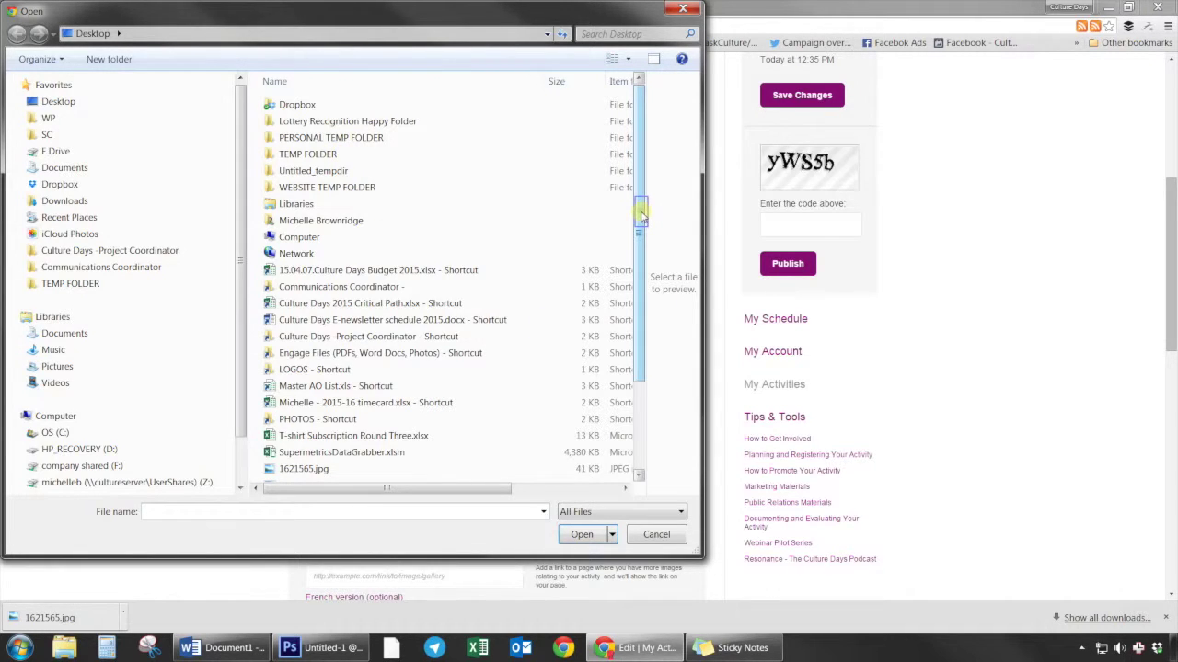
pyautogui.moveTo(641, 216); pyautogui.dragTo(641, 273)
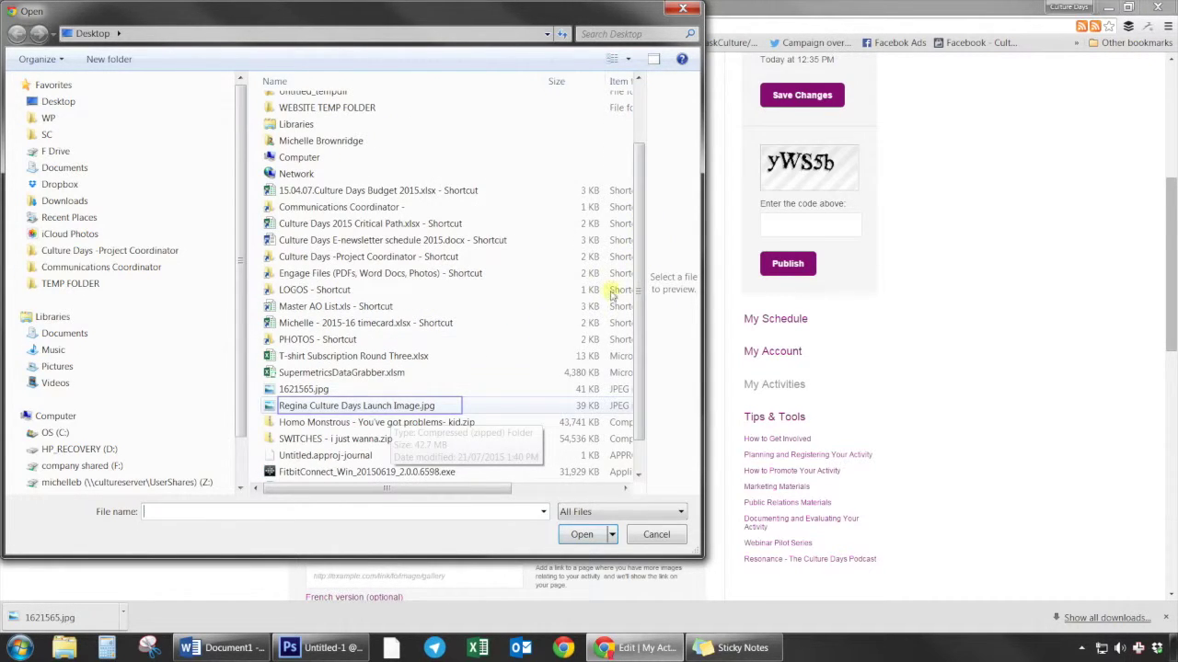
pyautogui.click(393, 407)
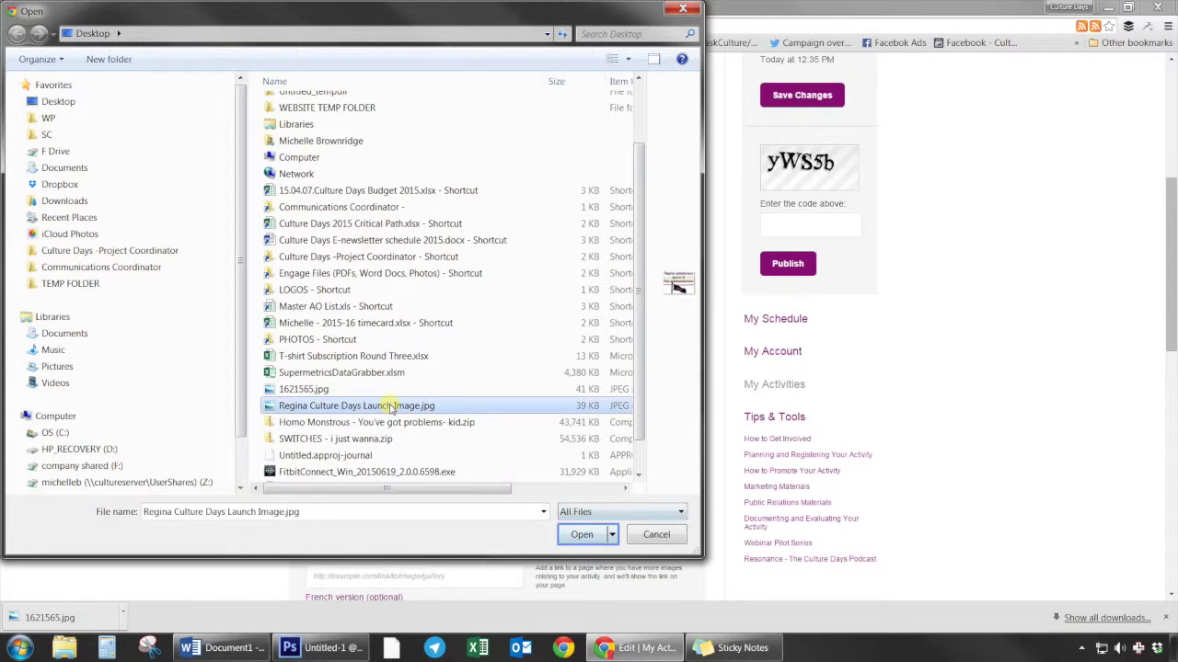
pyautogui.click(579, 533)
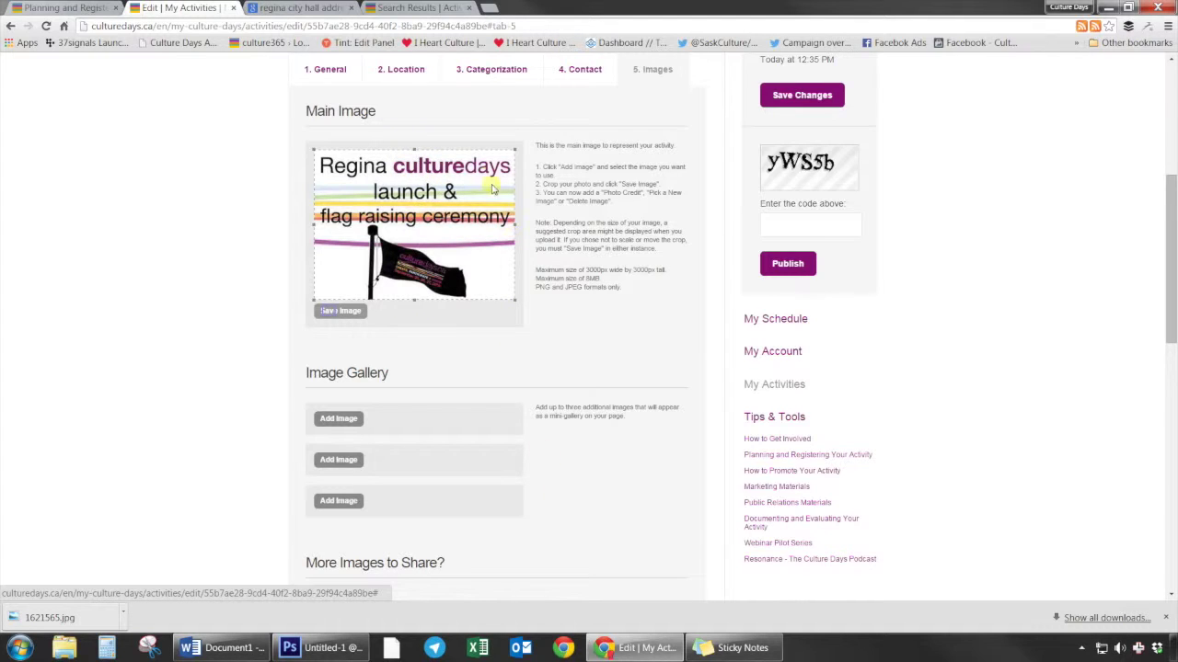
pyautogui.click(331, 311)
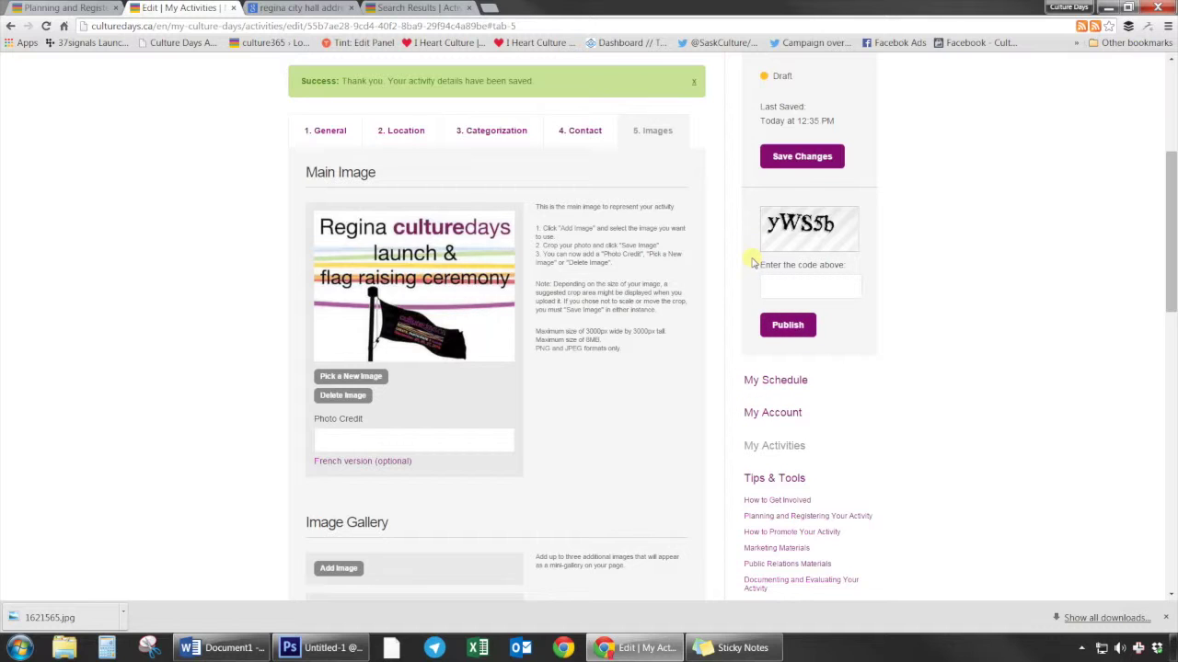
# Save the changes made to the draft activity from its Activity Status section.
pyautogui.scroll(1, 781, 274)
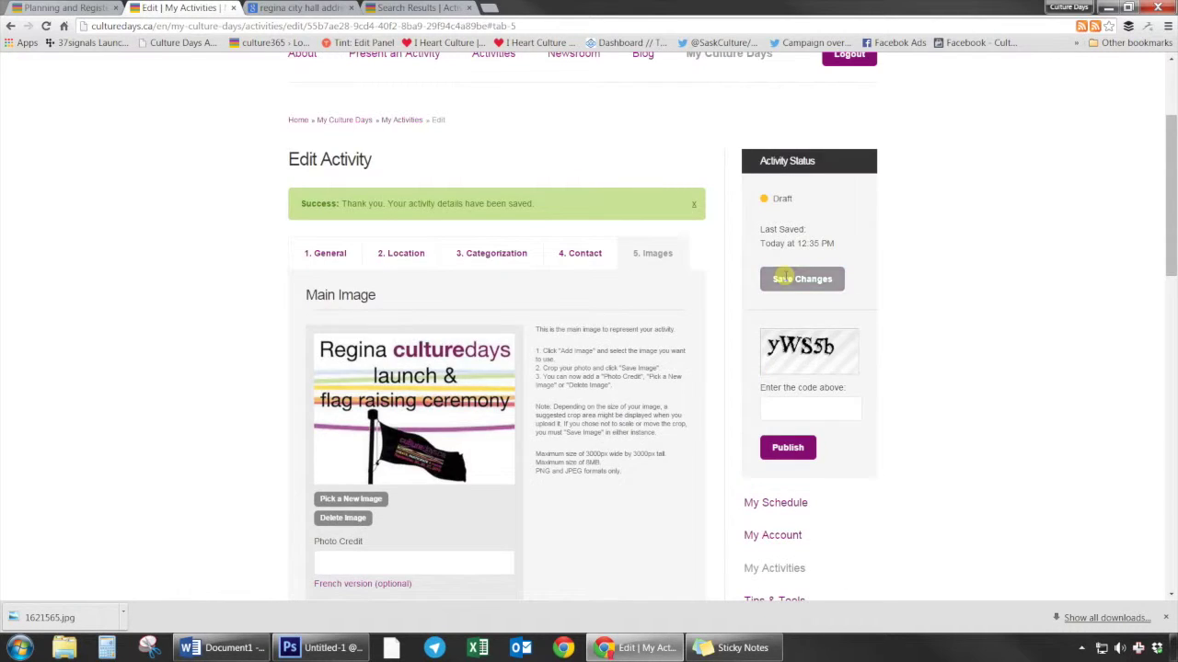
pyautogui.click(781, 278)
pyautogui.scroll(-1, 782, 273)
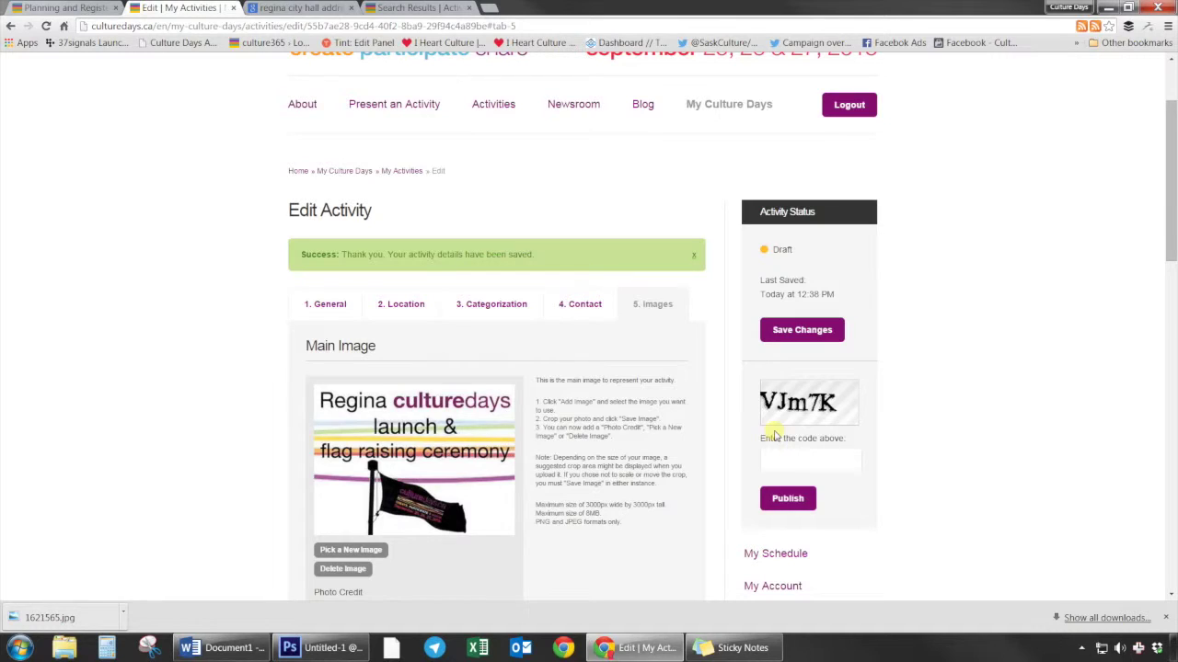
# Enter the displayed verification code and publish the activity.
pyautogui.click(774, 457)
pyautogui.write('VJm7K')
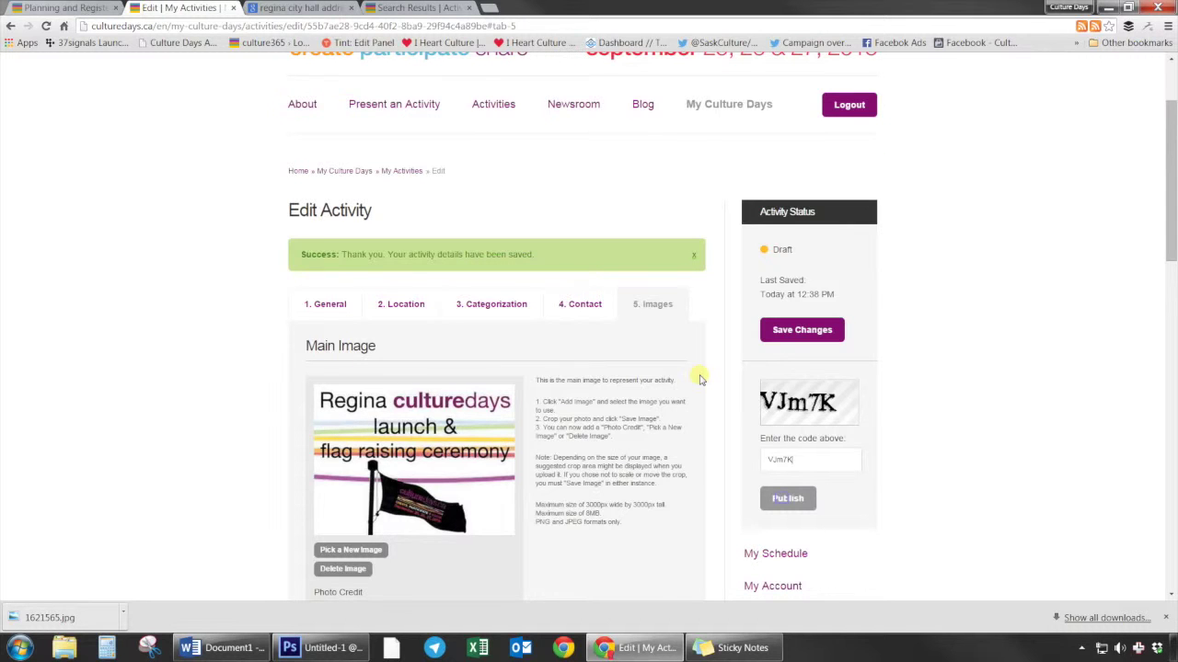
pyautogui.scroll(-4, 620, 410)
pyautogui.scroll(2, 621, 410)
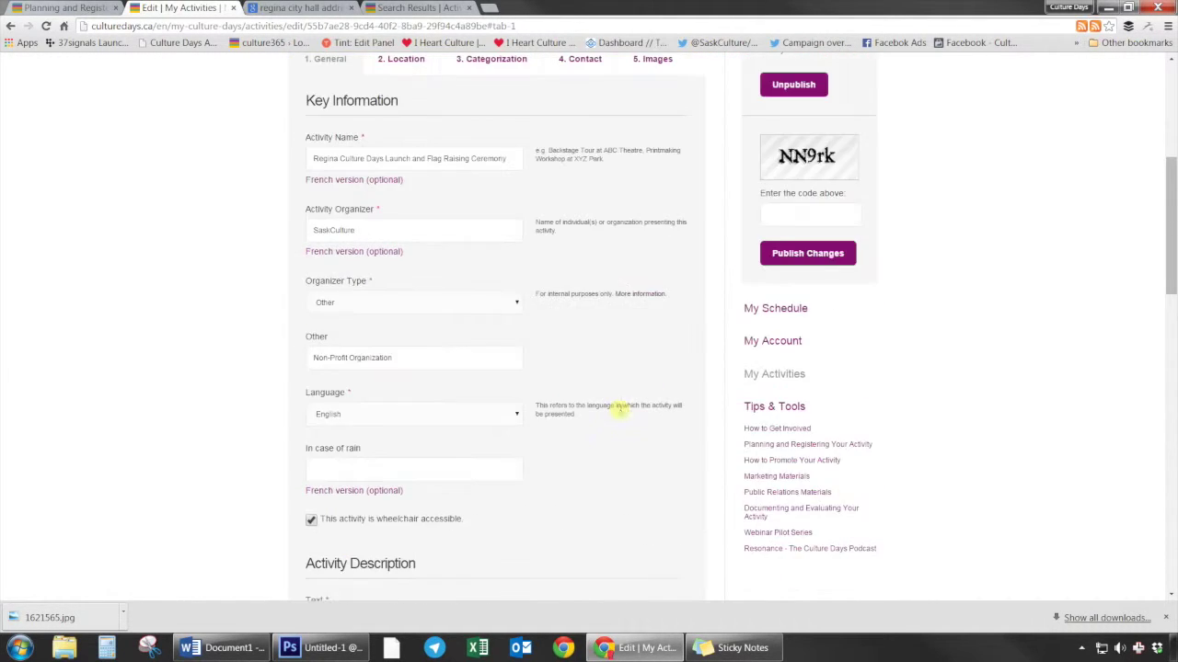
pyautogui.scroll(4, 620, 410)
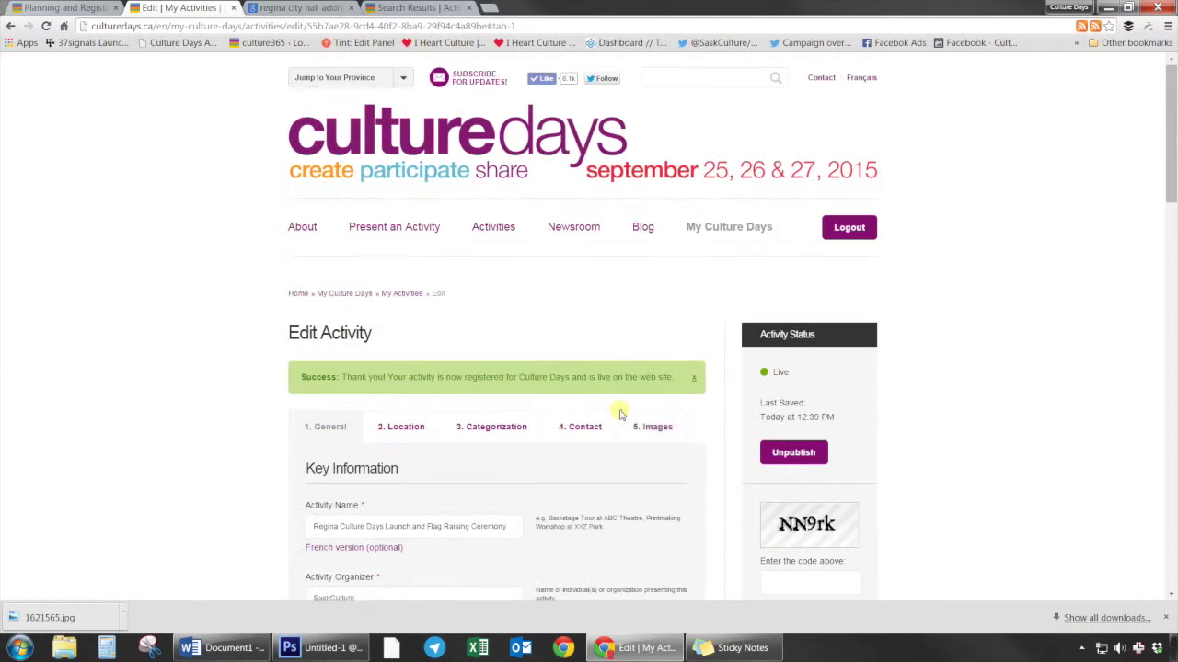
# Go from the Saskatchewan search results to the Saskatchewan home page and open its activity search form.
pyautogui.click(420, 7)
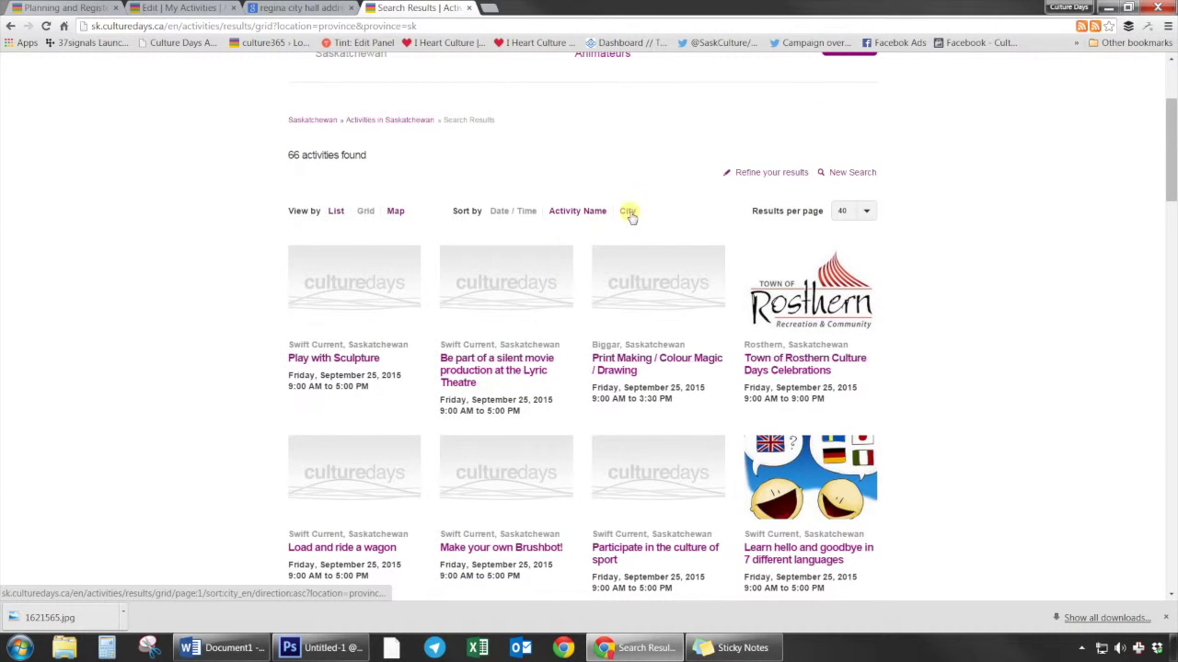
pyautogui.scroll(2, 502, 308)
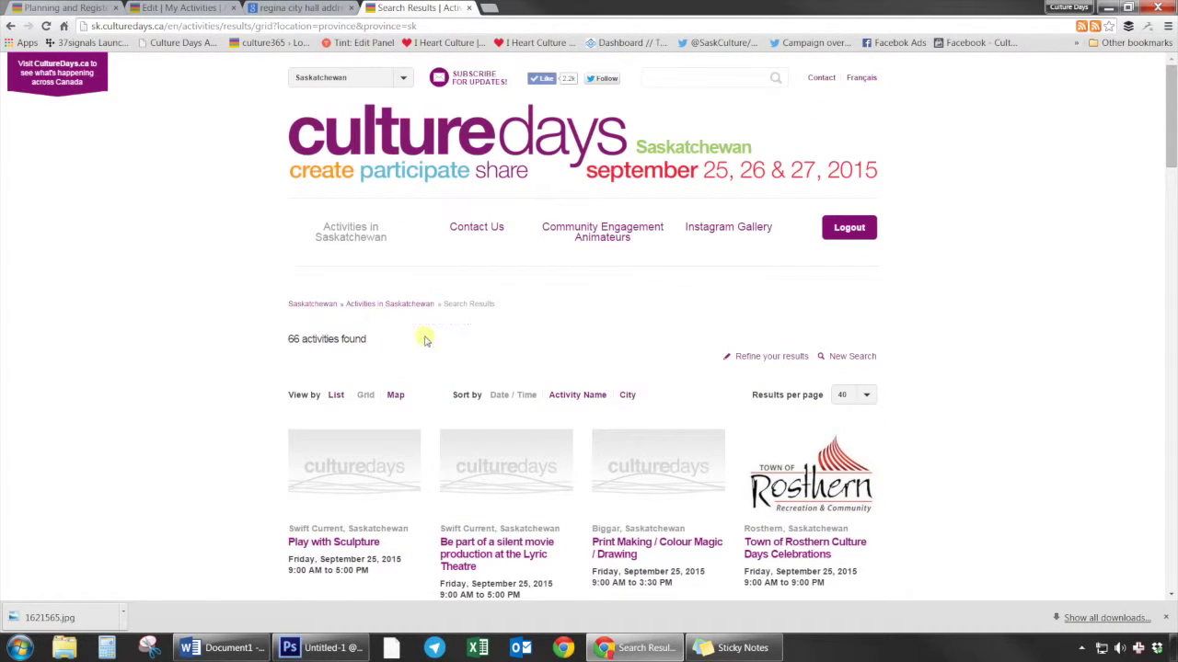
pyautogui.moveTo(354, 266)
pyautogui.click(403, 79)
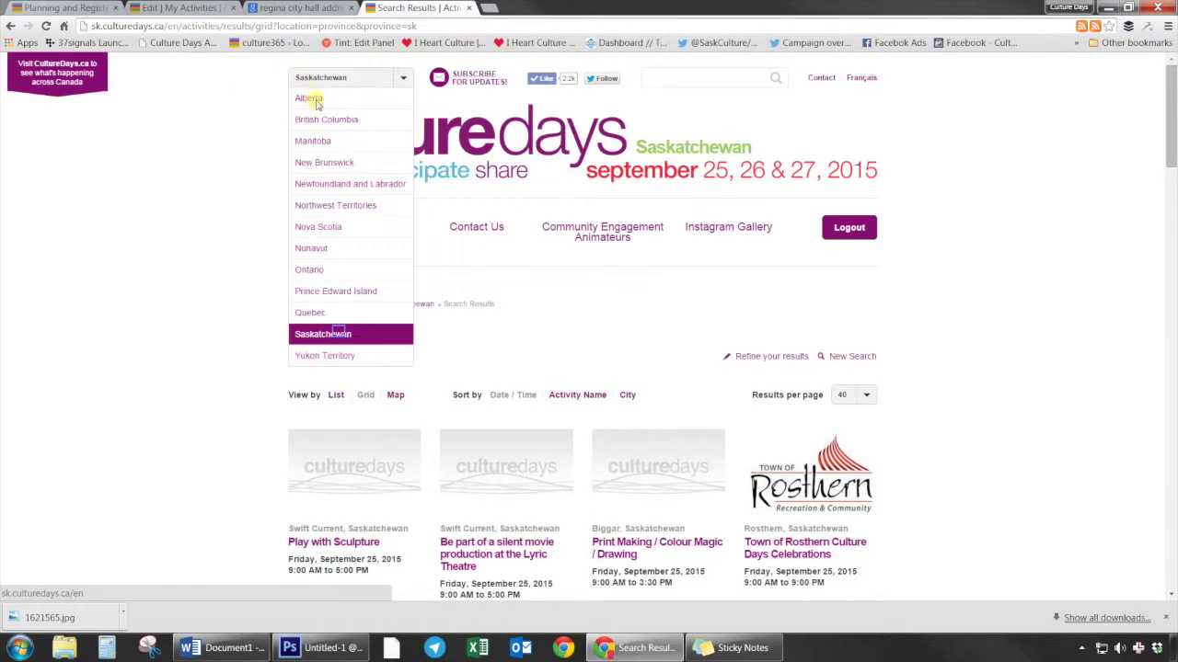
pyautogui.click(340, 338)
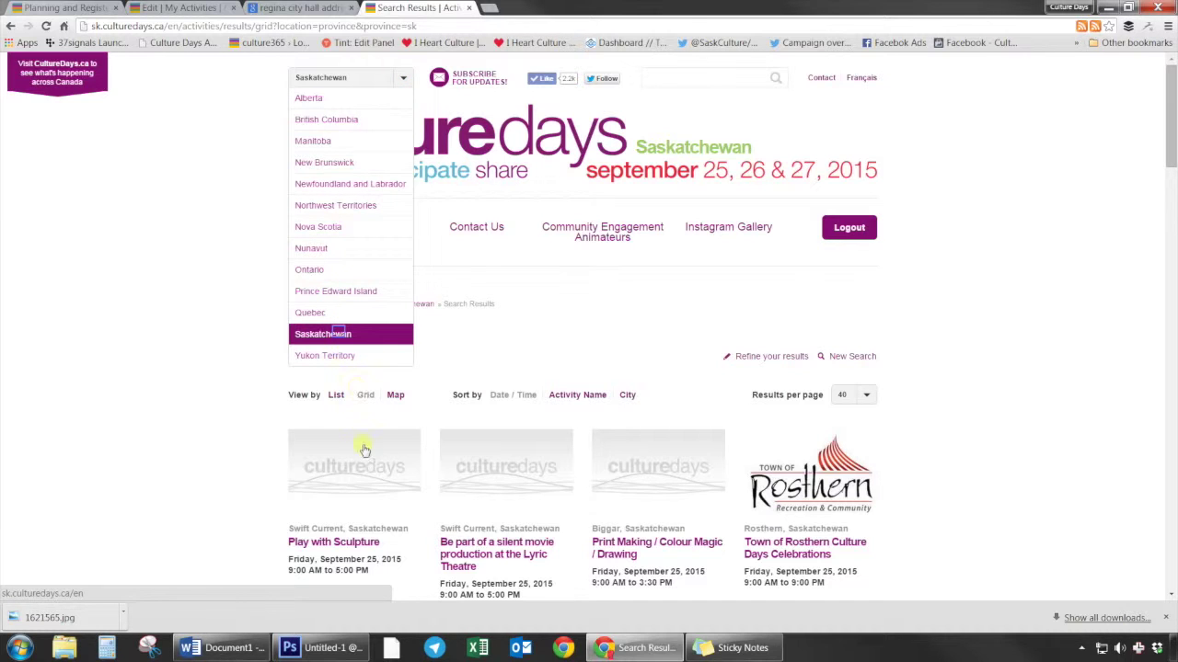
pyautogui.scroll(-1, 363, 449)
pyautogui.scroll(-2, 363, 449)
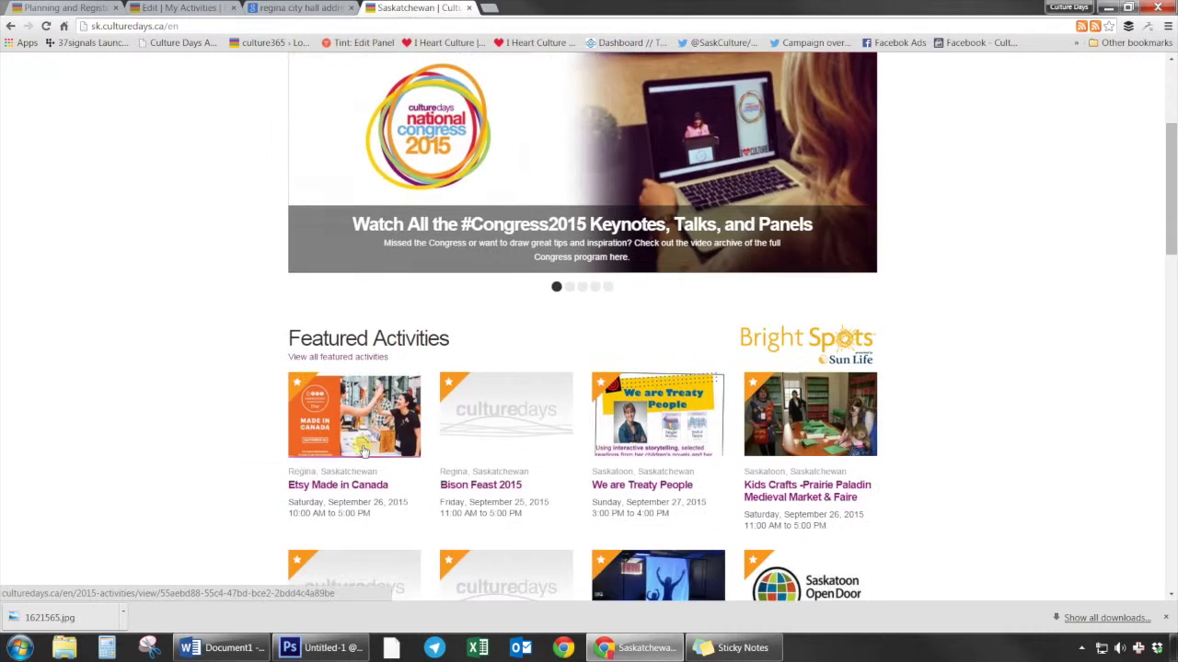
pyautogui.scroll(3, 364, 370)
pyautogui.moveTo(362, 237)
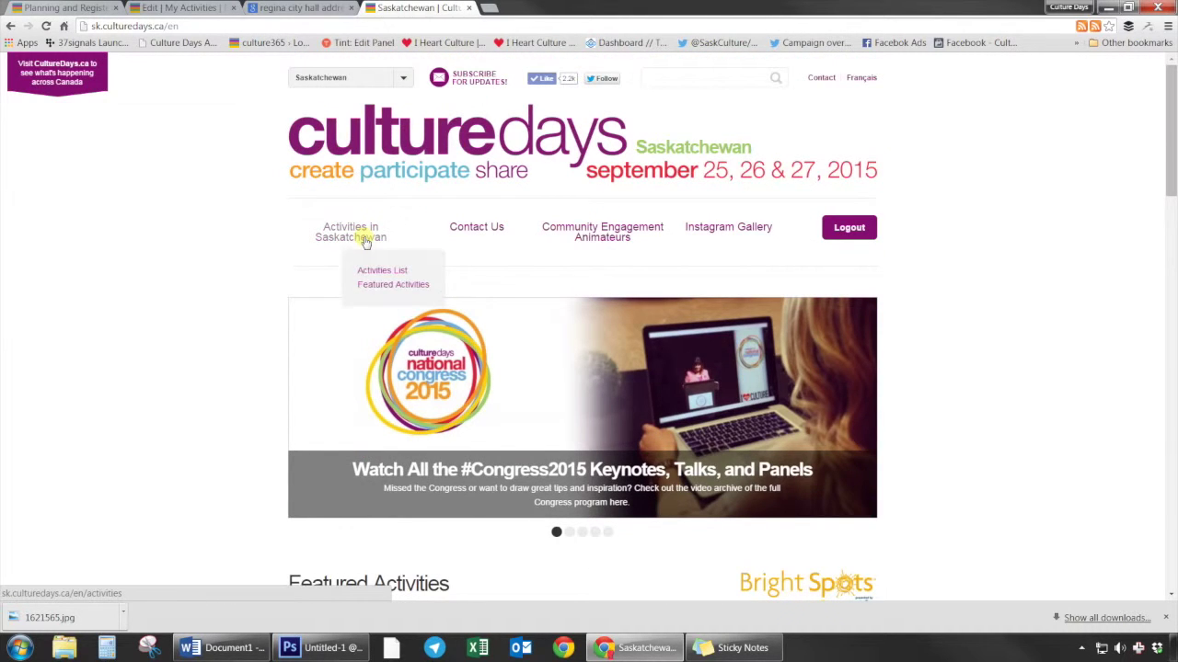
pyautogui.click(359, 230)
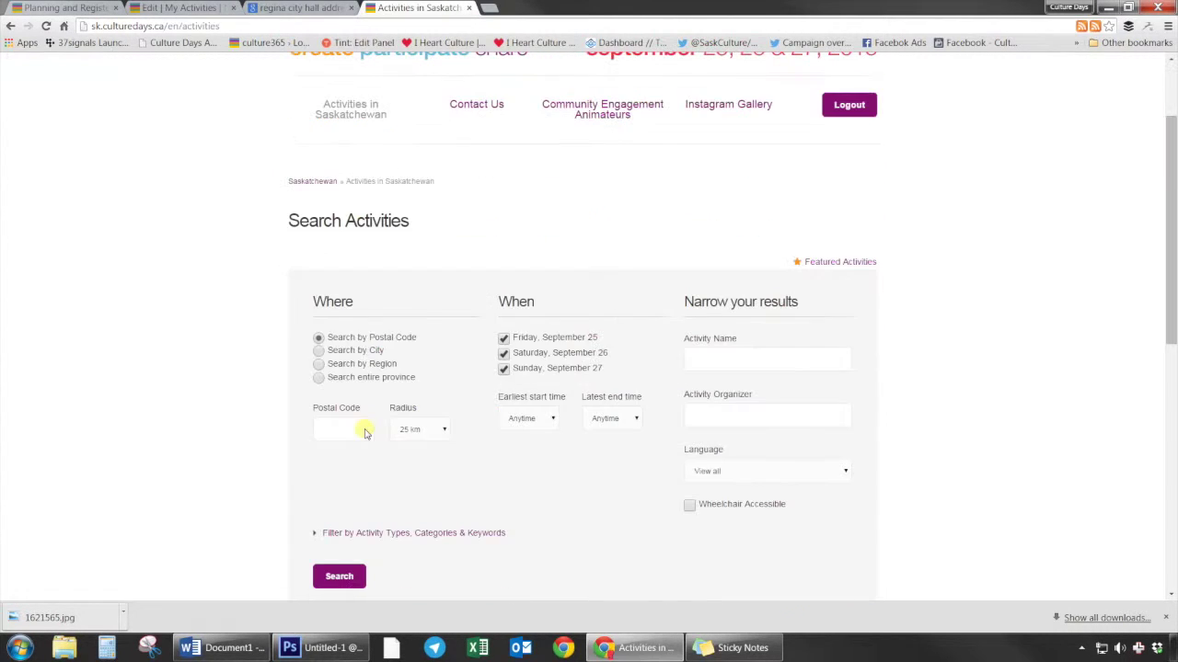
# Search the Saskatchewan activities by city for Regina.
pyautogui.click(318, 351)
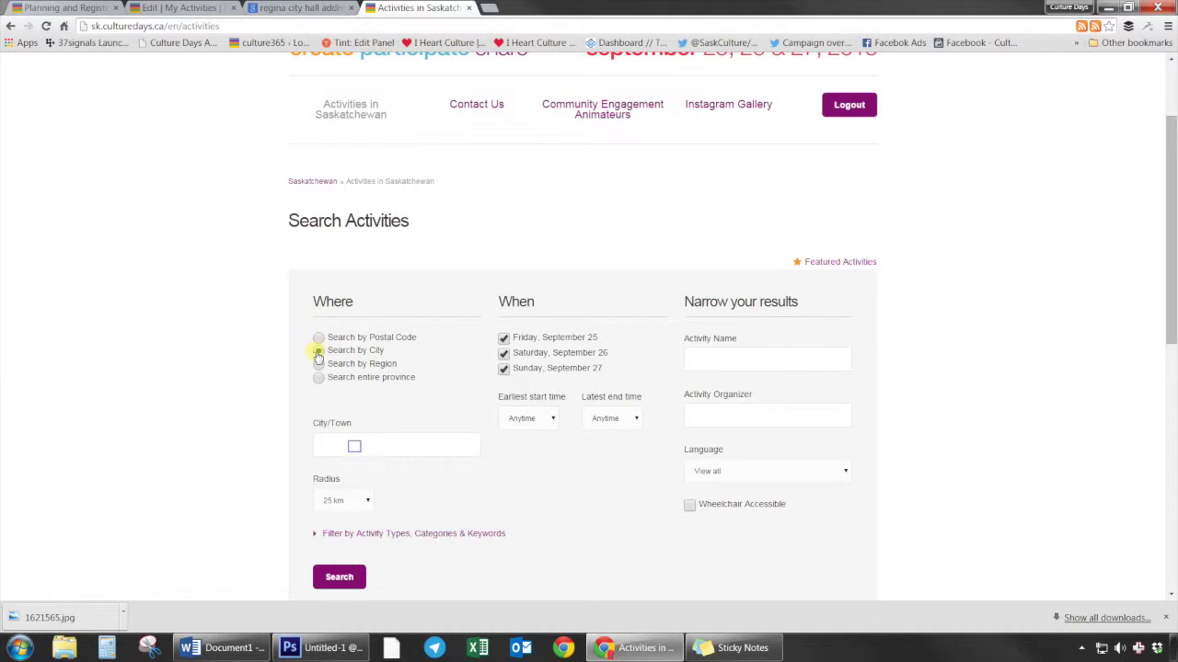
pyautogui.click(355, 447)
pyautogui.write('Regina')
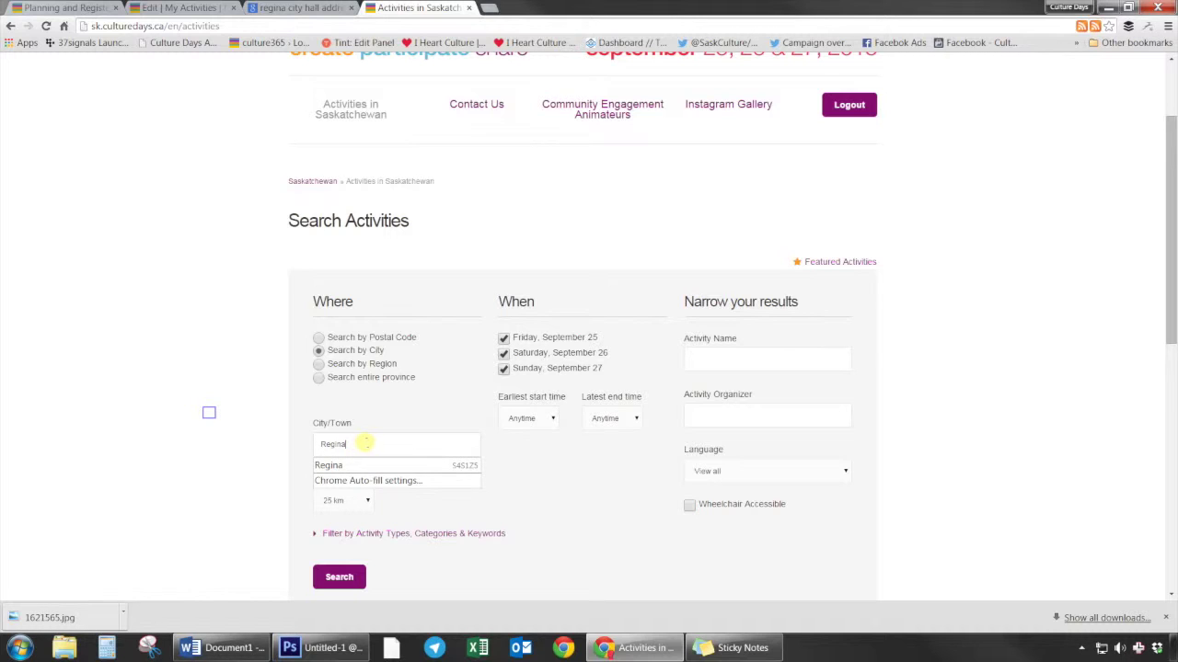
pyautogui.press('Return')
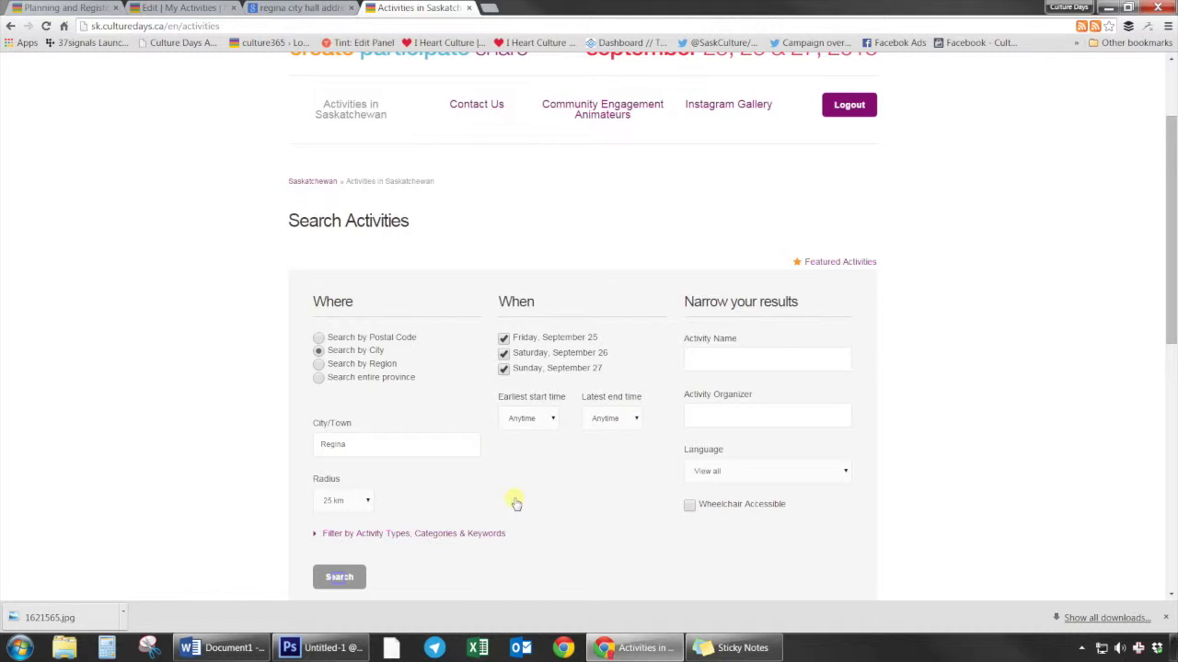
pyautogui.scroll(-2, 501, 549)
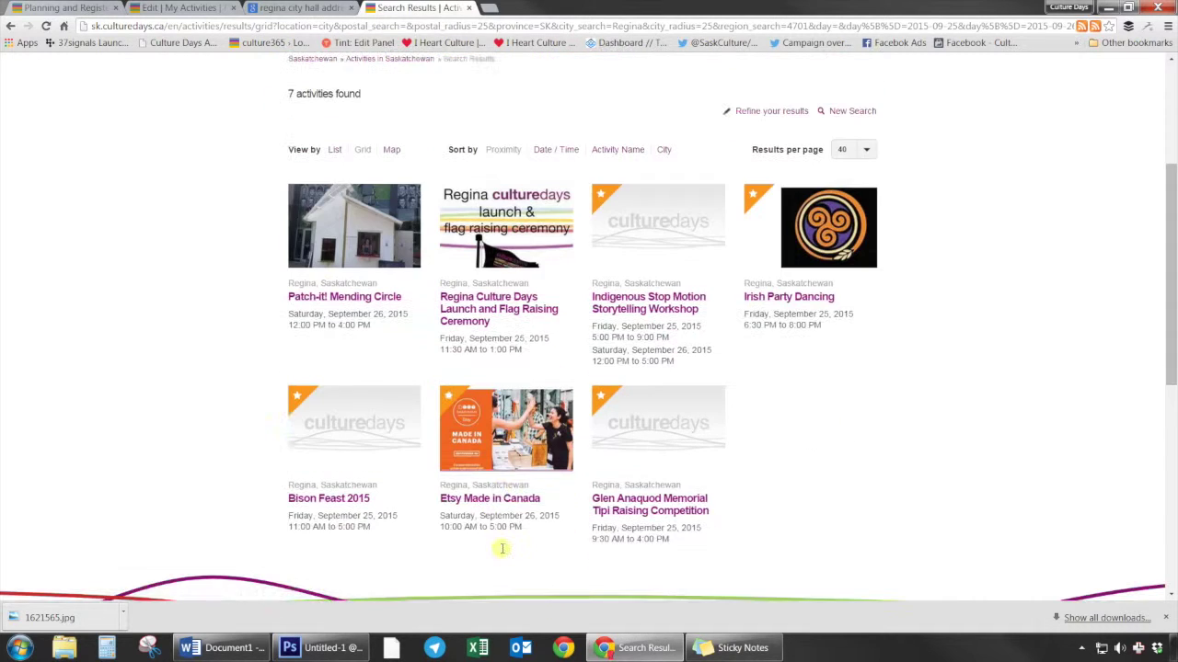
pyautogui.scroll(2, 502, 549)
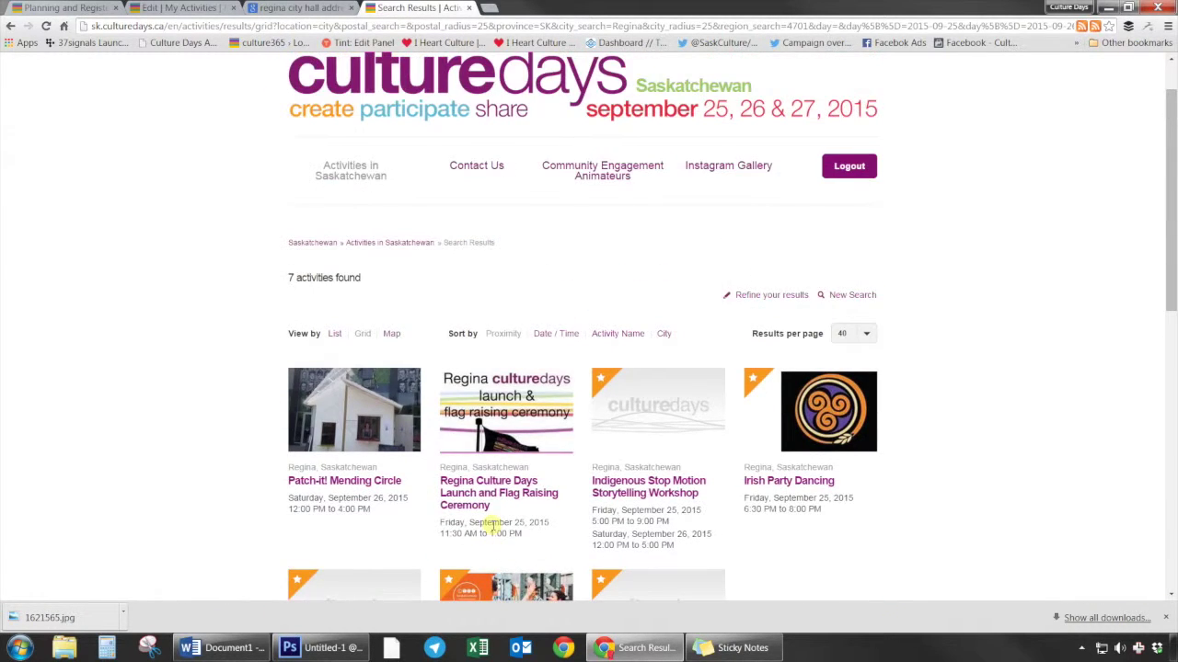
# Open the Regina Culture Days Launch and Flag Raising Ceremony listing and review its description, keywords, schedule, location and contact details.
pyautogui.click(497, 426)
pyautogui.scroll(-2, 498, 426)
pyautogui.scroll(-3, 497, 426)
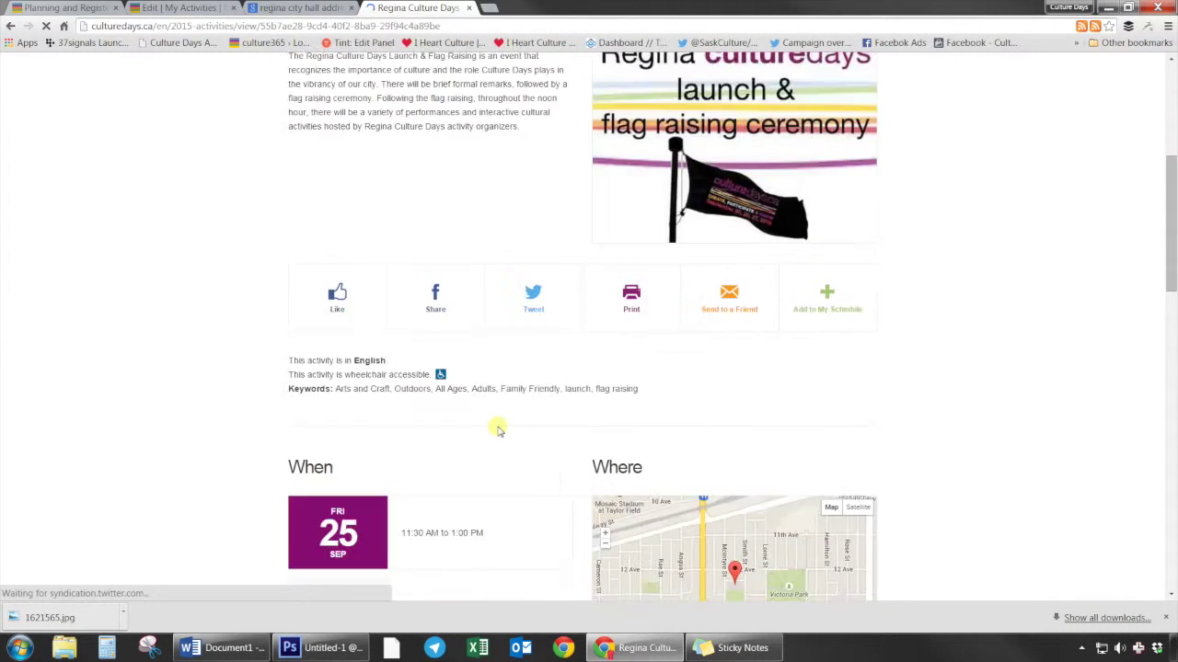
pyautogui.scroll(-1, 496, 430)
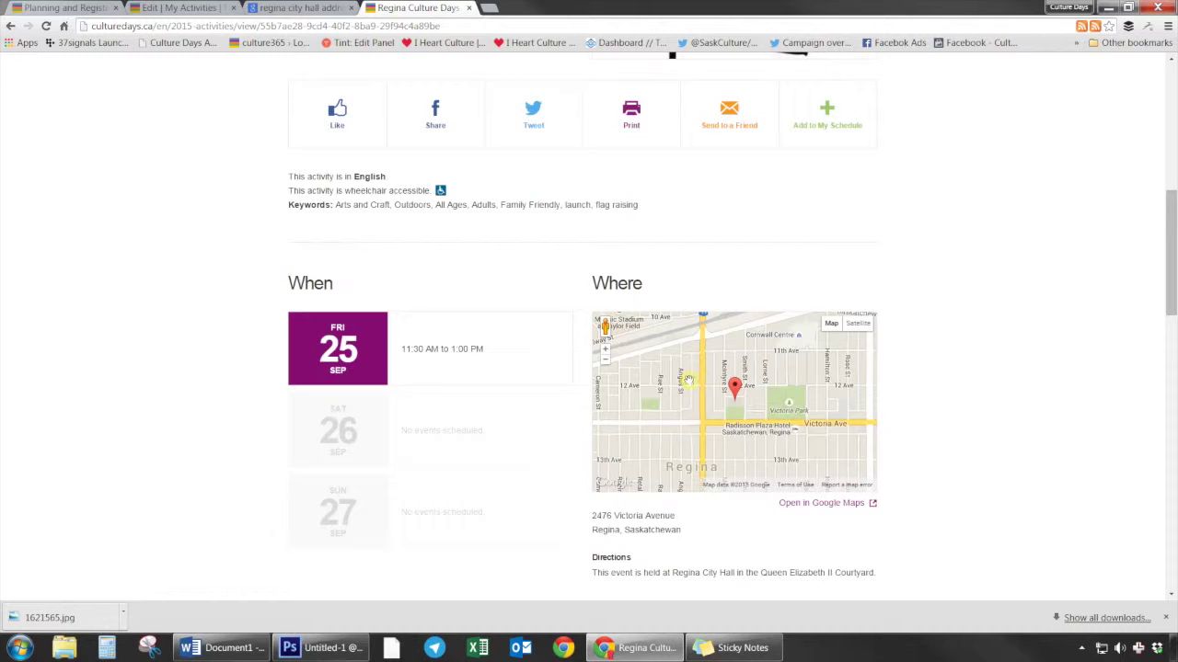
pyautogui.scroll(-2, 565, 421)
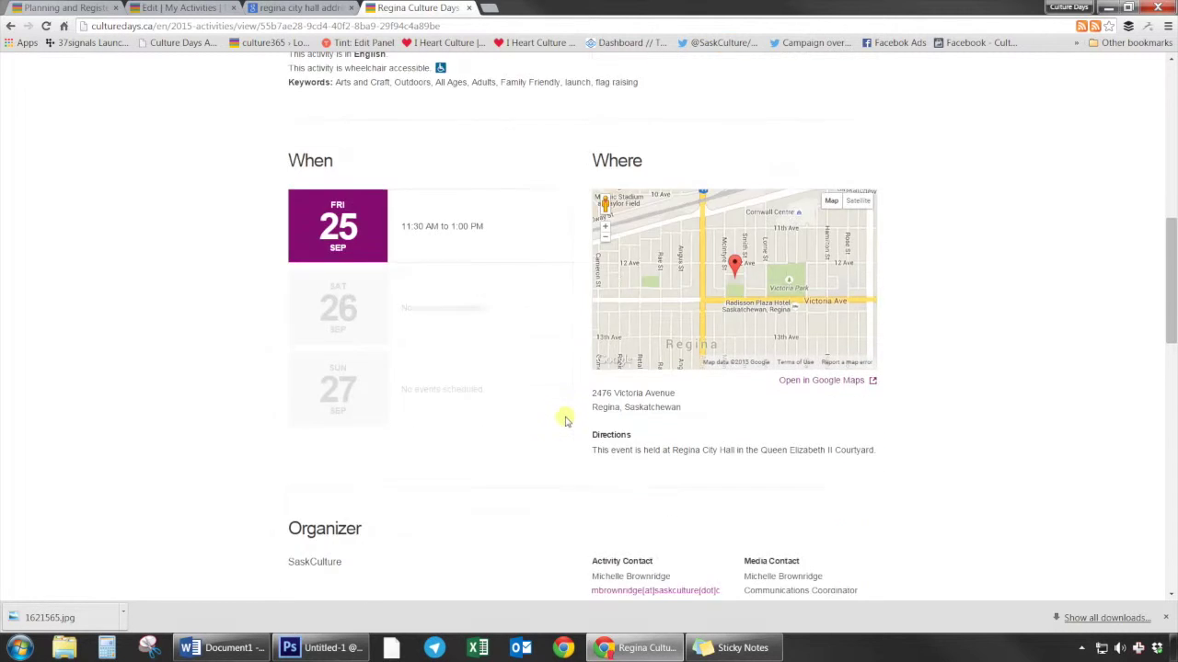
pyautogui.scroll(-3, 563, 420)
pyautogui.scroll(-3, 499, 513)
pyautogui.scroll(3, 501, 515)
pyautogui.scroll(10, 501, 516)
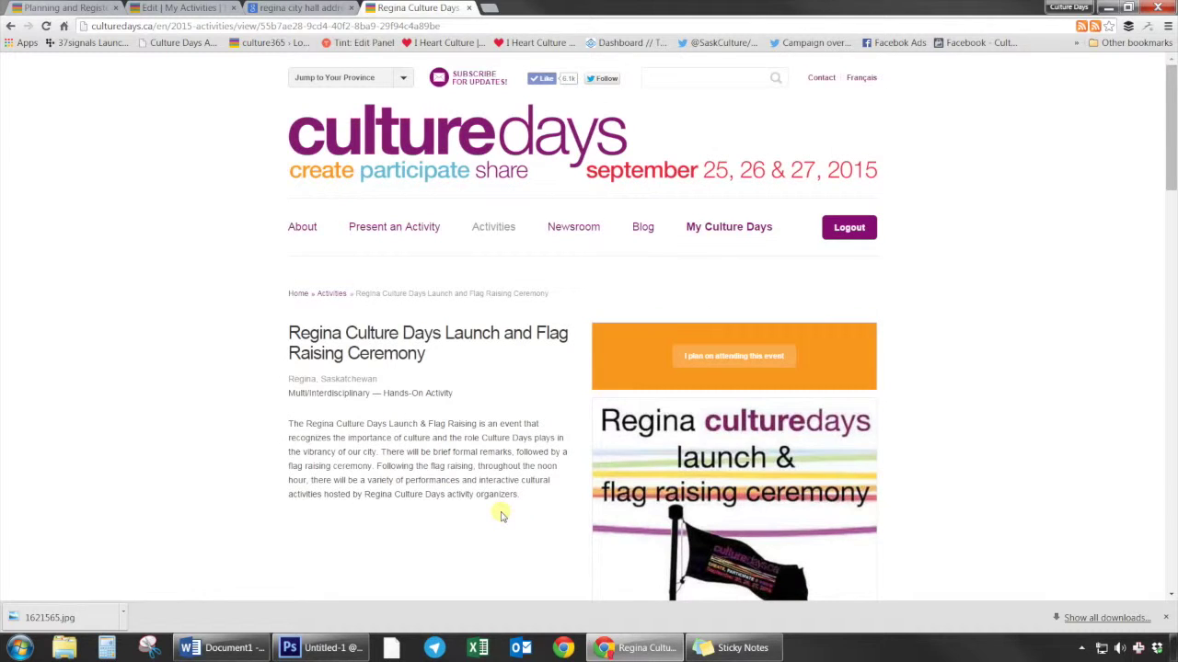